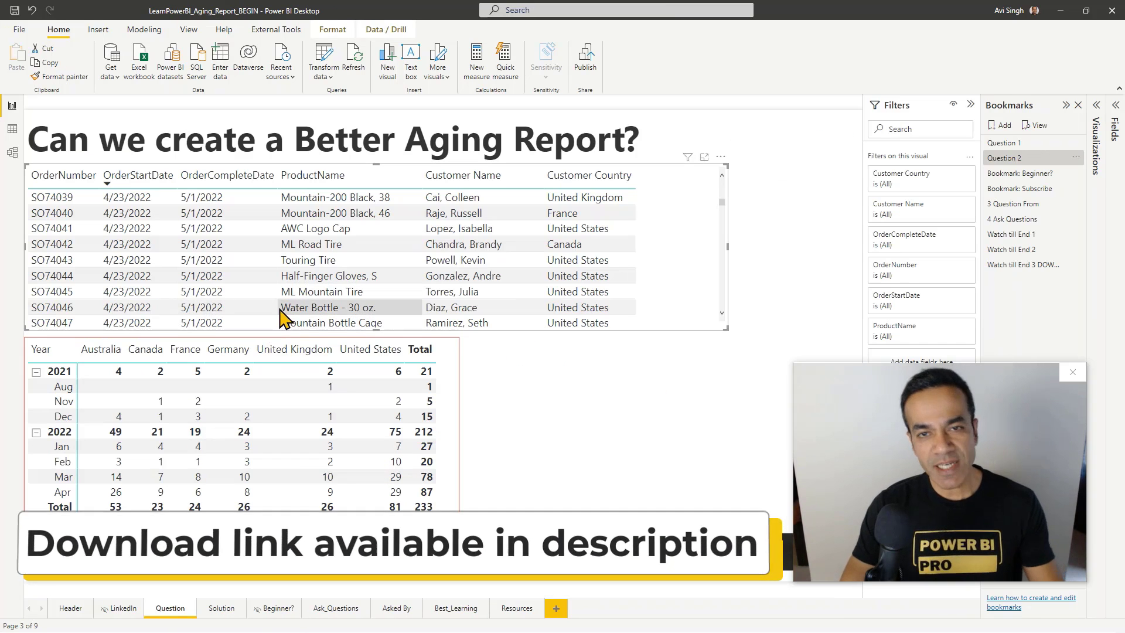
Step: Review the finished Page 2 aging report, marking order SO74052's blank completion date
{"action": "scroll", "coordinate": [246, 261], "scroll_direction": "down", "scroll_amount": 5}
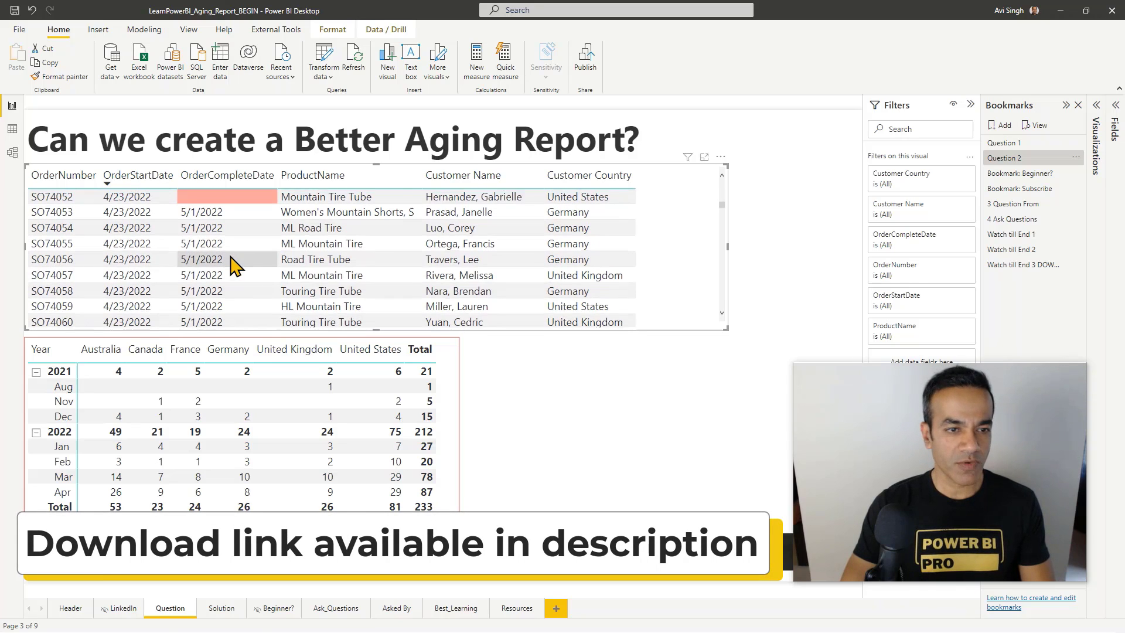
{"action": "scroll", "coordinate": [235, 267], "scroll_direction": "up", "scroll_amount": 1}
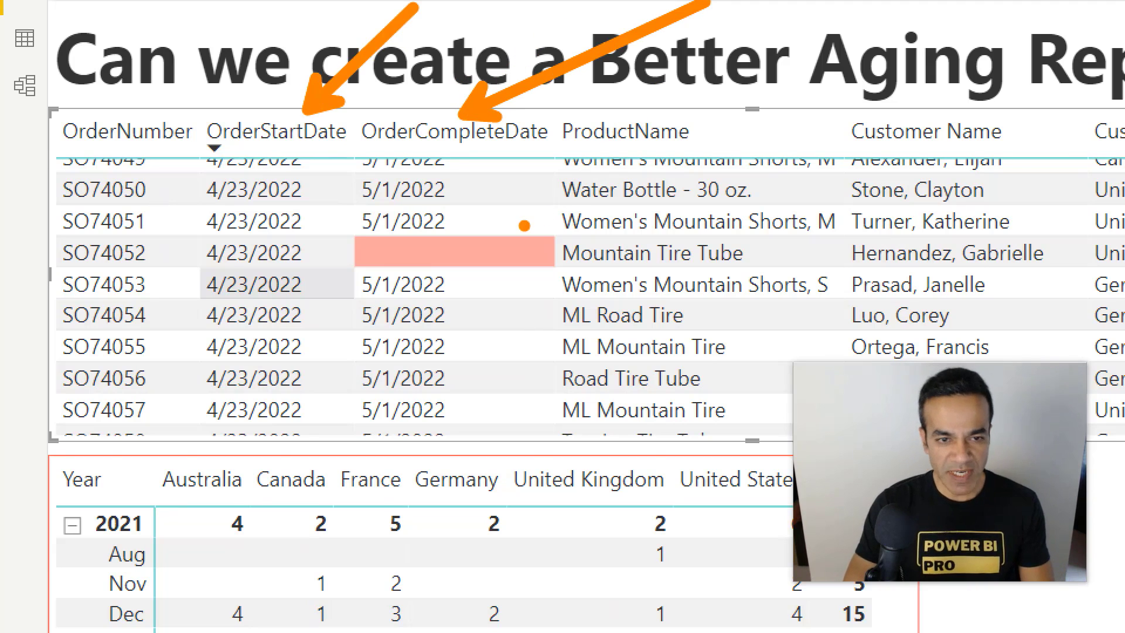
{"action": "left_click_drag", "start_coordinate": [350, 231], "coordinate": [557, 280]}
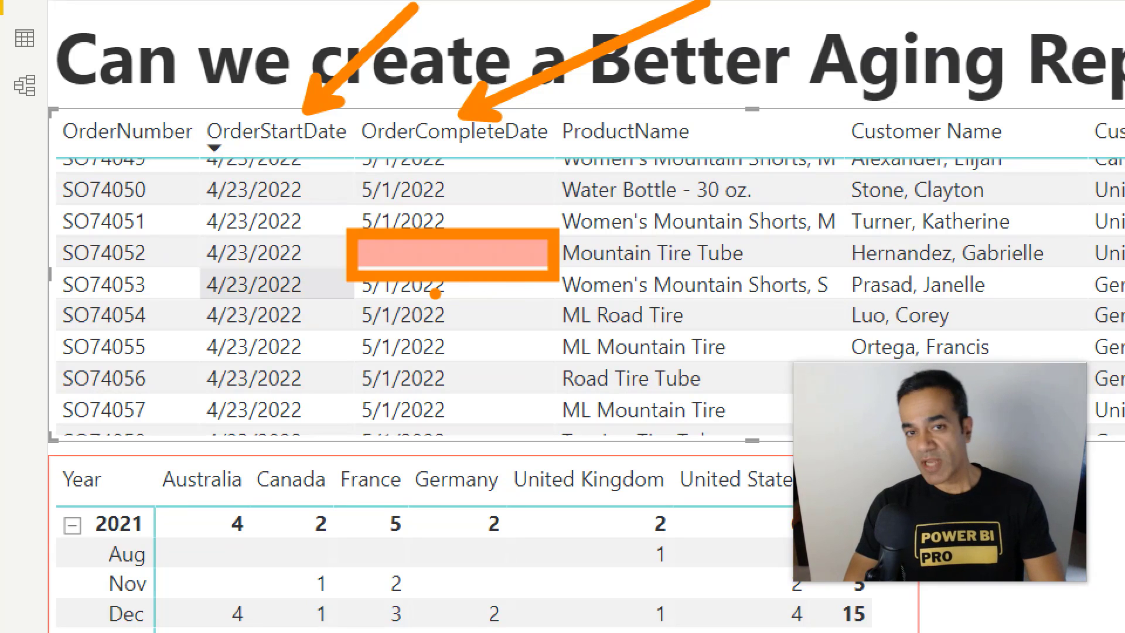
{"action": "key", "text": "Escape"}
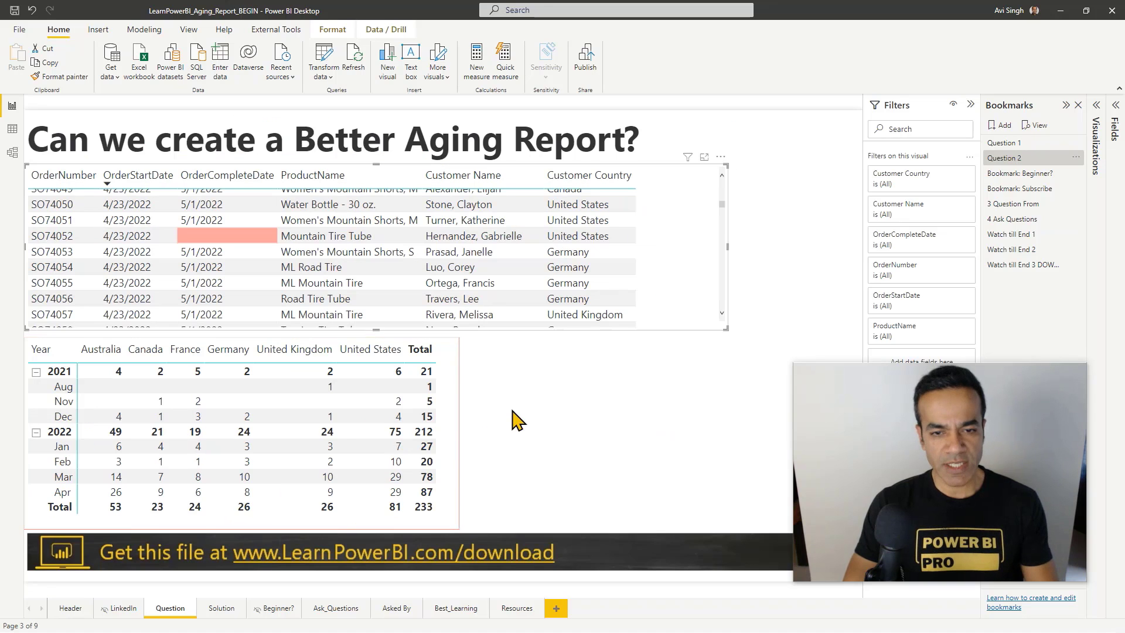
{"action": "left_click", "coordinate": [519, 418]}
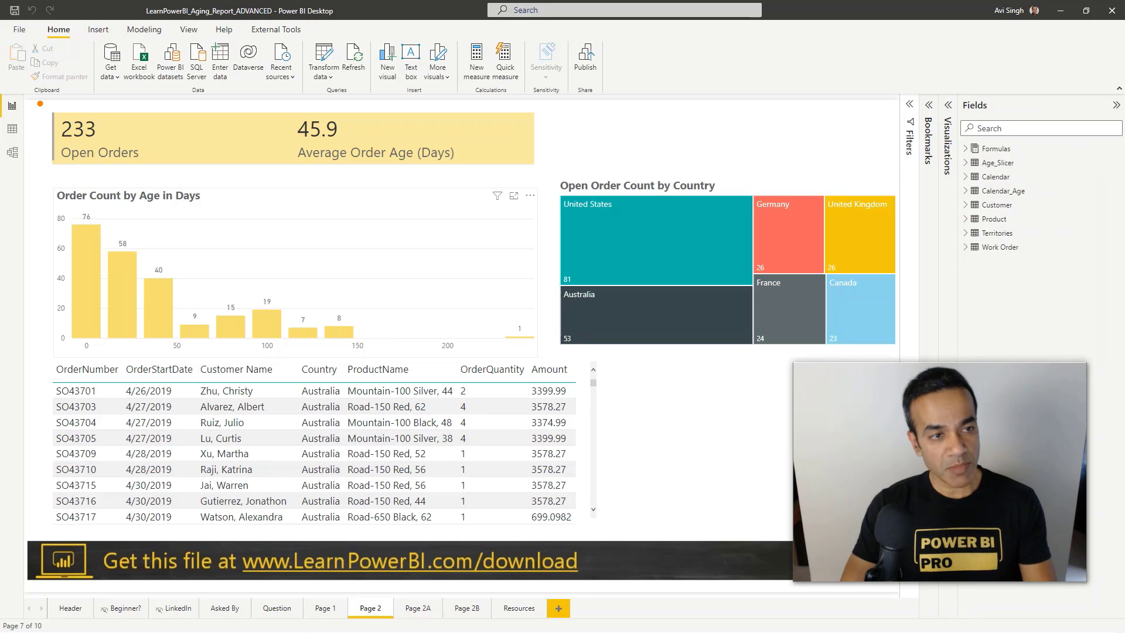
Step: Highlight the Open Orders and average age figures and the Order Count by Age in Days chart
{"action": "mouse_move", "coordinate": [40, 104]}
{"action": "left_mouse_down"}
{"action": "mouse_move", "coordinate": [88, 140]}
{"action": "mouse_move", "coordinate": [182, 177]}
{"action": "mouse_move", "coordinate": [481, 176]}
{"action": "left_mouse_up"}
{"action": "key", "text": "Escape"}
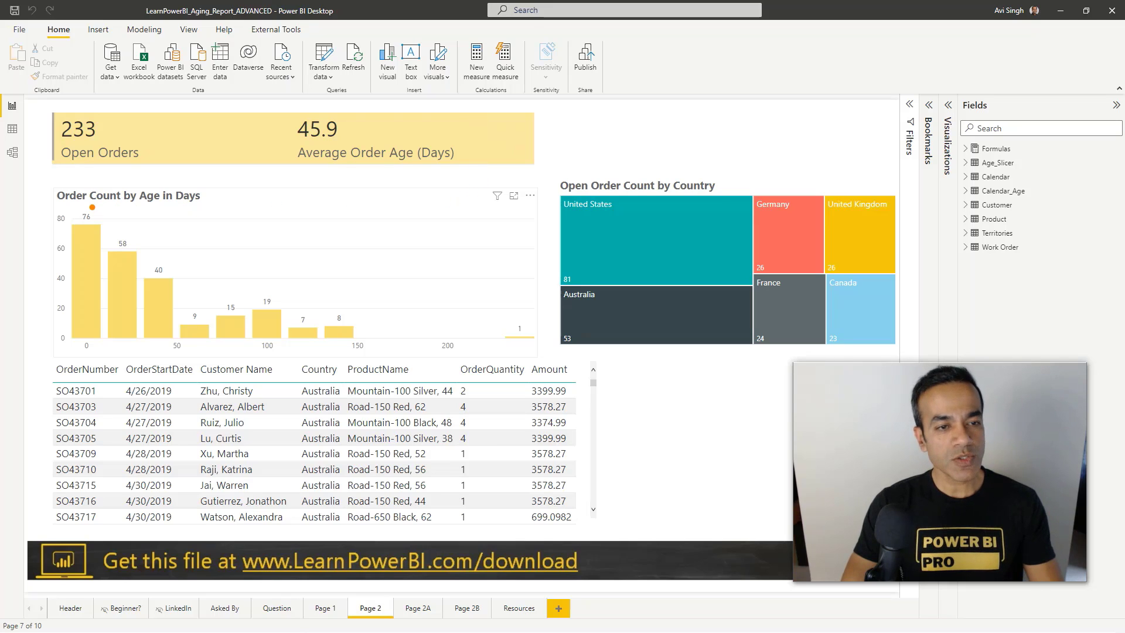
{"action": "mouse_move", "coordinate": [49, 180]}
{"action": "left_mouse_down"}
{"action": "mouse_move", "coordinate": [85, 225]}
{"action": "mouse_move", "coordinate": [328, 320]}
{"action": "mouse_move", "coordinate": [545, 364]}
{"action": "left_mouse_up"}
{"action": "key", "text": "Escape"}
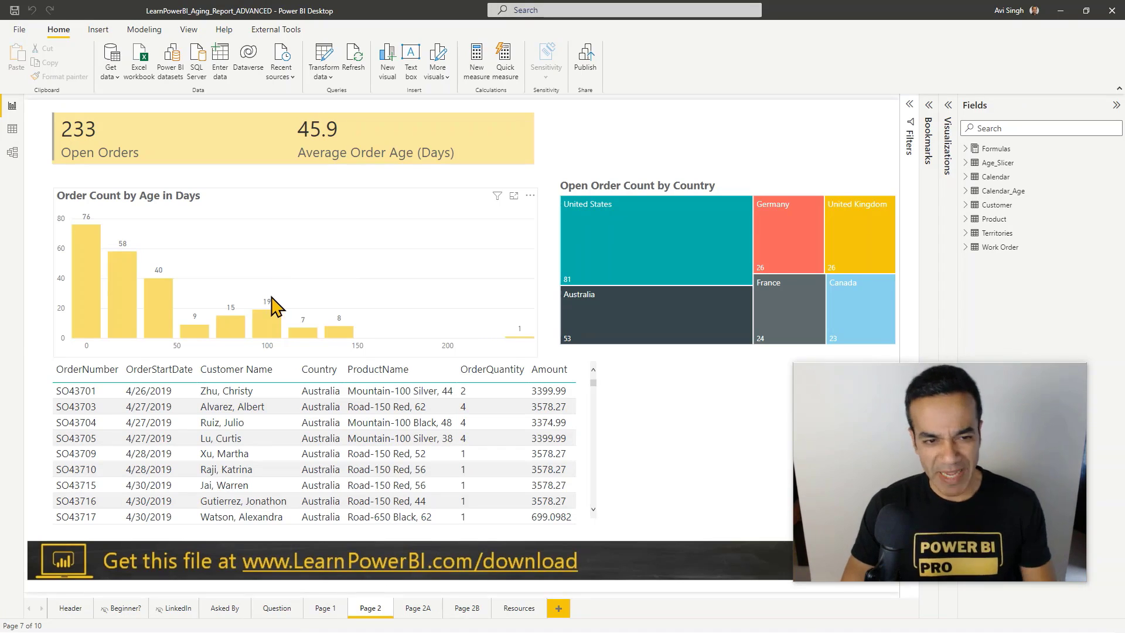
Step: Cross-filter to the 100, 125, 150 and 225-day bins plus Germany, then clear the selections
{"action": "mouse_move", "coordinate": [277, 333]}
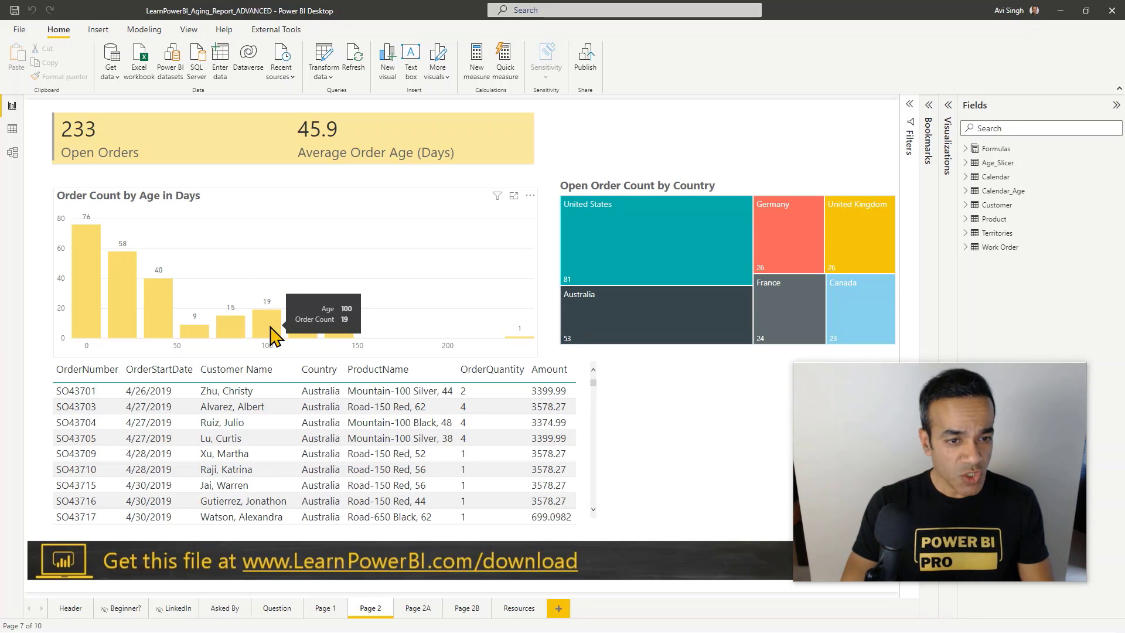
{"action": "left_click", "coordinate": [272, 333]}
{"action": "left_click", "coordinate": [303, 333], "text": "ctrl"}
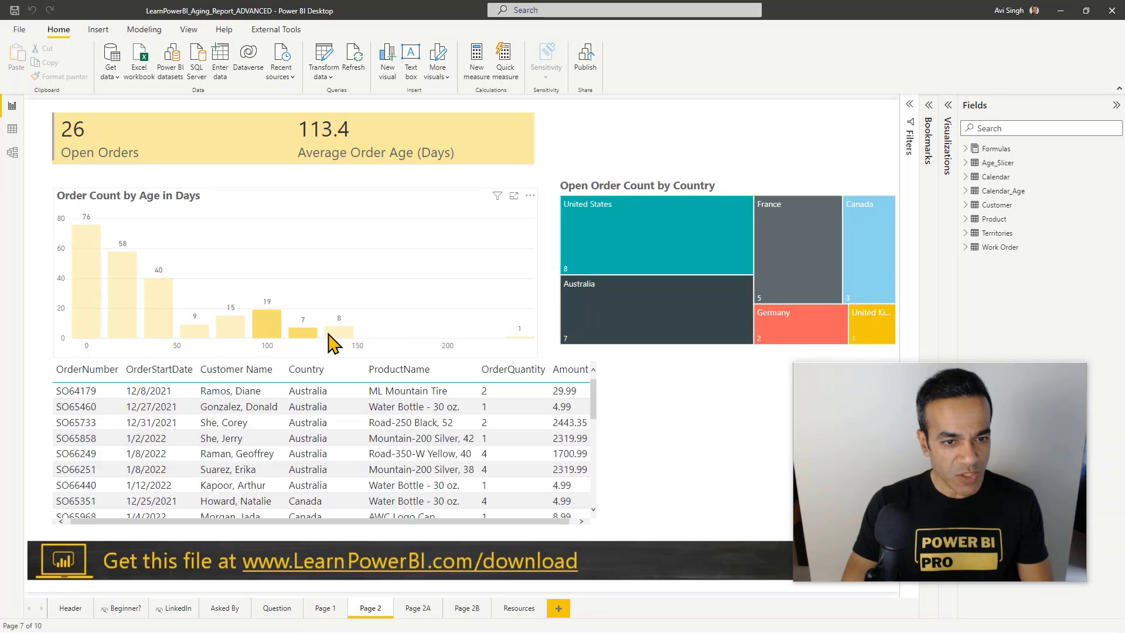
{"action": "left_click", "coordinate": [330, 336], "text": "ctrl"}
{"action": "left_click", "coordinate": [510, 338], "text": "ctrl"}
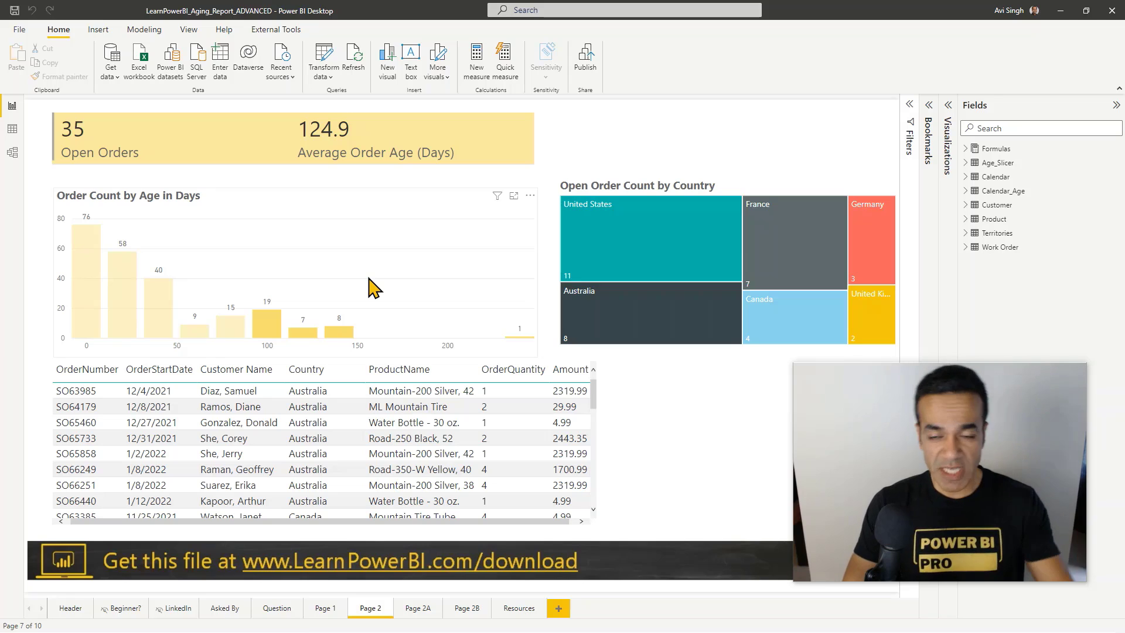
{"action": "left_click", "coordinate": [870, 240]}
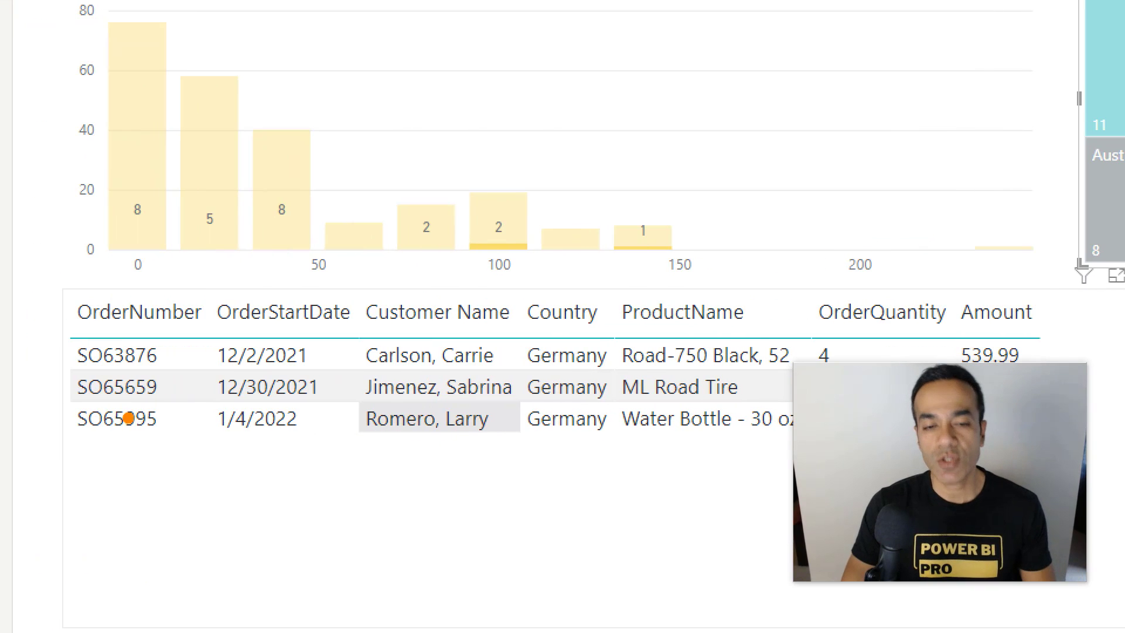
{"action": "left_click_drag", "start_coordinate": [345, 335], "coordinate": [540, 441]}
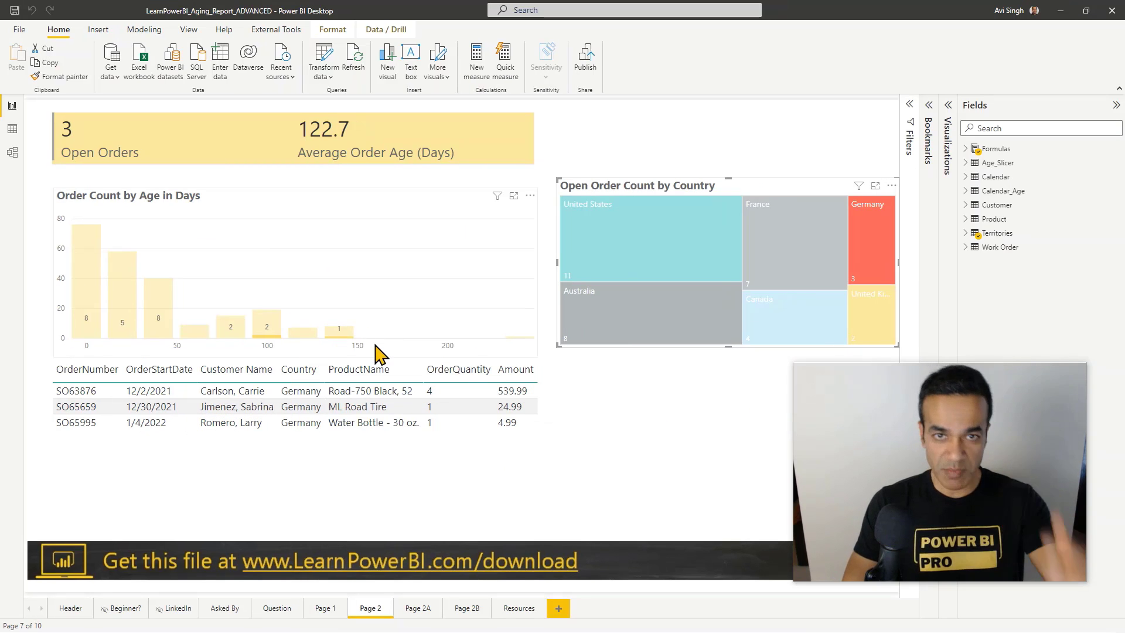
{"action": "left_click", "coordinate": [409, 270]}
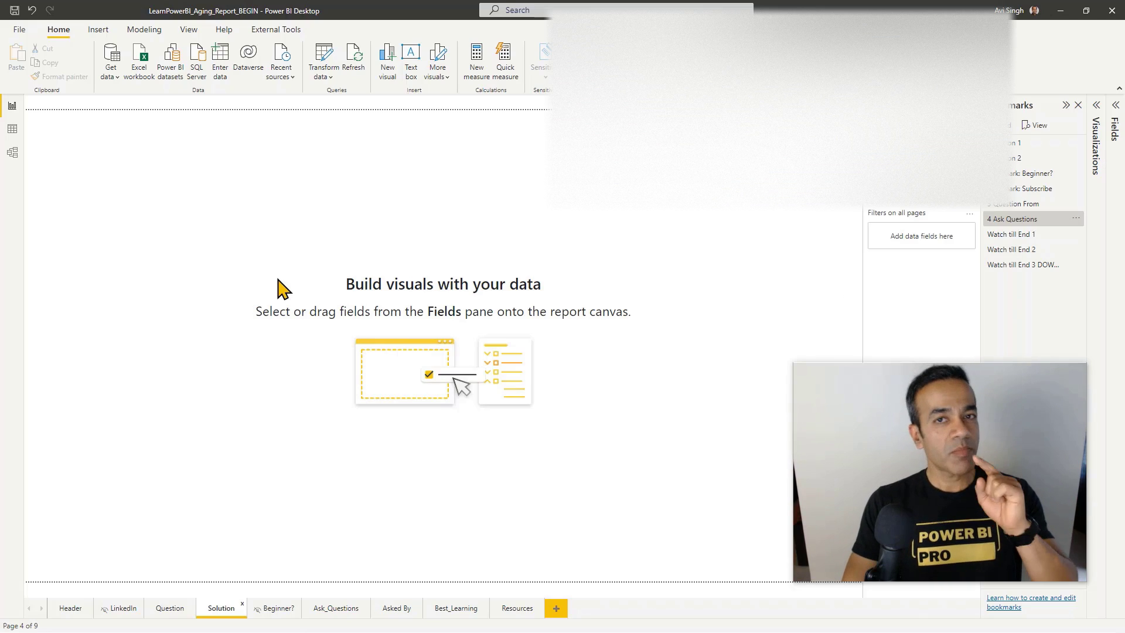
Step: Inspect the model relationships, the Resources page, then the Work Order table rows in Data view
{"action": "left_click", "coordinate": [13, 154]}
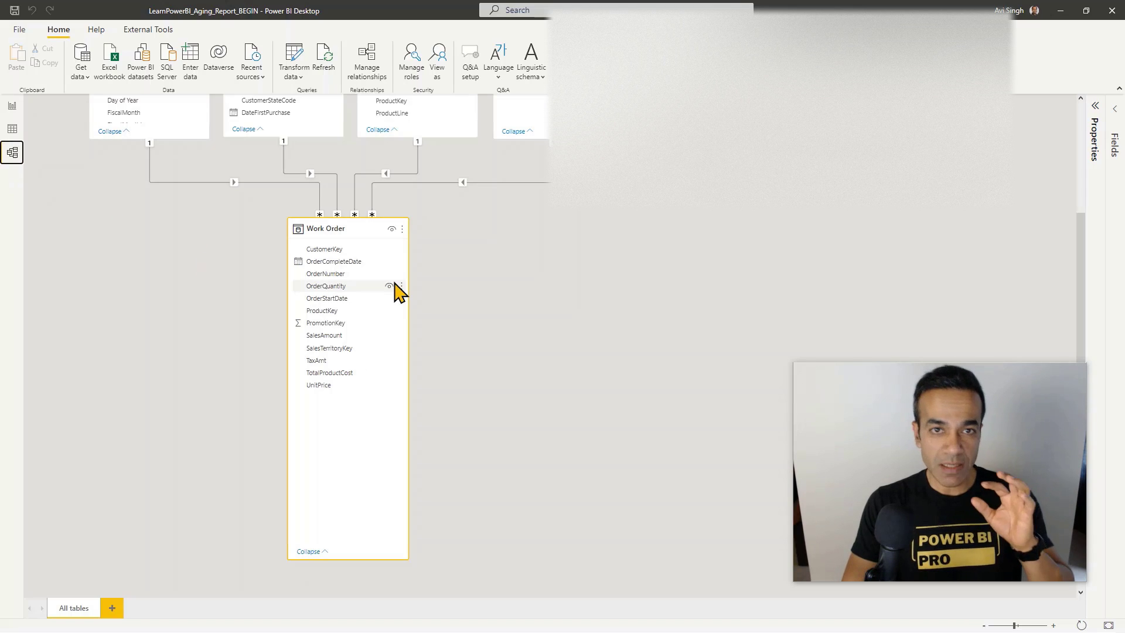
{"action": "scroll", "coordinate": [460, 288], "scroll_direction": "up", "scroll_amount": 3}
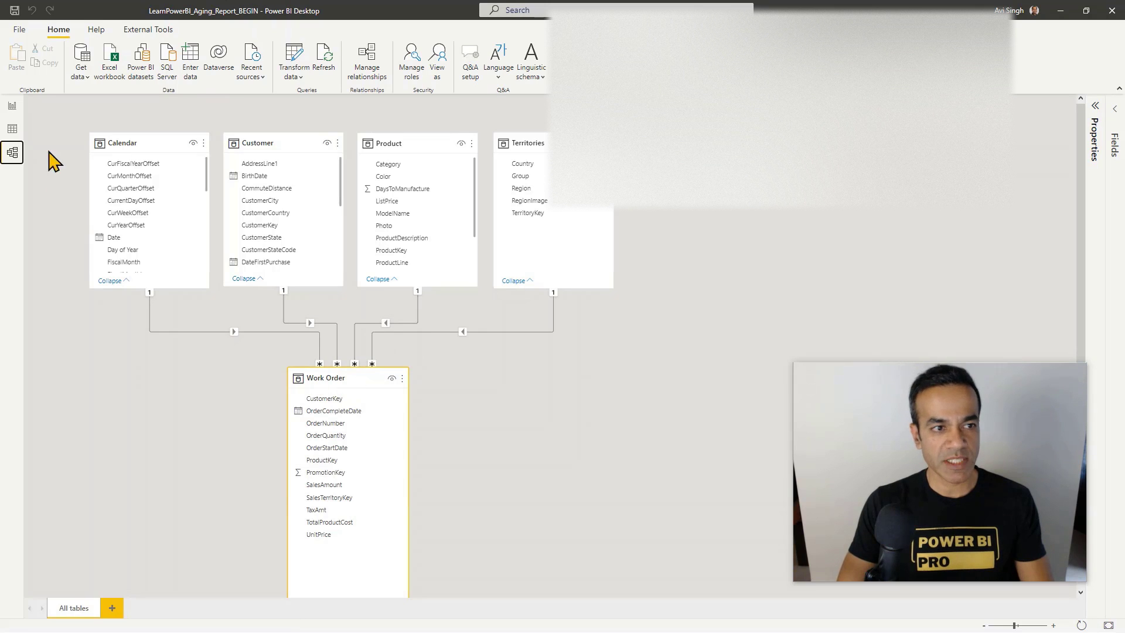
{"action": "left_click", "coordinate": [12, 106]}
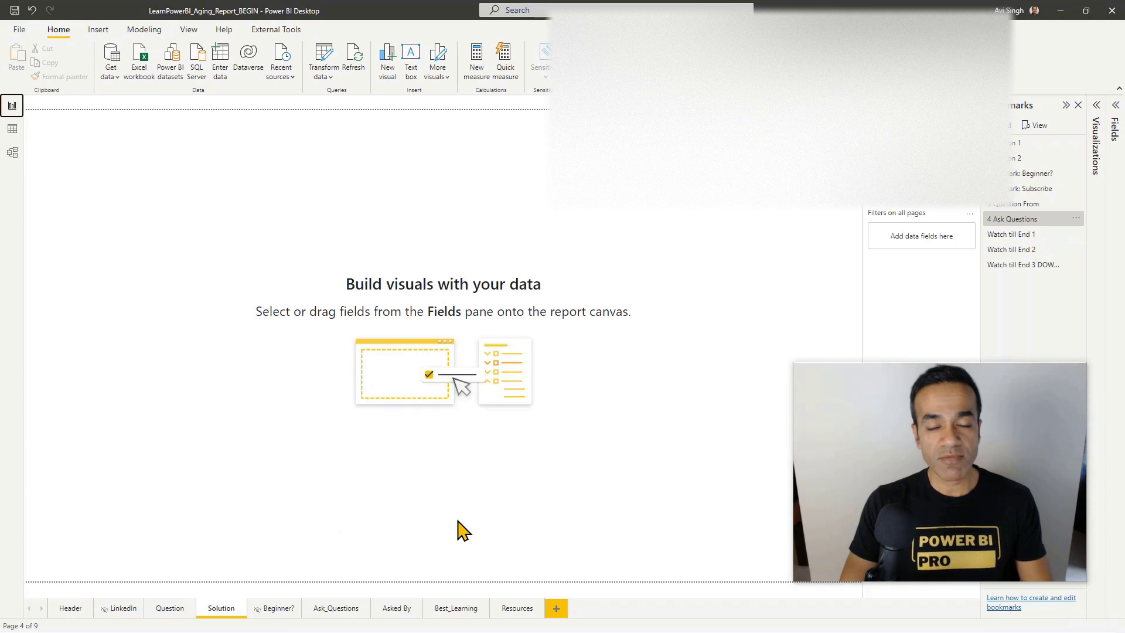
{"action": "left_click", "coordinate": [516, 610]}
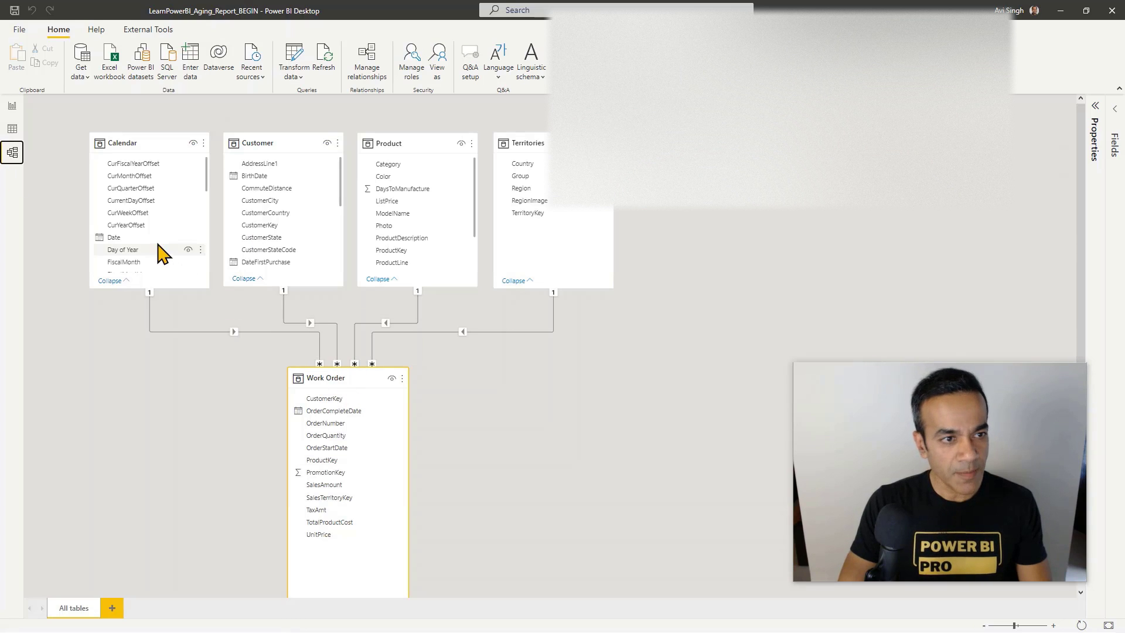
{"action": "left_click", "coordinate": [12, 130]}
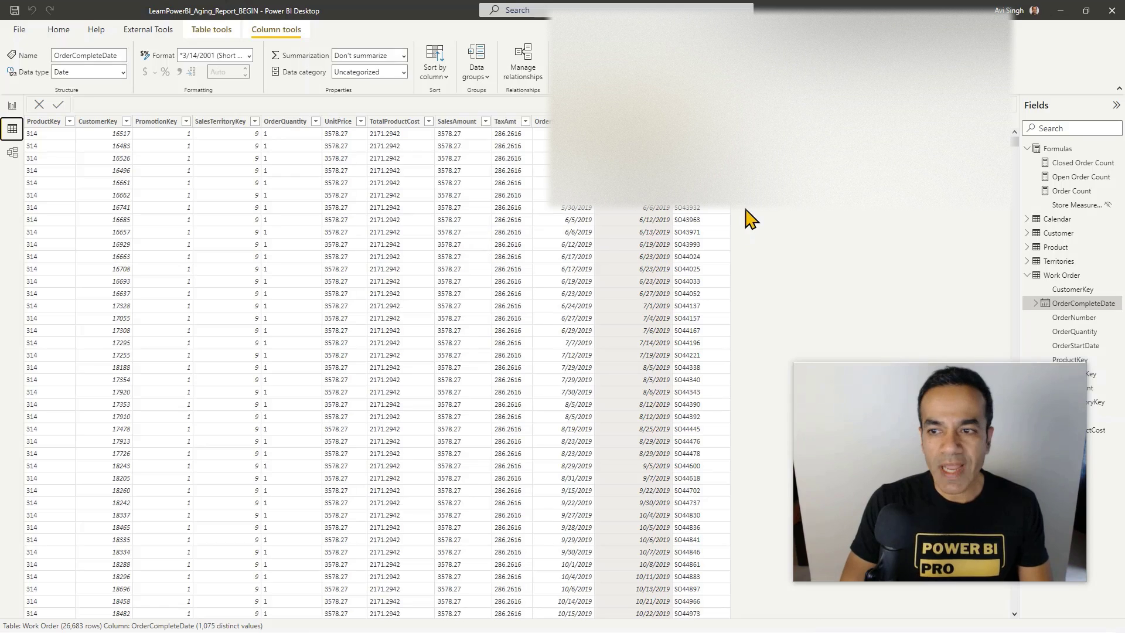
{"action": "mouse_move", "coordinate": [1059, 376]}
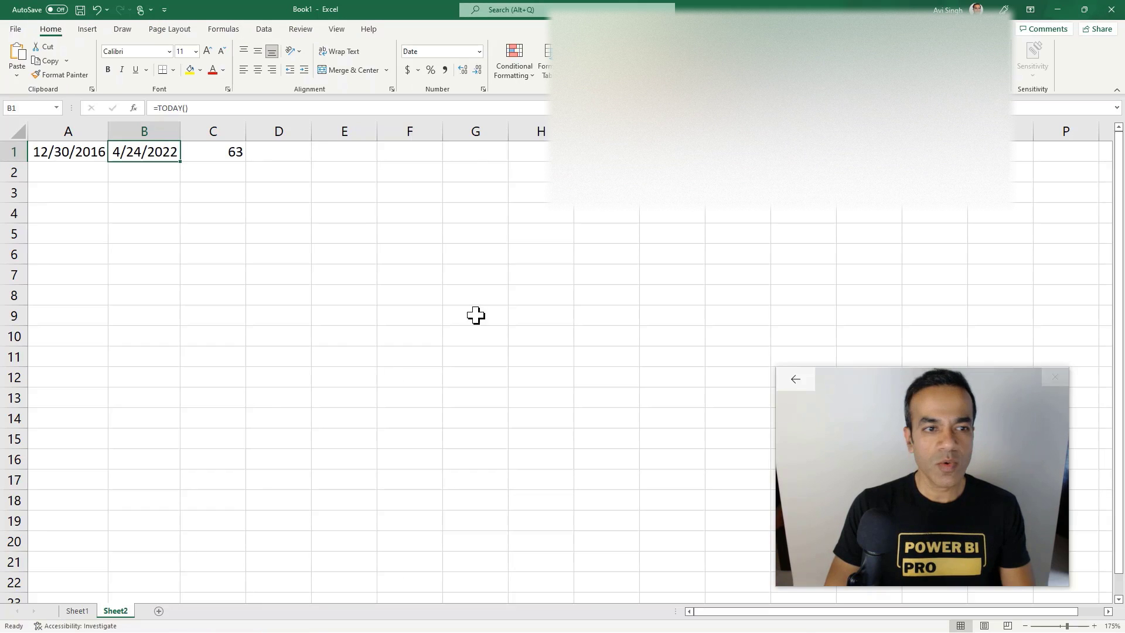
Step: On Sheet1, point out the Work Order #, Start Date and Completed Date columns
{"action": "left_click", "coordinate": [74, 611]}
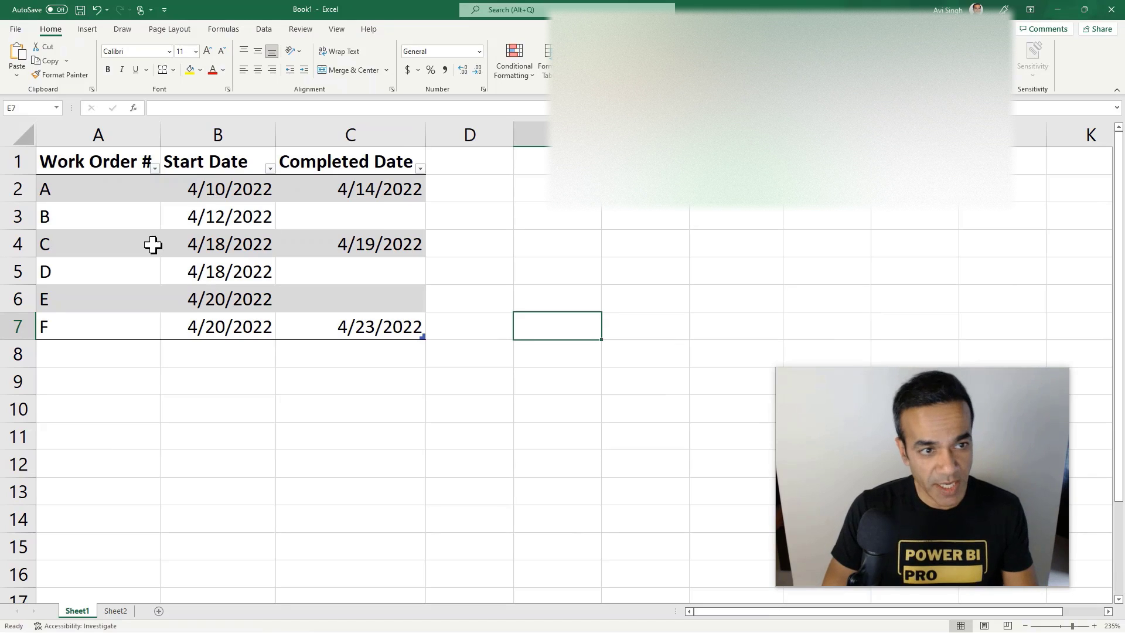
{"action": "left_click_drag", "start_coordinate": [118, 156], "coordinate": [112, 323]}
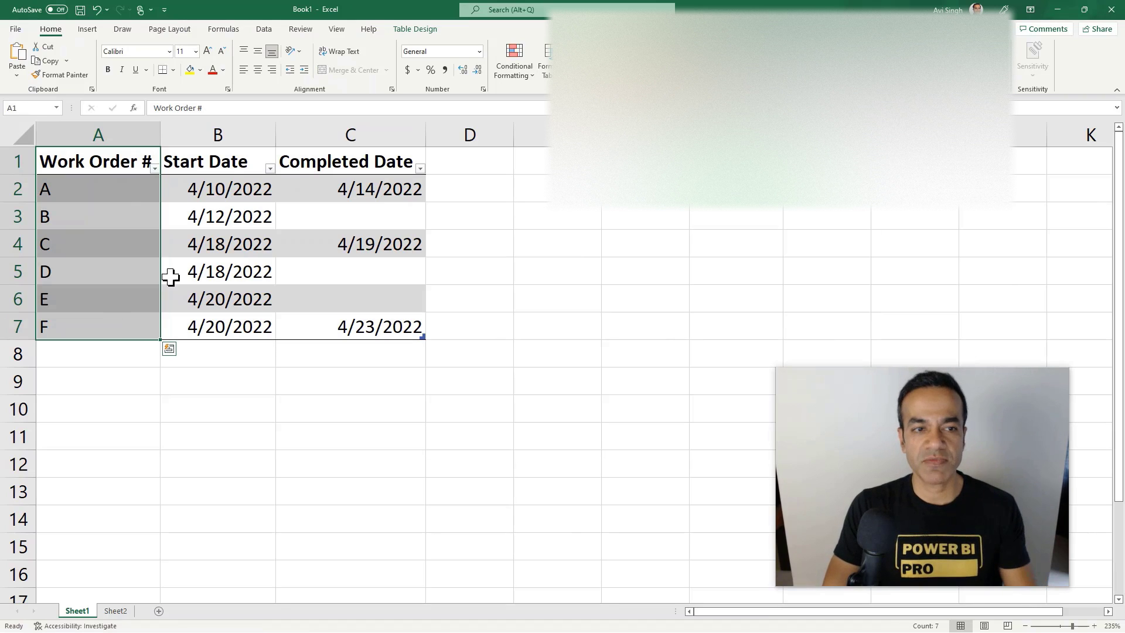
{"action": "left_click", "coordinate": [230, 170]}
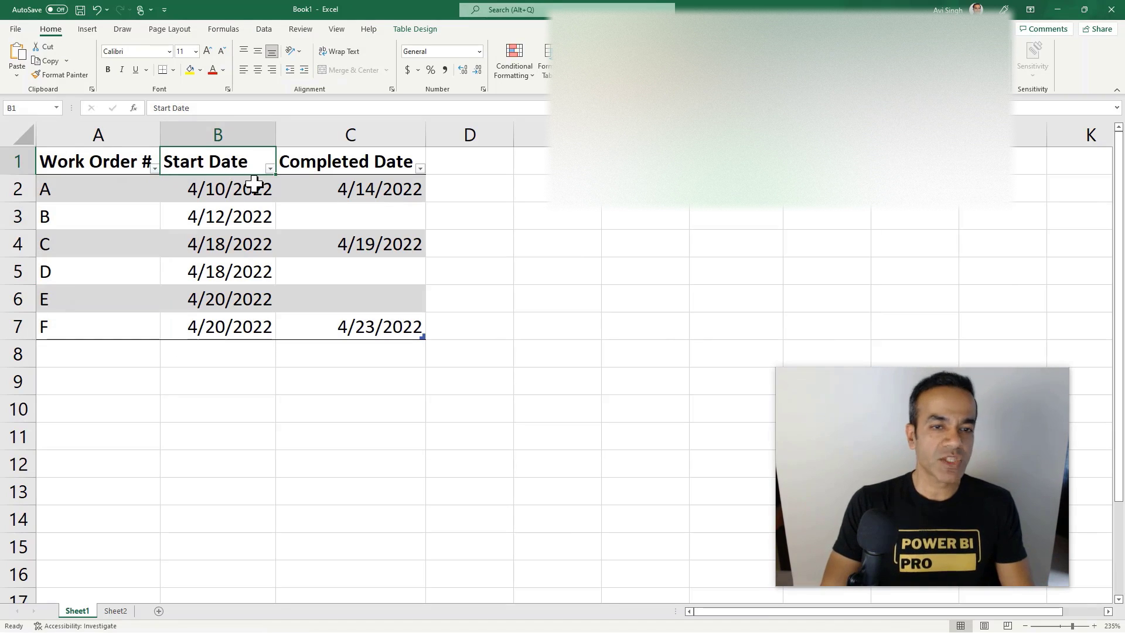
{"action": "left_click", "coordinate": [338, 189]}
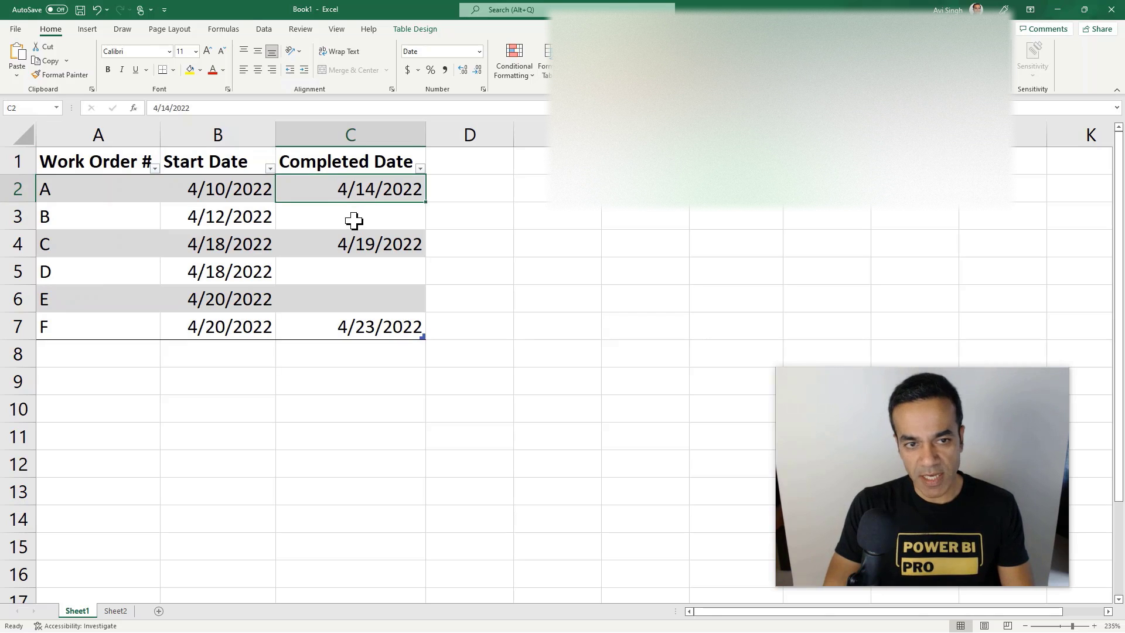
{"action": "left_click", "coordinate": [354, 220]}
Step: Highlight order B's row and the missing completion dates of orders B, D and E
{"action": "left_click", "coordinate": [57, 219]}
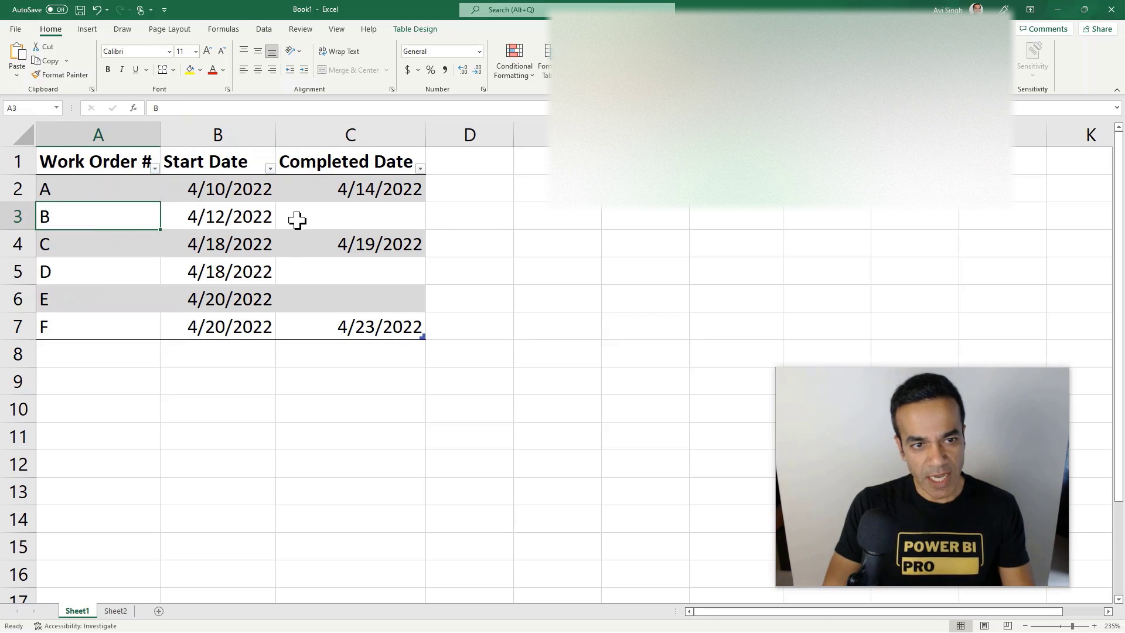
{"action": "left_click", "coordinate": [296, 220], "text": "shift"}
{"action": "left_click", "coordinate": [352, 226]}
{"action": "left_click", "coordinate": [347, 268]}
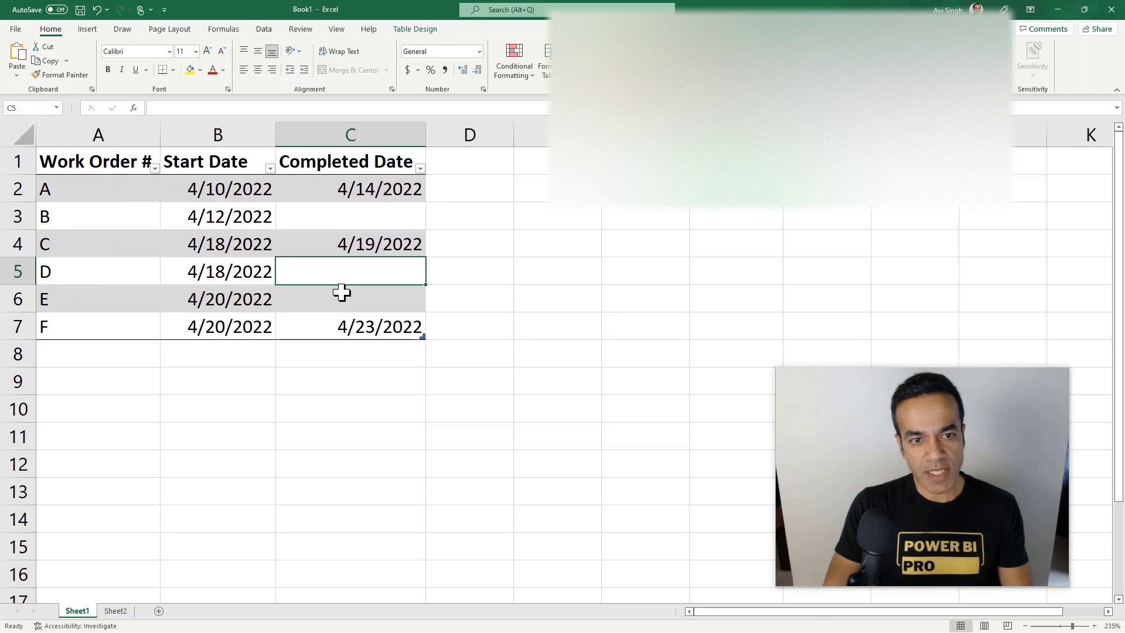
{"action": "left_click", "coordinate": [340, 297]}
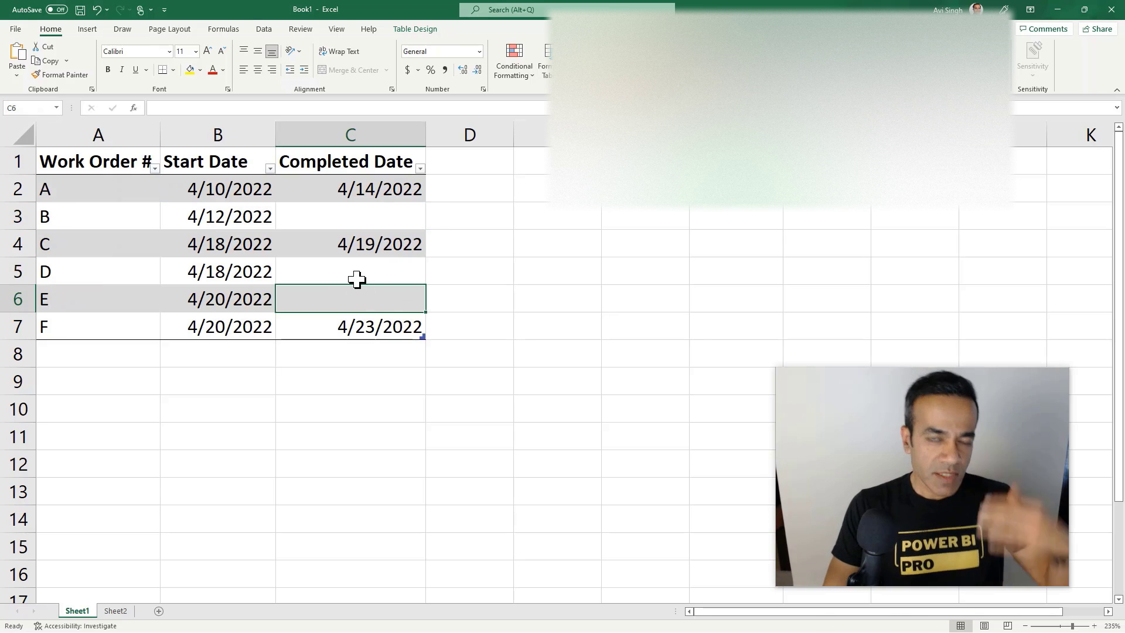
{"action": "left_click", "coordinate": [463, 187]}
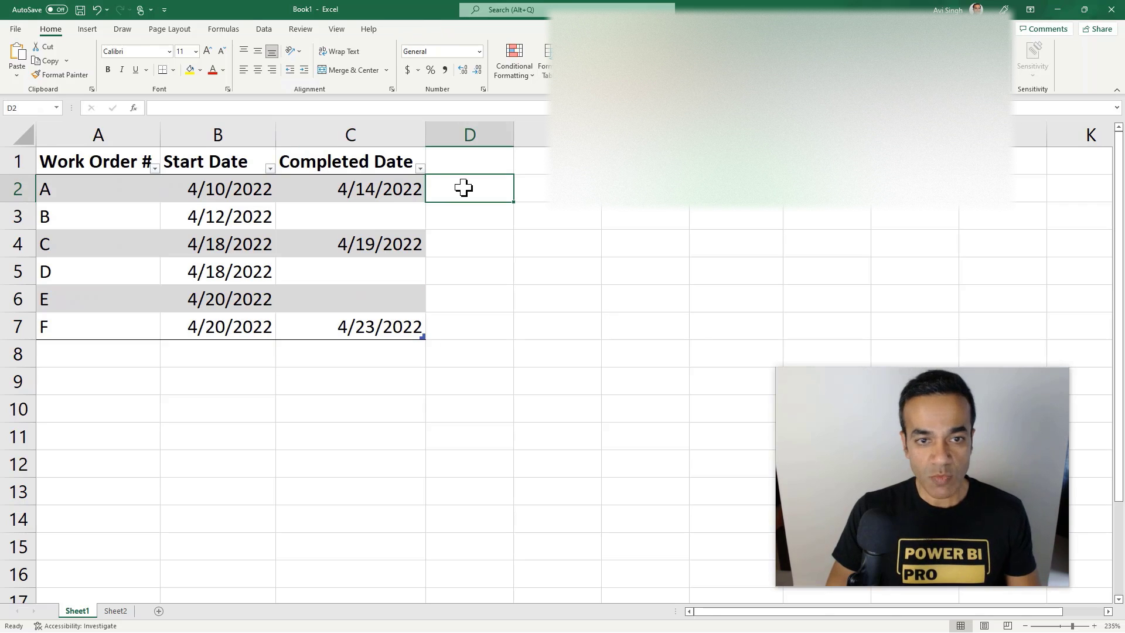
Step: Enter =Todays_Date-[@[Start Date]] in D2 to compute each order's age
{"action": "type", "text": "="}
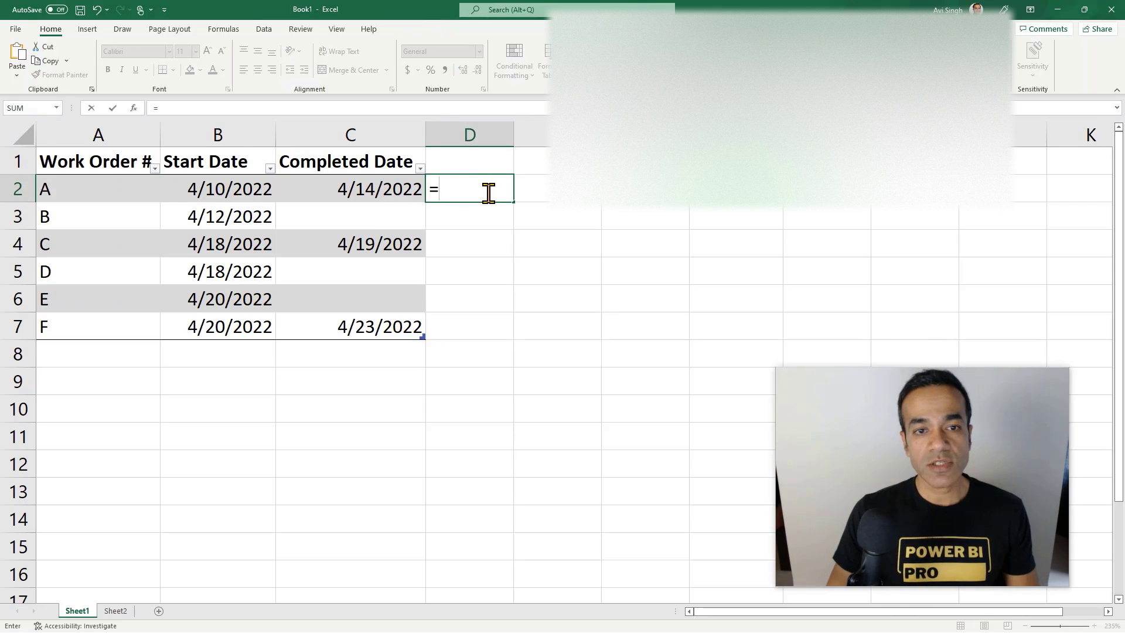
{"action": "type", "text": "Todays_Date-"}
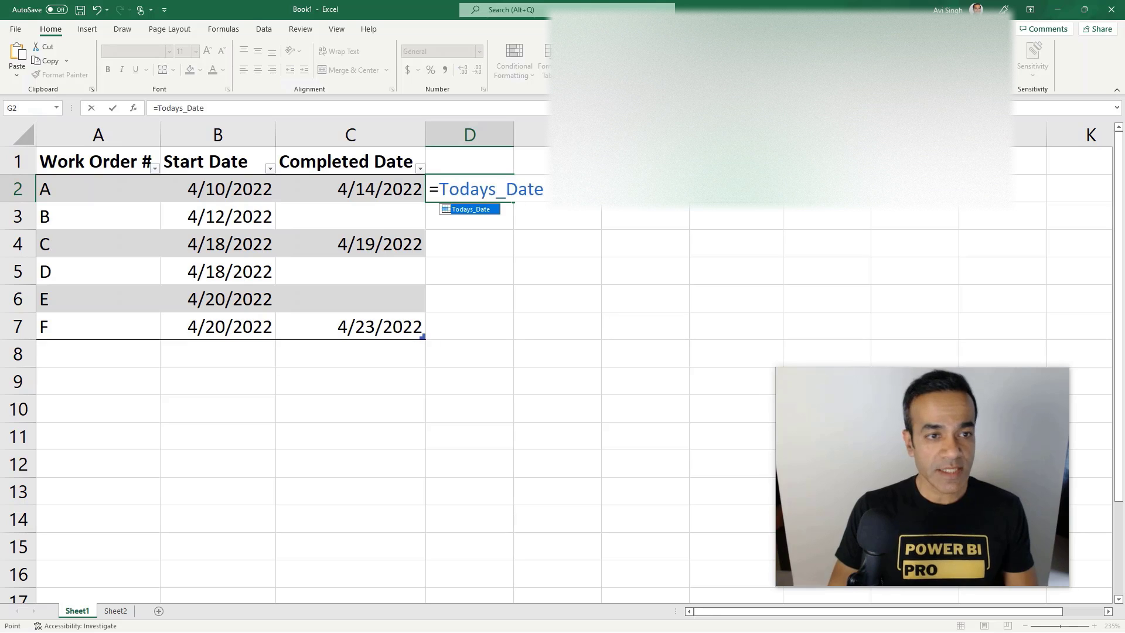
{"action": "left_click", "coordinate": [233, 187]}
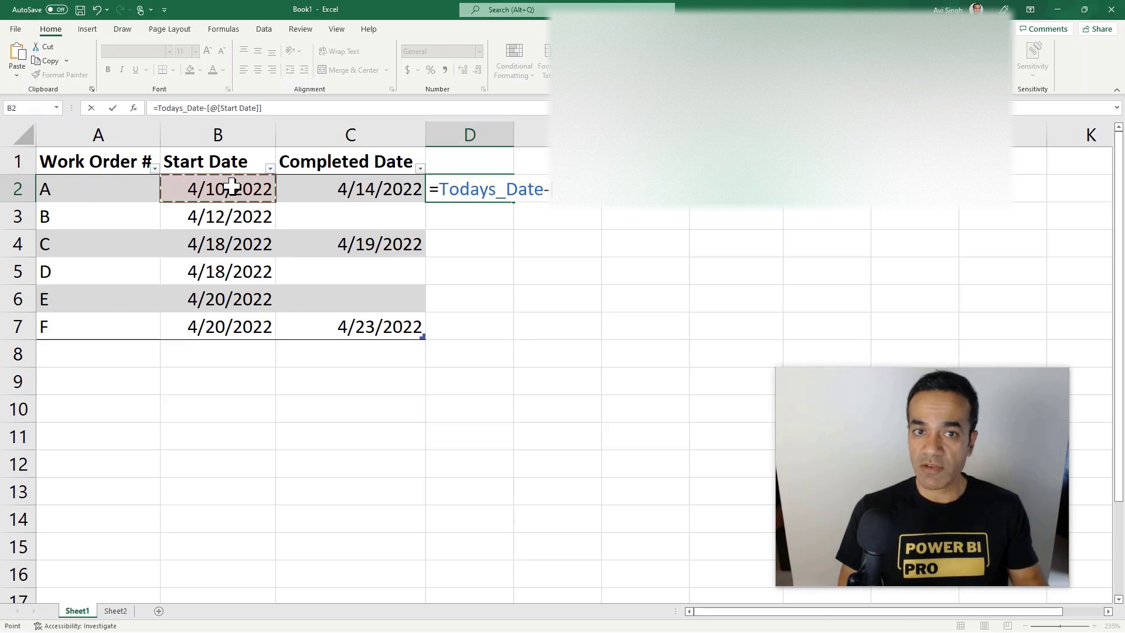
{"action": "key", "text": "Return"}
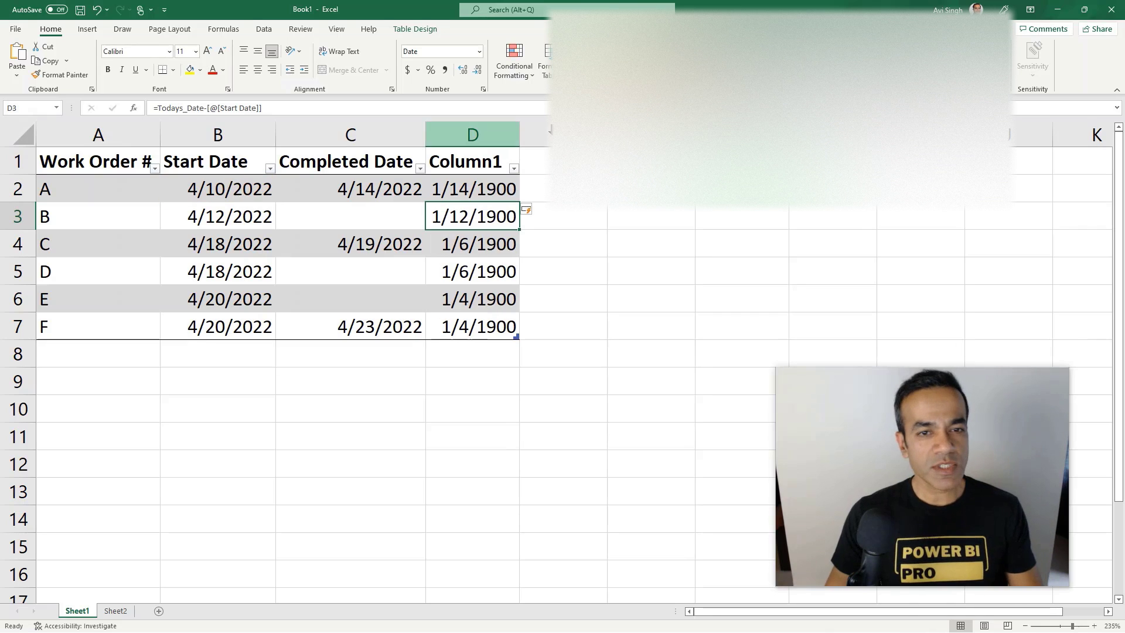
Step: Format the age results D2:D7 as General and reopen D2's formula for editing
{"action": "left_click", "coordinate": [504, 186]}
{"action": "left_click", "coordinate": [476, 329], "text": "shift"}
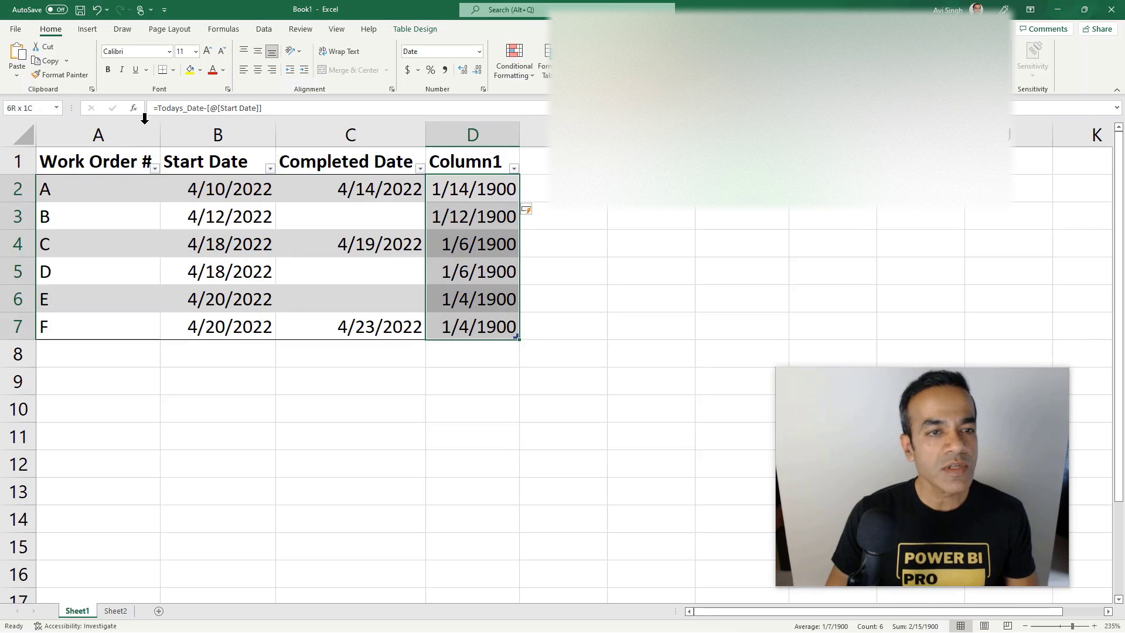
{"action": "left_click", "coordinate": [479, 51]}
{"action": "left_click", "coordinate": [471, 80]}
{"action": "left_click", "coordinate": [589, 250]}
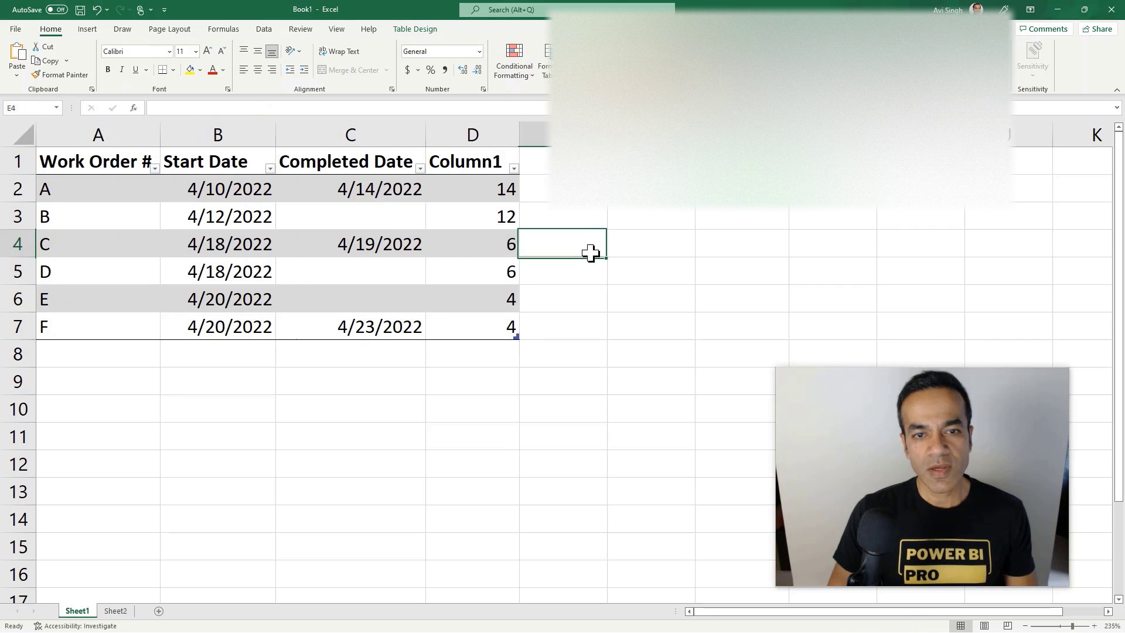
{"action": "left_click", "coordinate": [365, 194]}
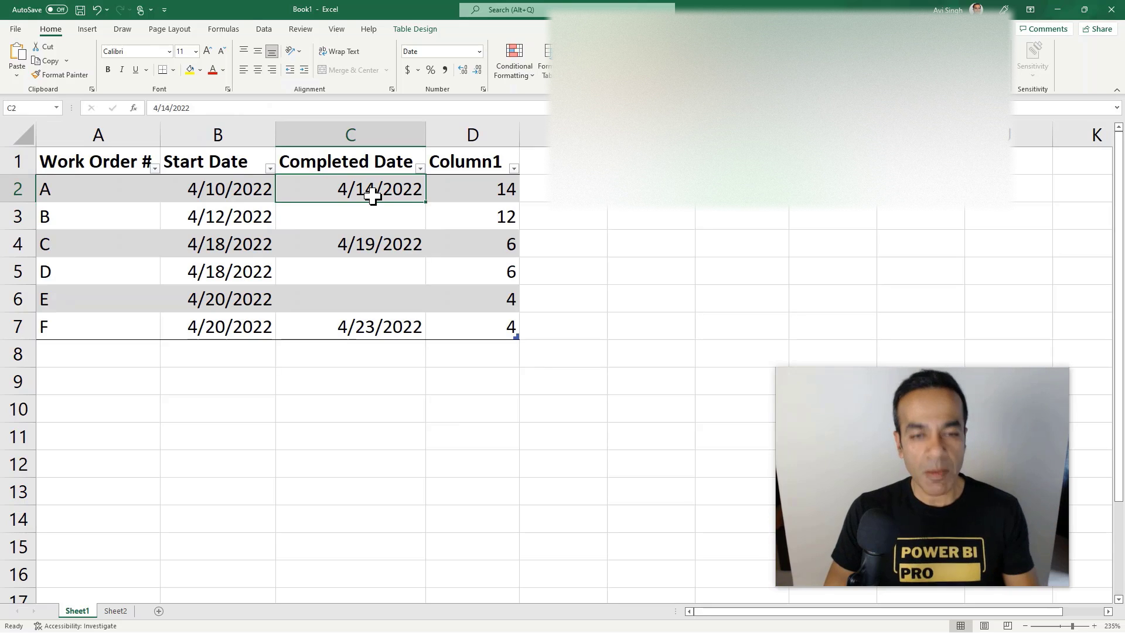
{"action": "left_click", "coordinate": [475, 191]}
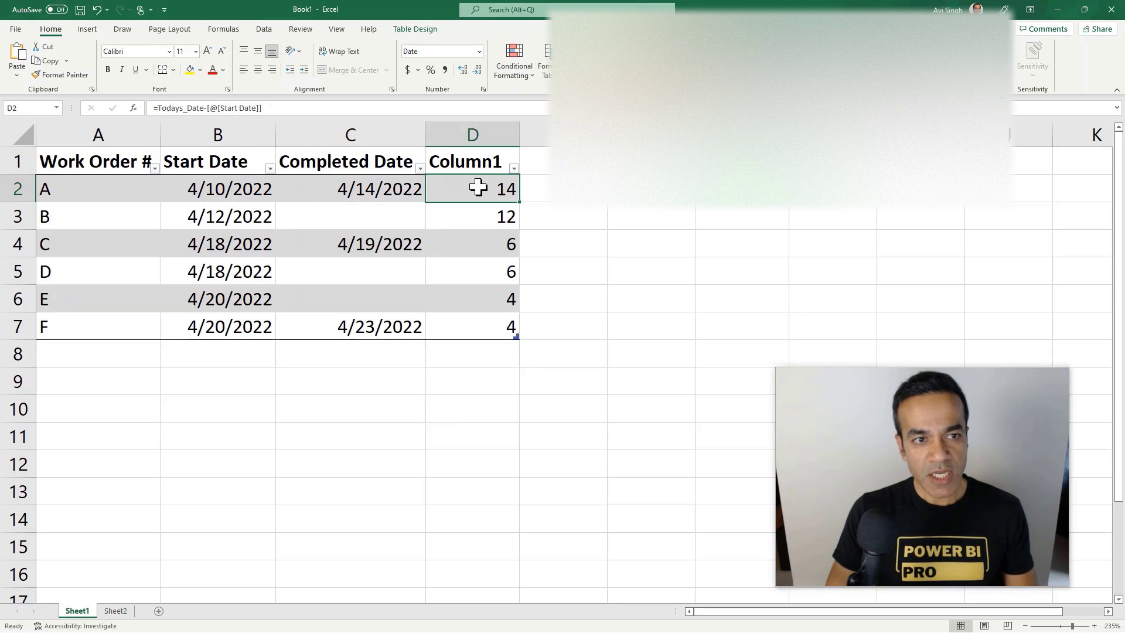
{"action": "left_click", "coordinate": [156, 108]}
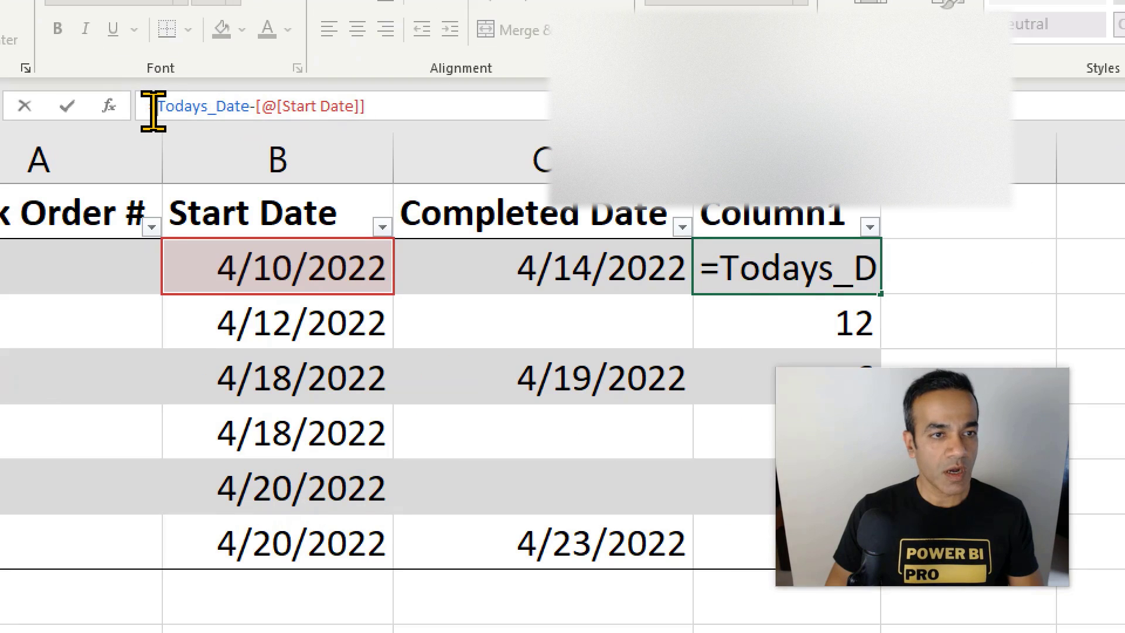
Step: Rewrite D2 as =IF([@[Completed Date]]="",Todays_Date-[@[Start Date]],"")
{"action": "type", "text": "IF("}
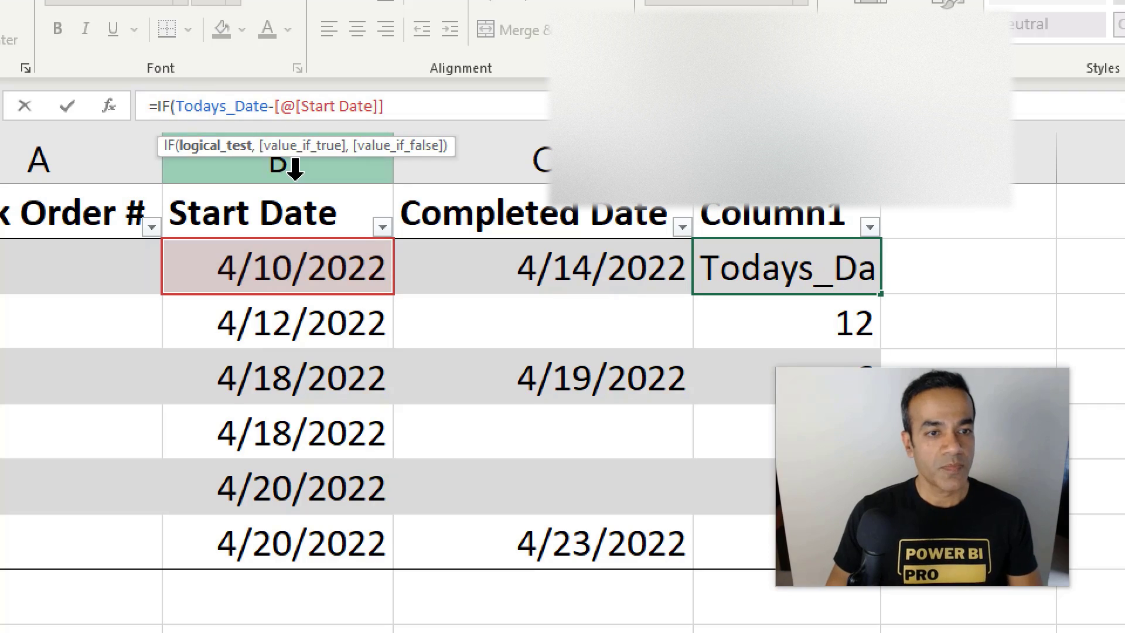
{"action": "left_click", "coordinate": [527, 269]}
{"action": "type", "text": "="}
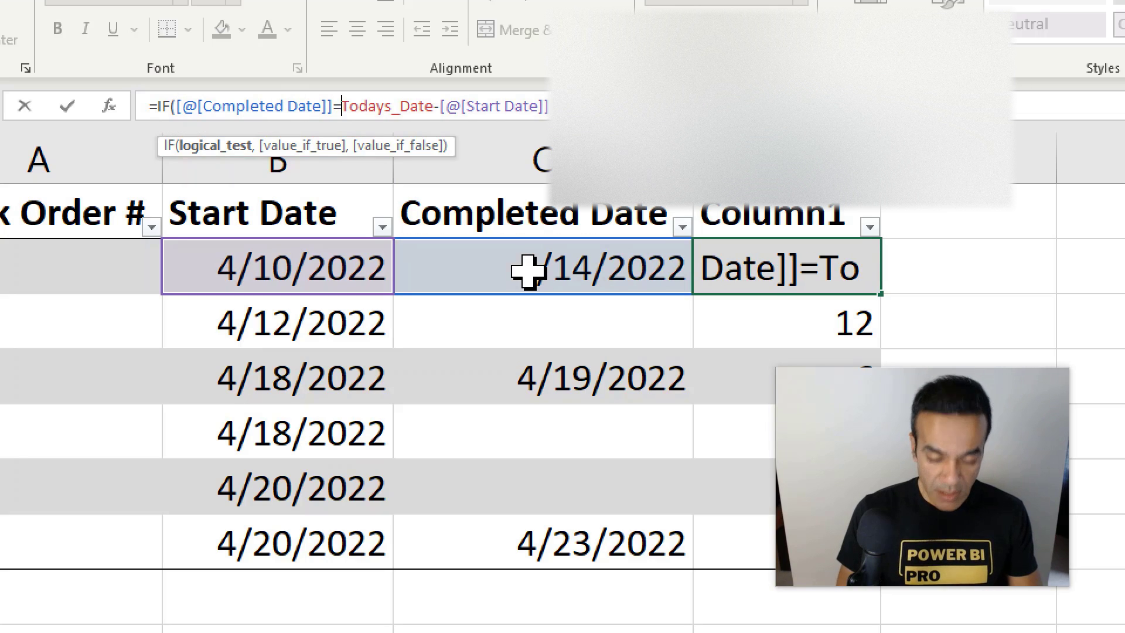
{"action": "type", "text": "\"\","}
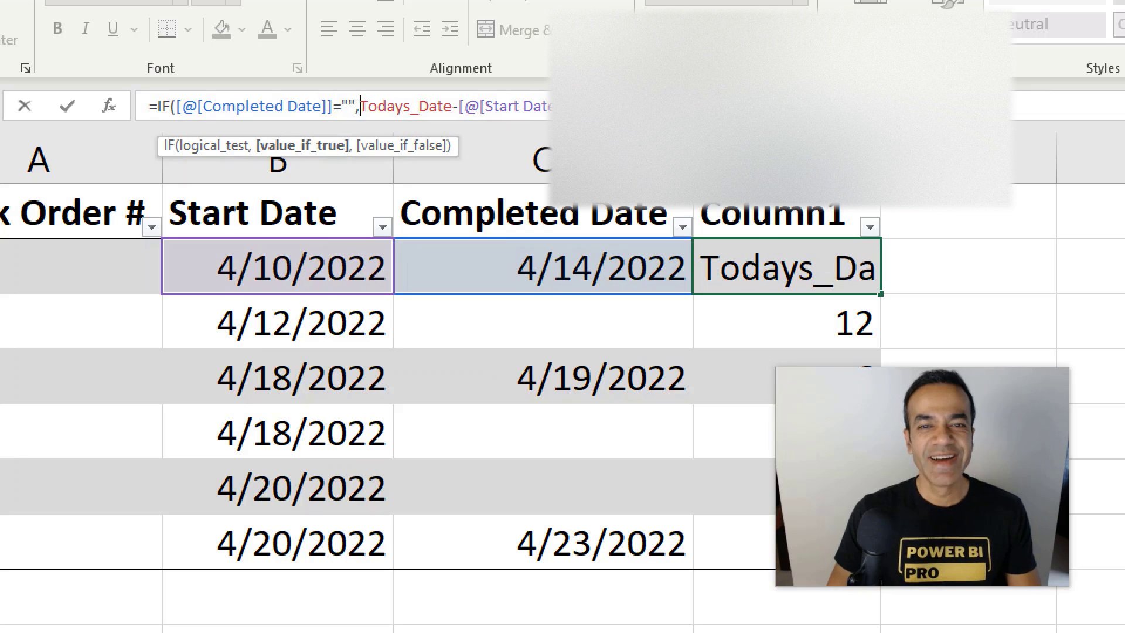
{"action": "key", "text": "End"}
{"action": "type", "text": ","}
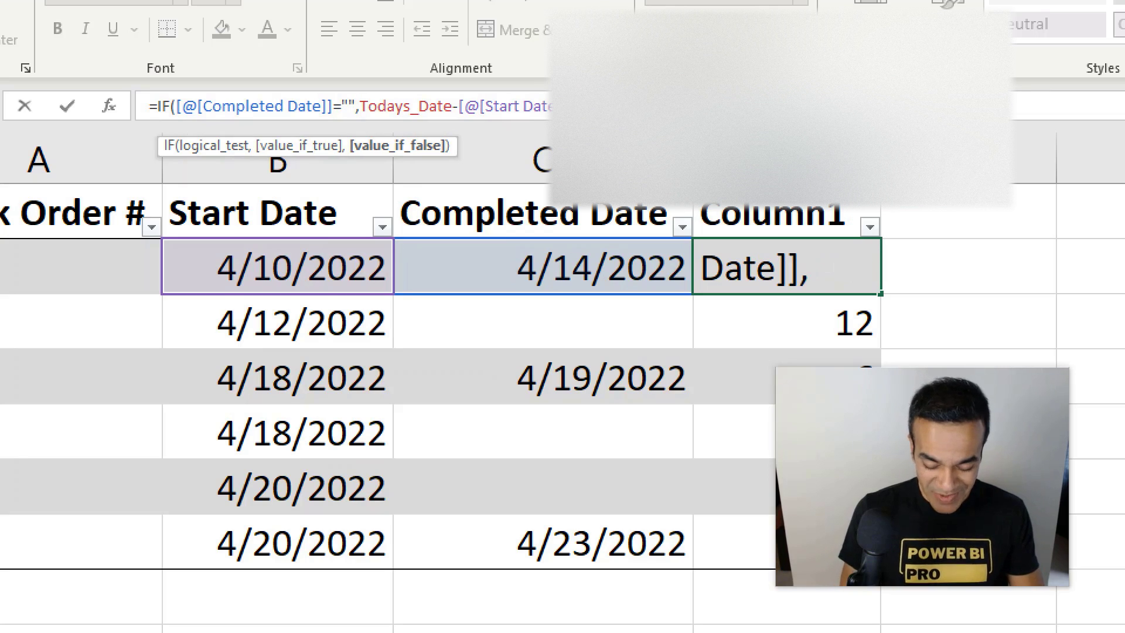
{"action": "type", "text": "\"\")"}
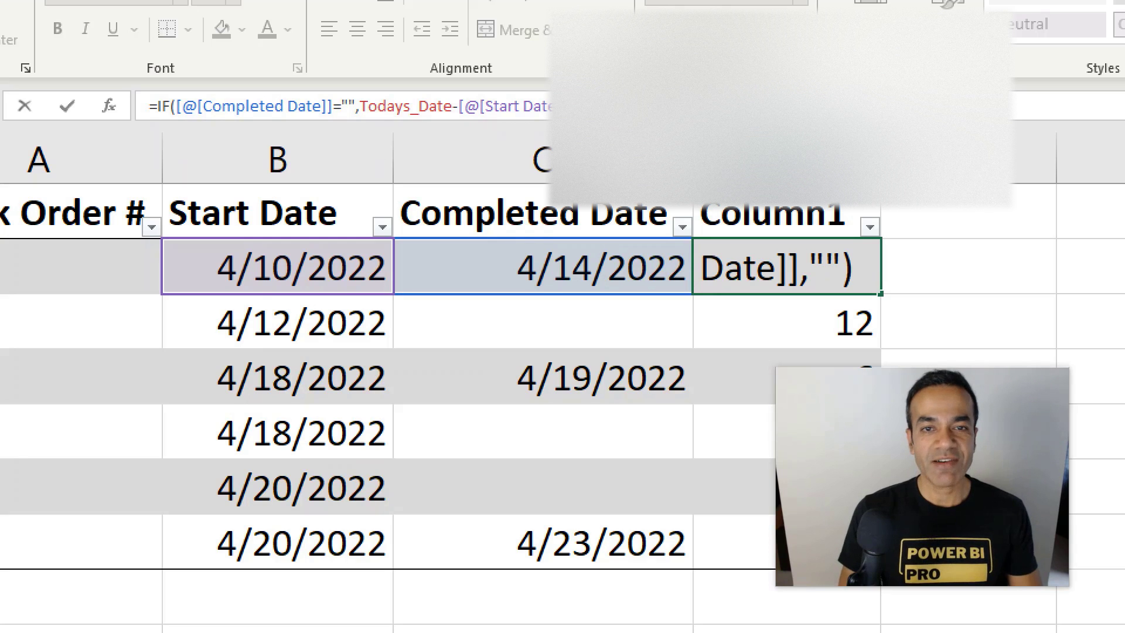
Step: Commit the IF formula, rename Column1 to Age, and return to Power BI Desktop
{"action": "key", "text": "Return"}
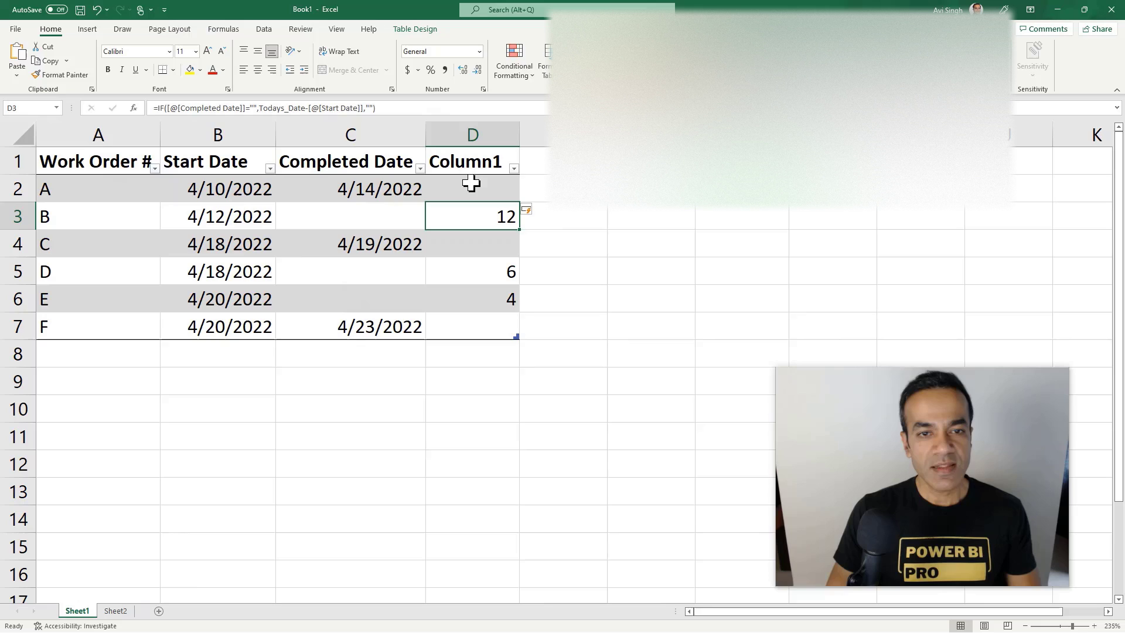
{"action": "double_click", "coordinate": [786, 216]}
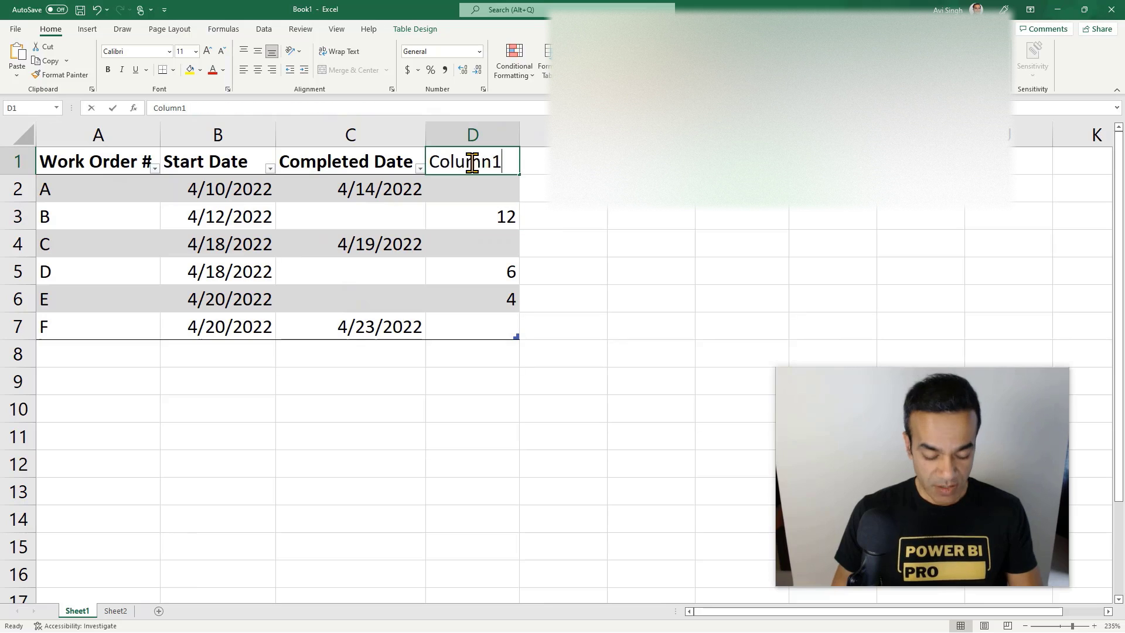
{"action": "key", "text": "BackSpace"}
{"action": "key", "text": "BackSpace"}
{"action": "key", "text": "BackSpace"}
{"action": "key", "text": "BackSpace"}
{"action": "key", "text": "BackSpace"}
{"action": "key", "text": "BackSpace"}
{"action": "key", "text": "BackSpace"}
{"action": "type", "text": "Age"}
{"action": "key", "text": "Return"}
{"action": "key", "text": "Down"}
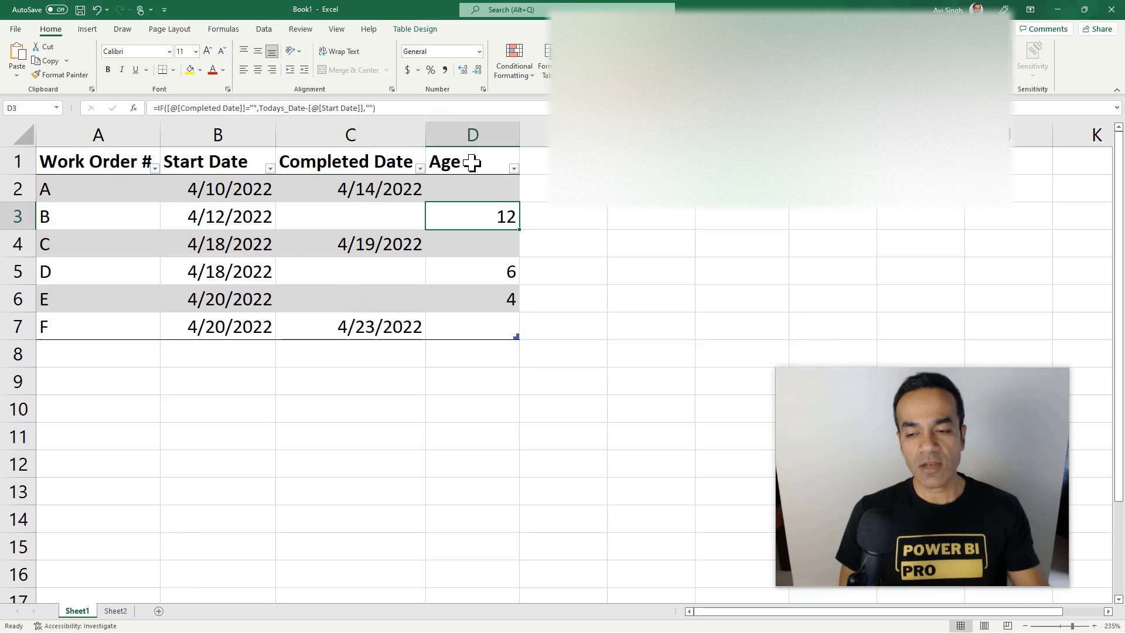
{"action": "key", "text": "Up"}
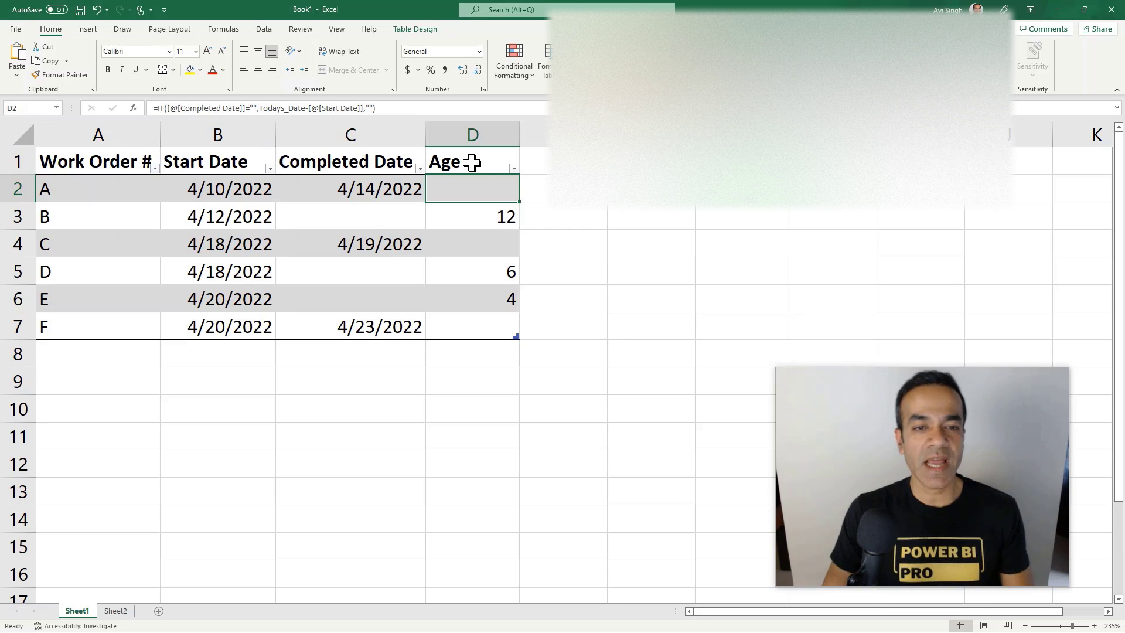
{"action": "key", "text": "alt+Tab"}
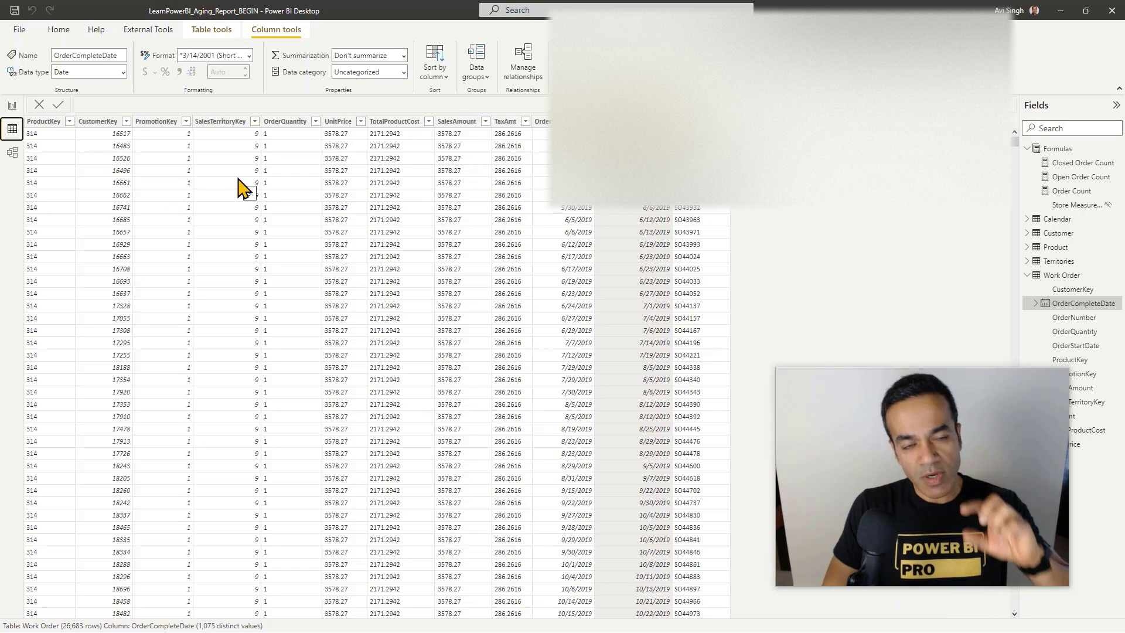
Step: Open Power Query Editor full-screen on the Work Order query, selecting OrderStartDate and OrderCompleteDate
{"action": "left_click", "coordinate": [60, 33]}
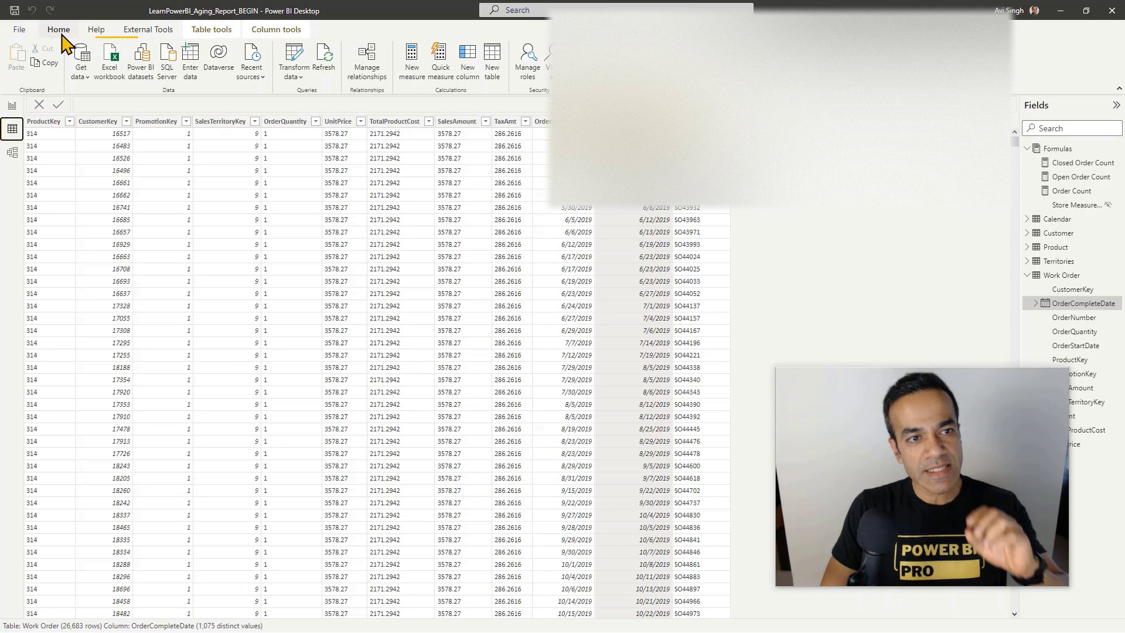
{"action": "left_click", "coordinate": [294, 64]}
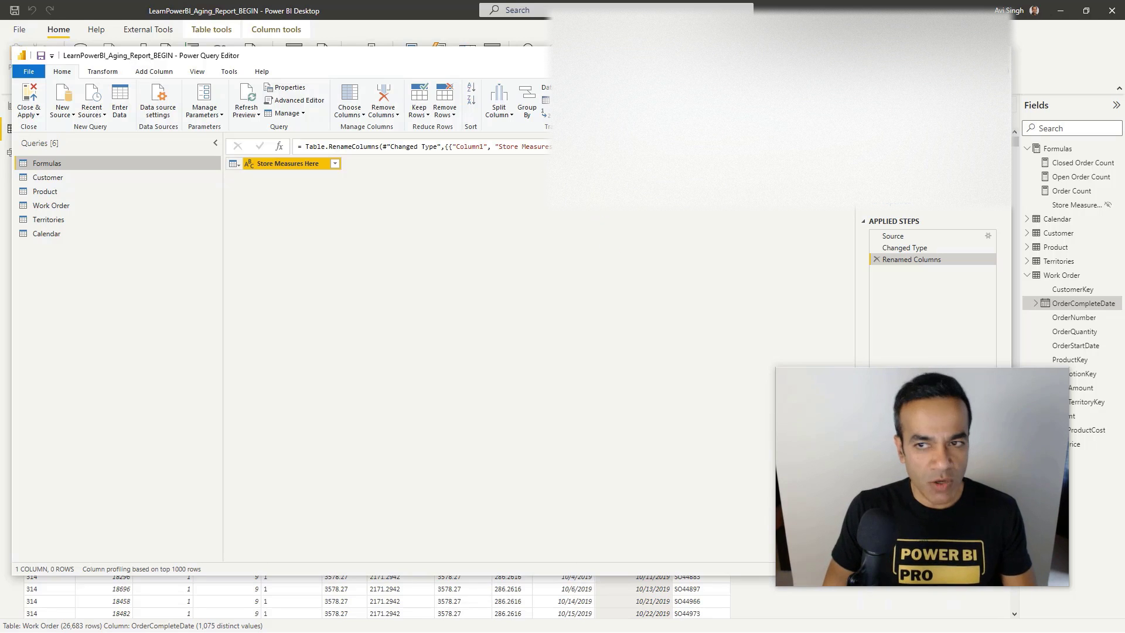
{"action": "key", "text": "super+Up"}
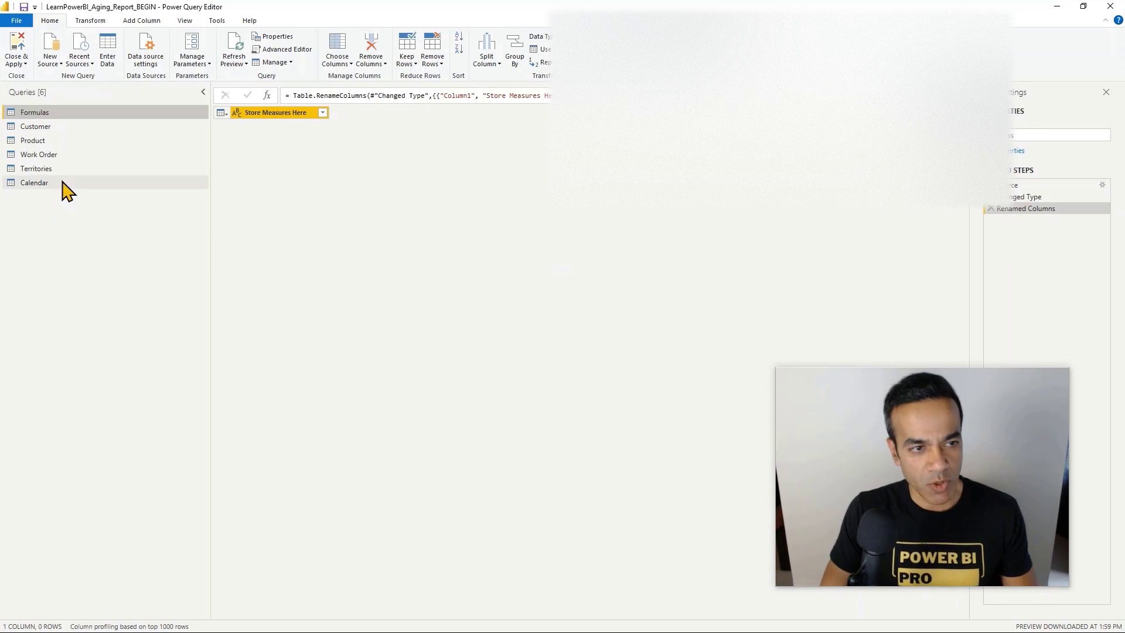
{"action": "left_click", "coordinate": [58, 159]}
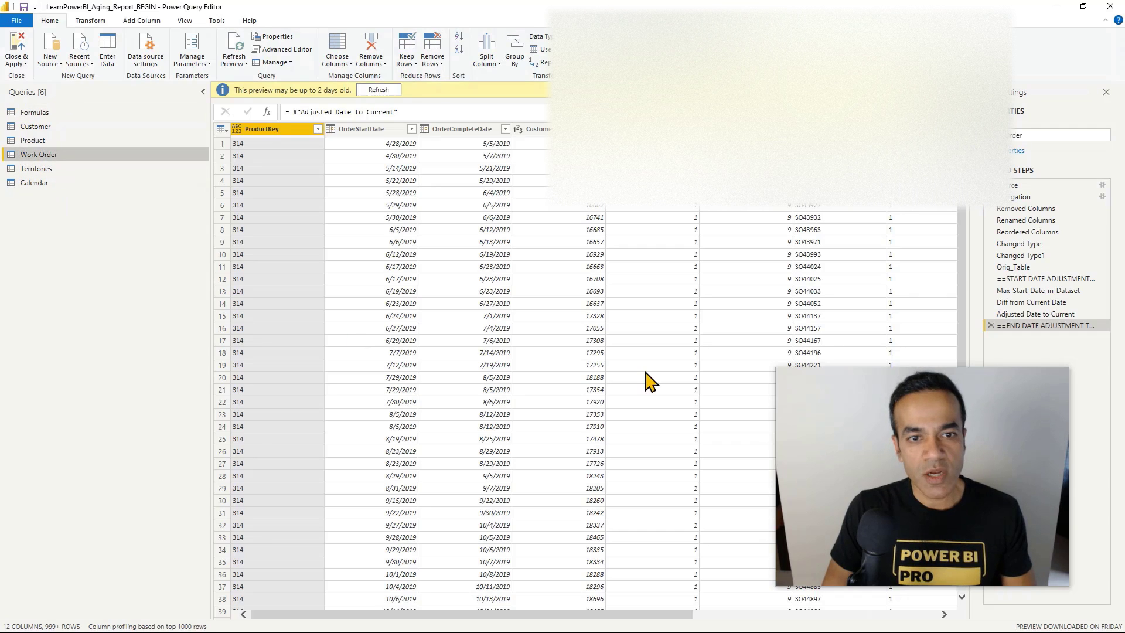
{"action": "left_click_drag", "start_coordinate": [979, 388], "coordinate": [950, 370]}
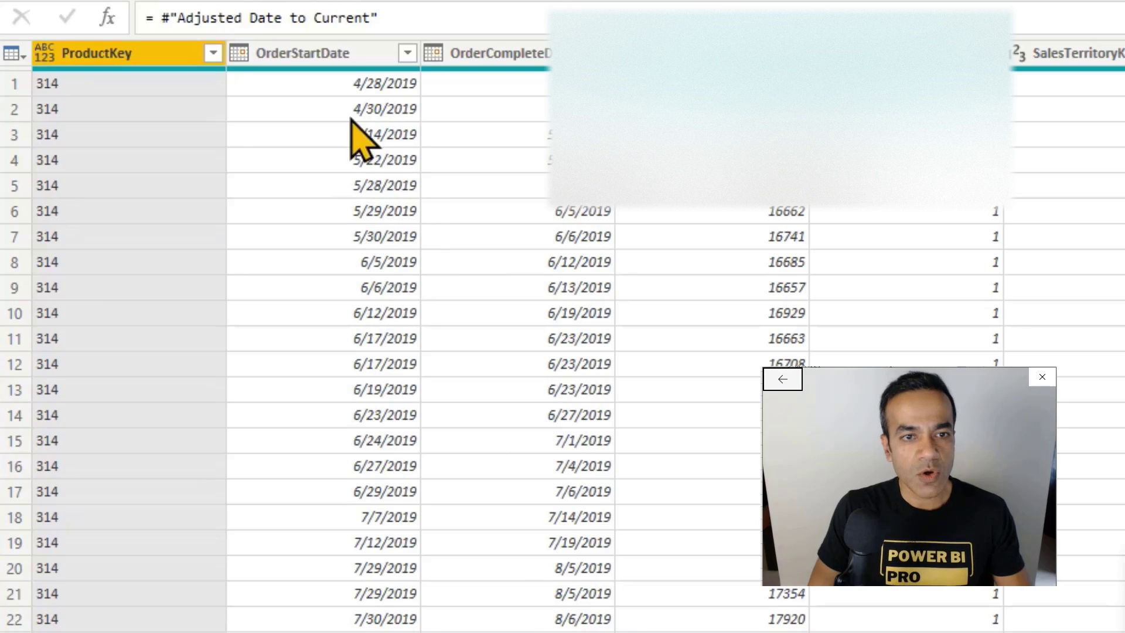
{"action": "left_click", "coordinate": [351, 53]}
{"action": "left_click", "coordinate": [535, 57]}
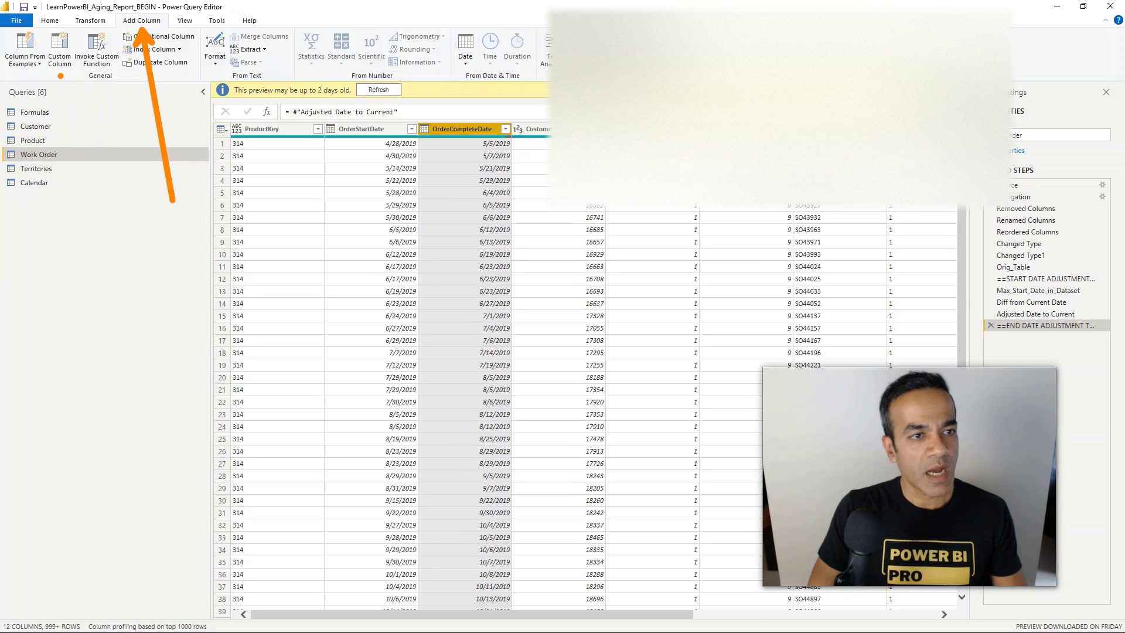
Step: Add a custom column named Age with formula Date.From(DateTime.LocalNow()) - [OrderStartDate]
{"action": "left_click", "coordinate": [60, 46]}
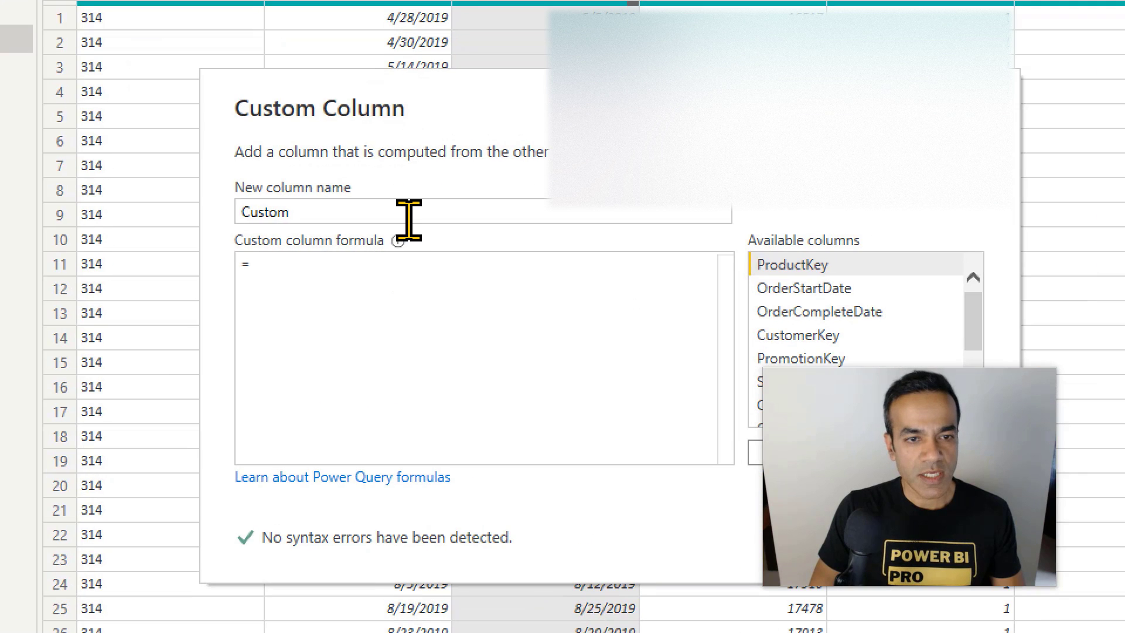
{"action": "left_click", "coordinate": [386, 210]}
{"action": "key", "text": "ctrl+a"}
{"action": "type", "text": "Age"}
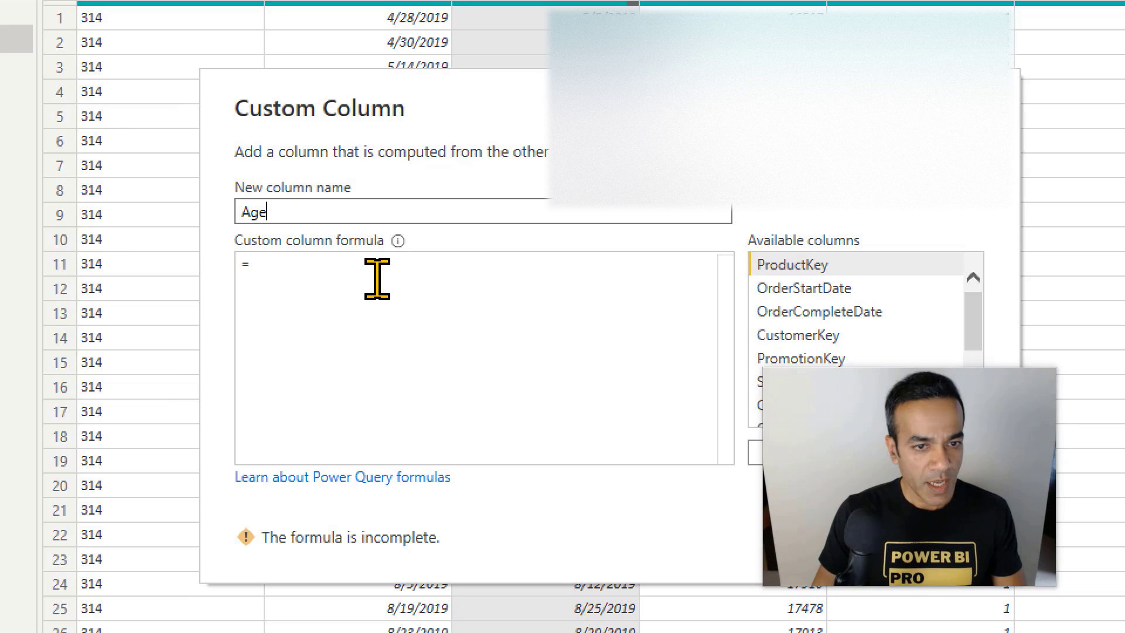
{"action": "left_click", "coordinate": [377, 278]}
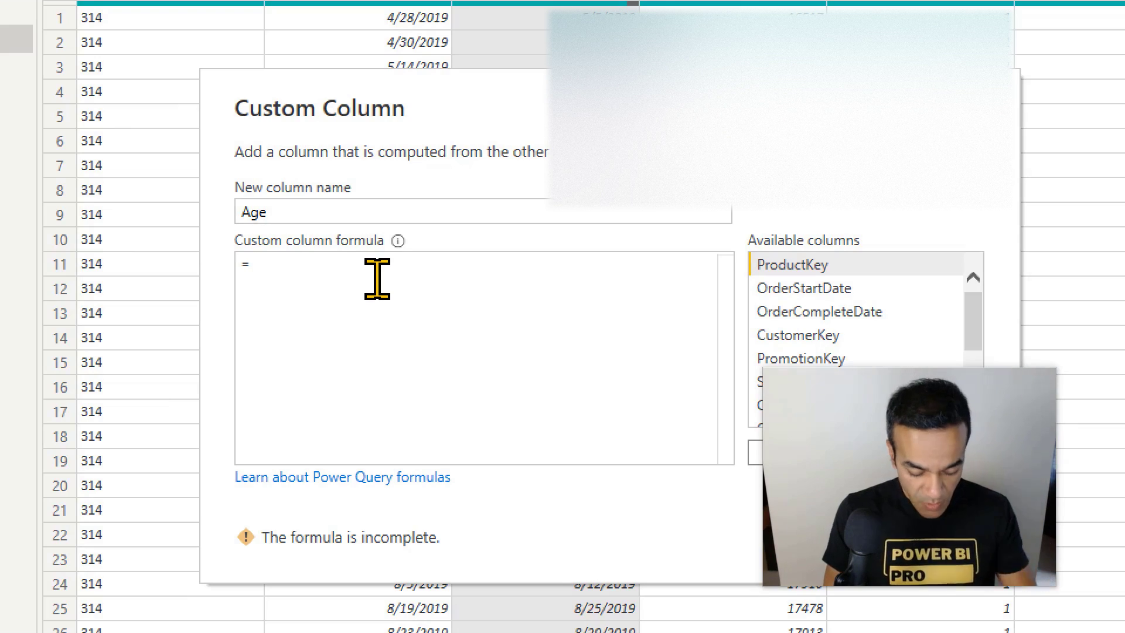
{"action": "type", "text": "Date.F"}
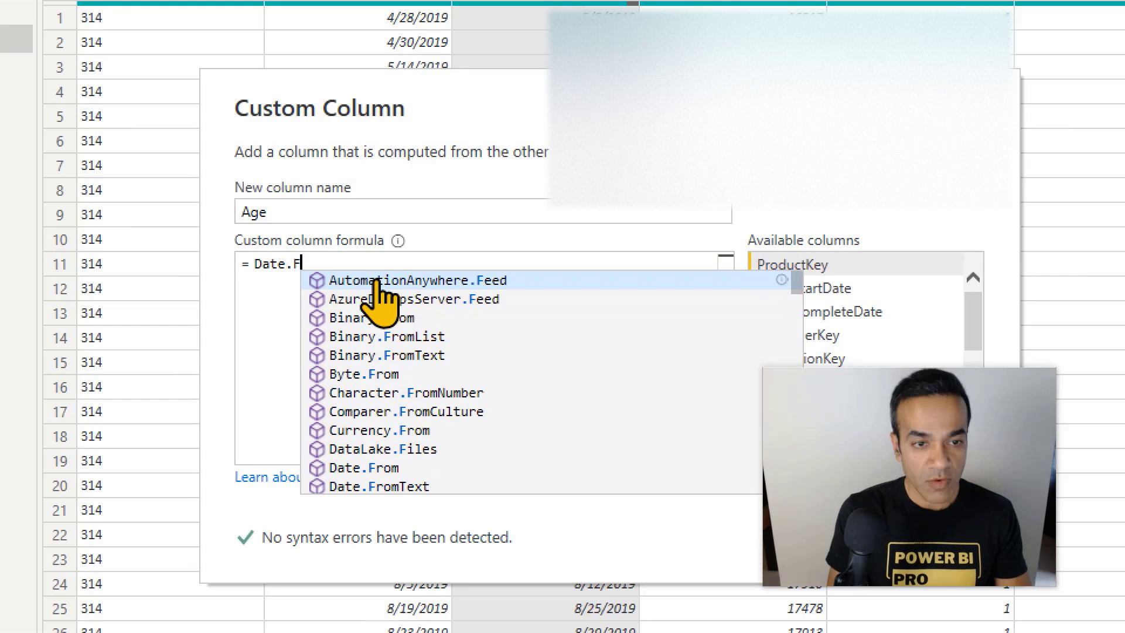
{"action": "type", "text": "rom(Dat"}
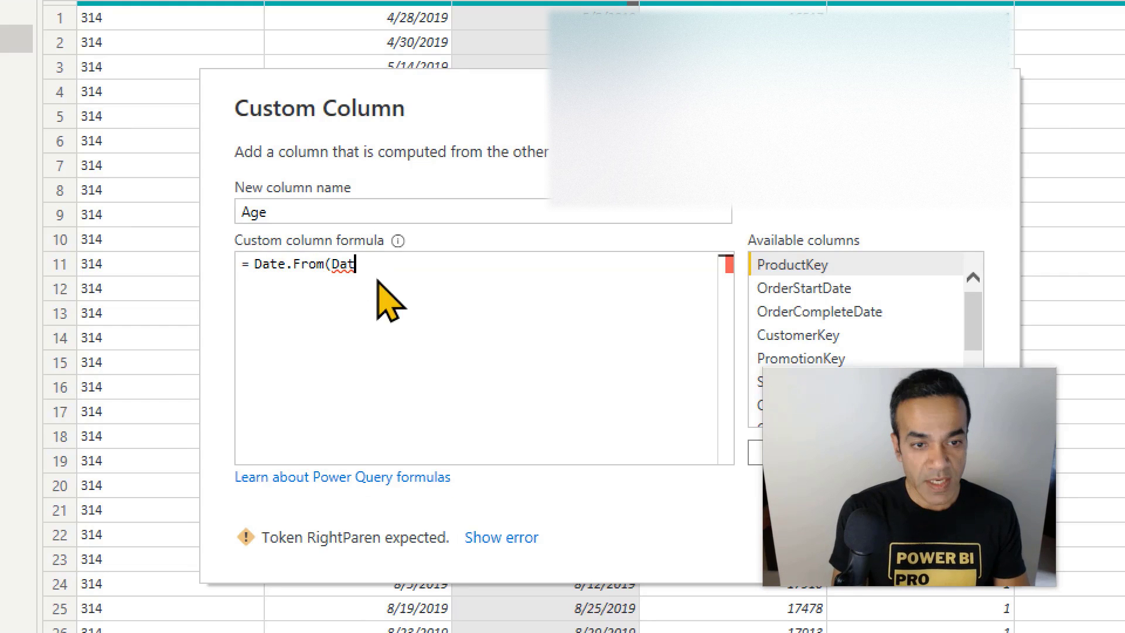
{"action": "type", "text": "eTime.L"}
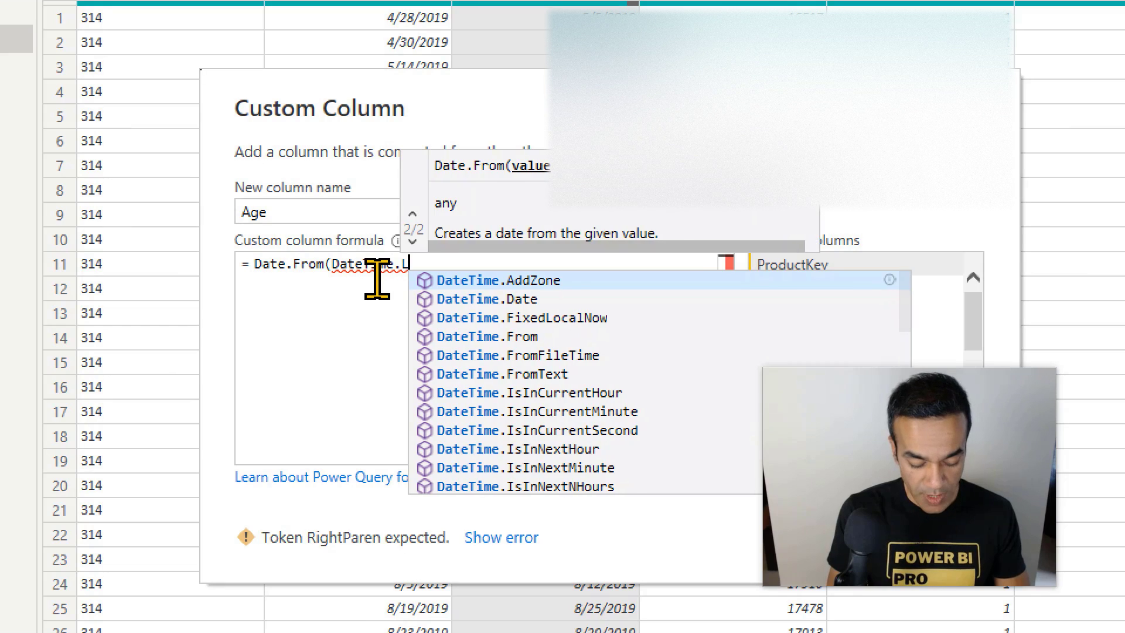
{"action": "type", "text": "ocalNow"}
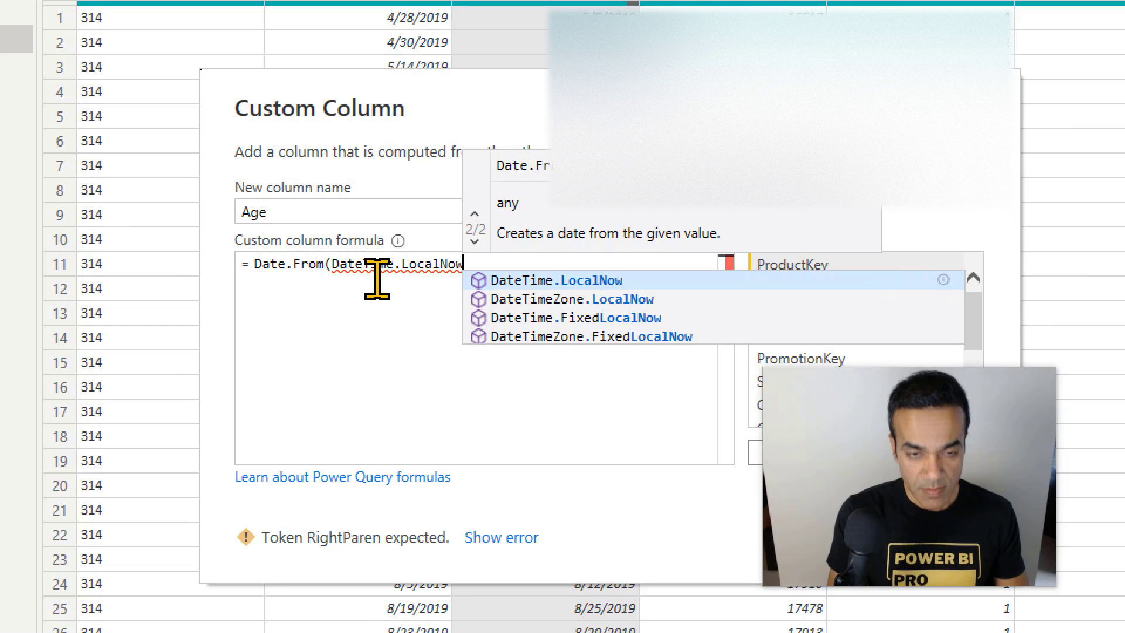
{"action": "type", "text": "()"}
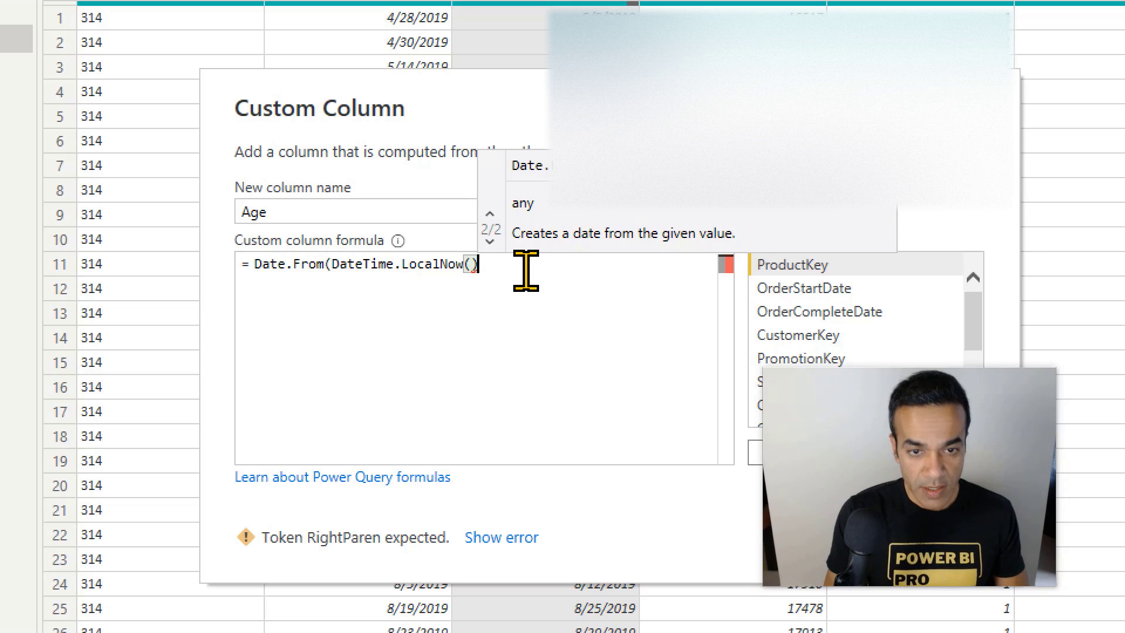
{"action": "type", "text": ")"}
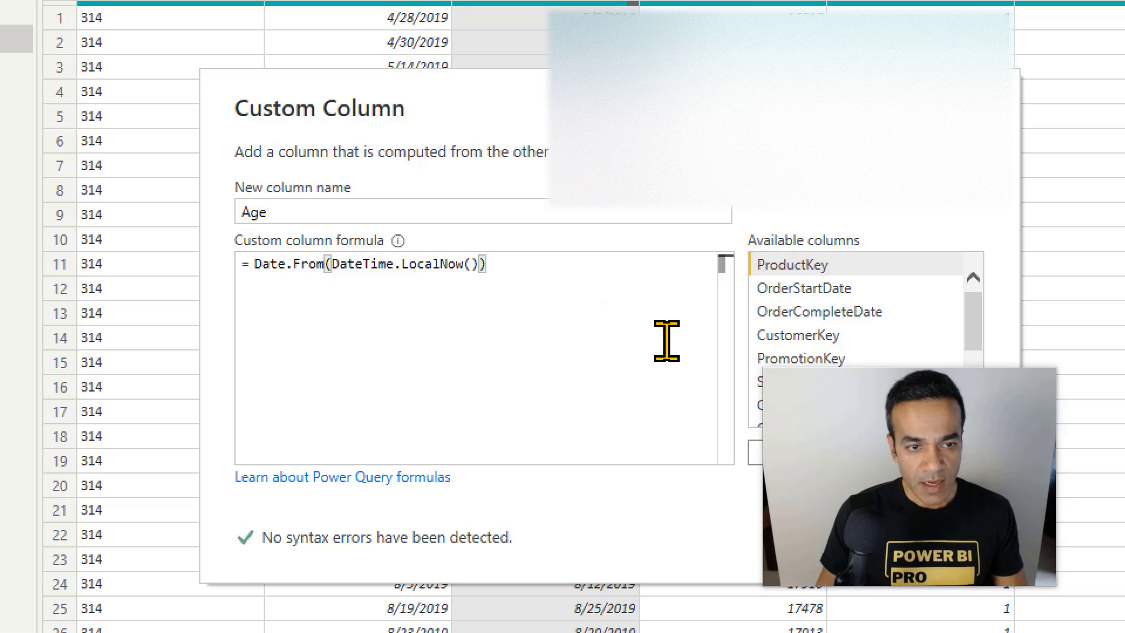
{"action": "type", "text": " -"}
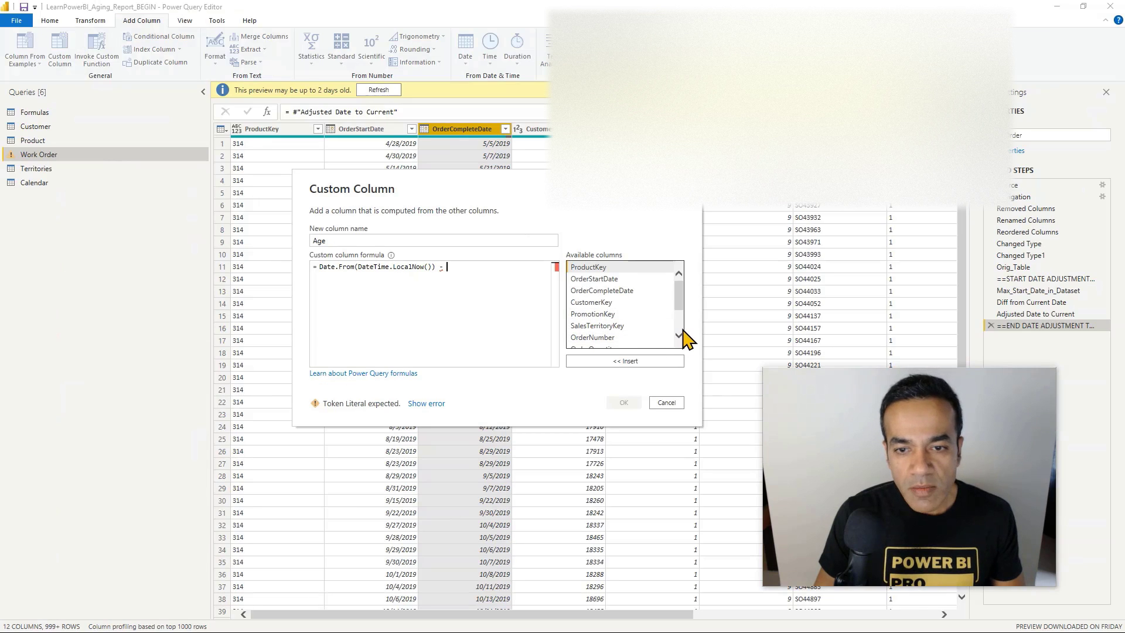
{"action": "scroll", "coordinate": [683, 337], "scroll_direction": "down", "scroll_amount": 2}
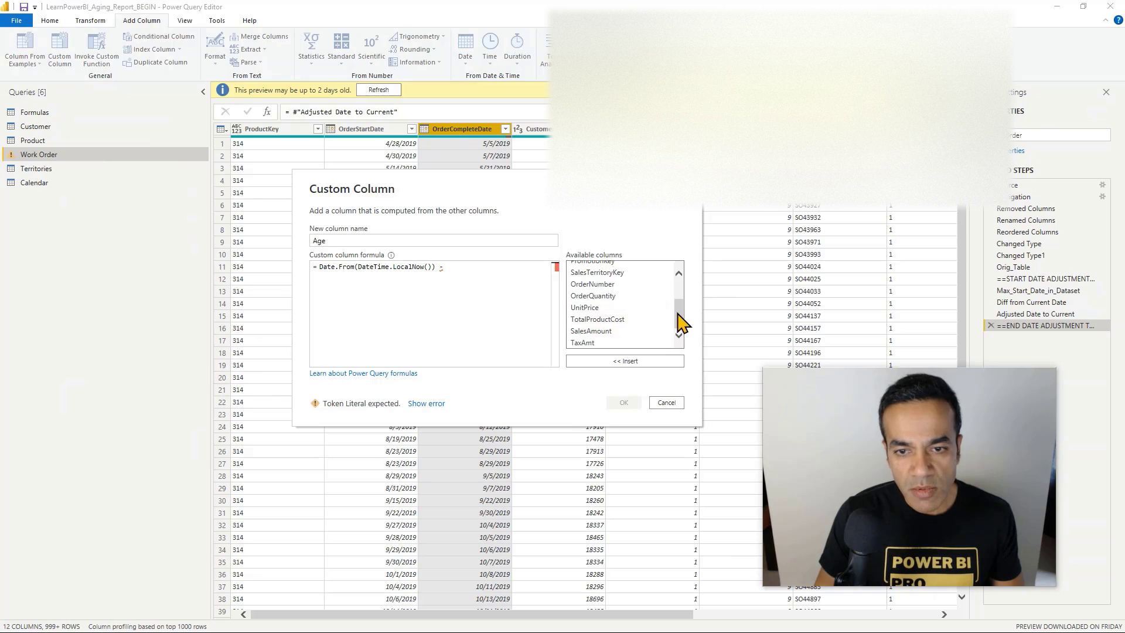
{"action": "scroll", "coordinate": [680, 307], "scroll_direction": "up", "scroll_amount": 2}
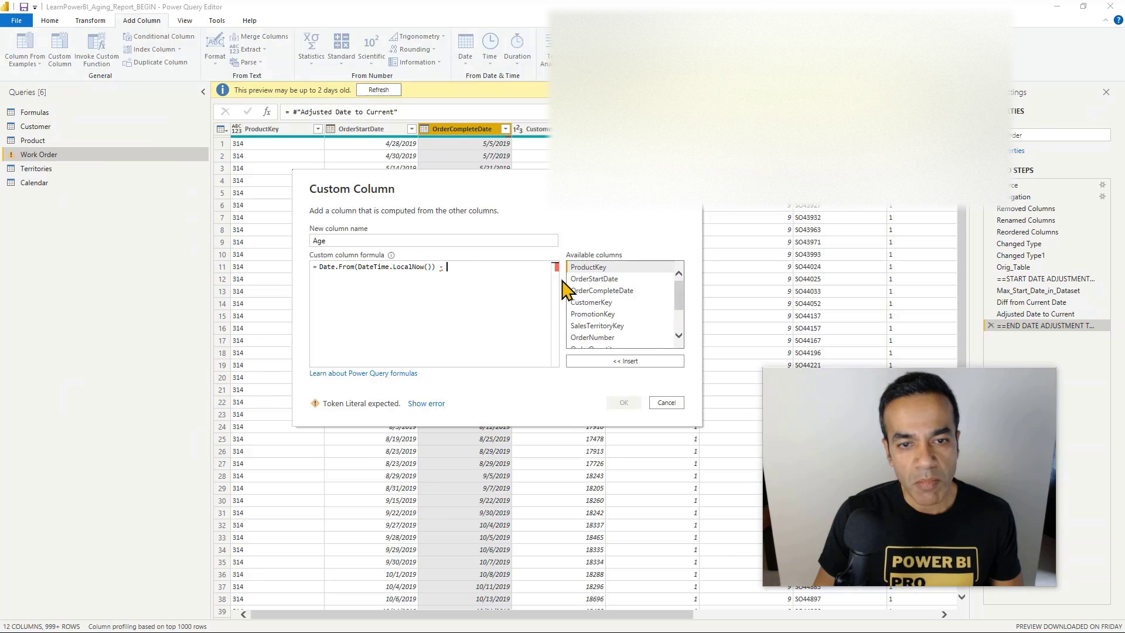
{"action": "double_click", "coordinate": [598, 279]}
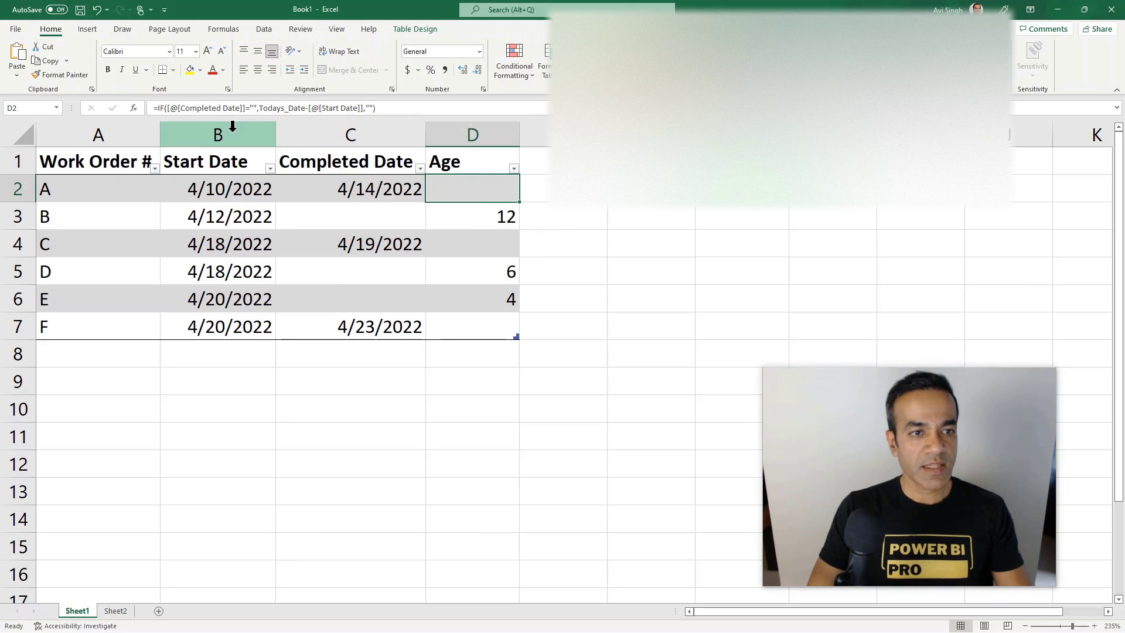
{"action": "left_click", "coordinate": [348, 190]}
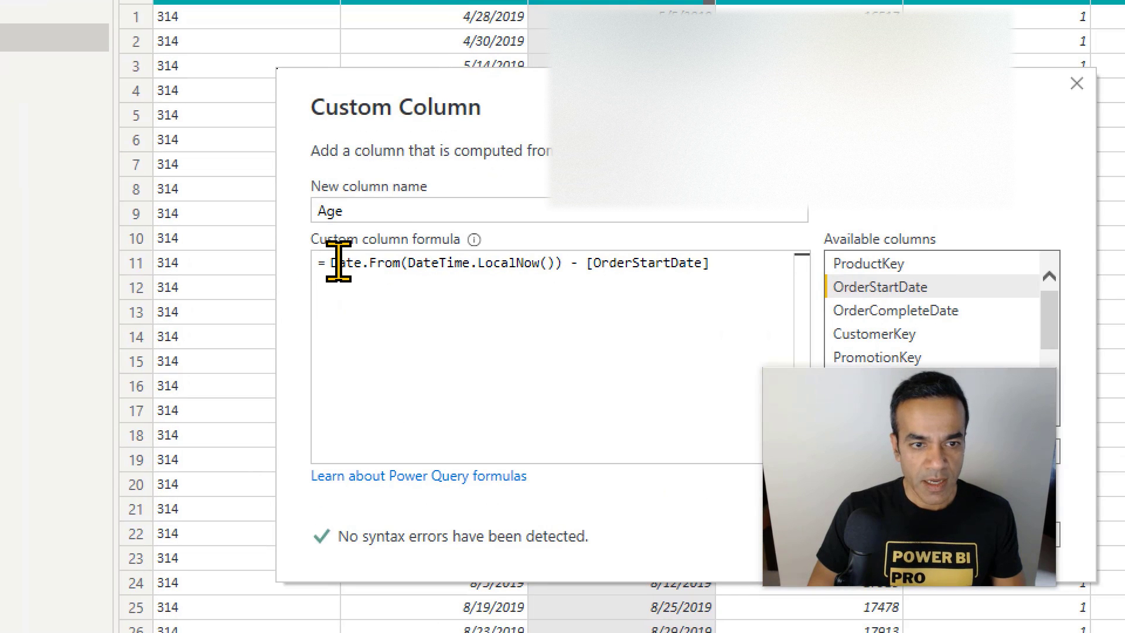
Step: Begin the Age formula with the condition if [OrderCompleteDate] = null
{"action": "left_click", "coordinate": [333, 263]}
{"action": "type", "text": "if"}
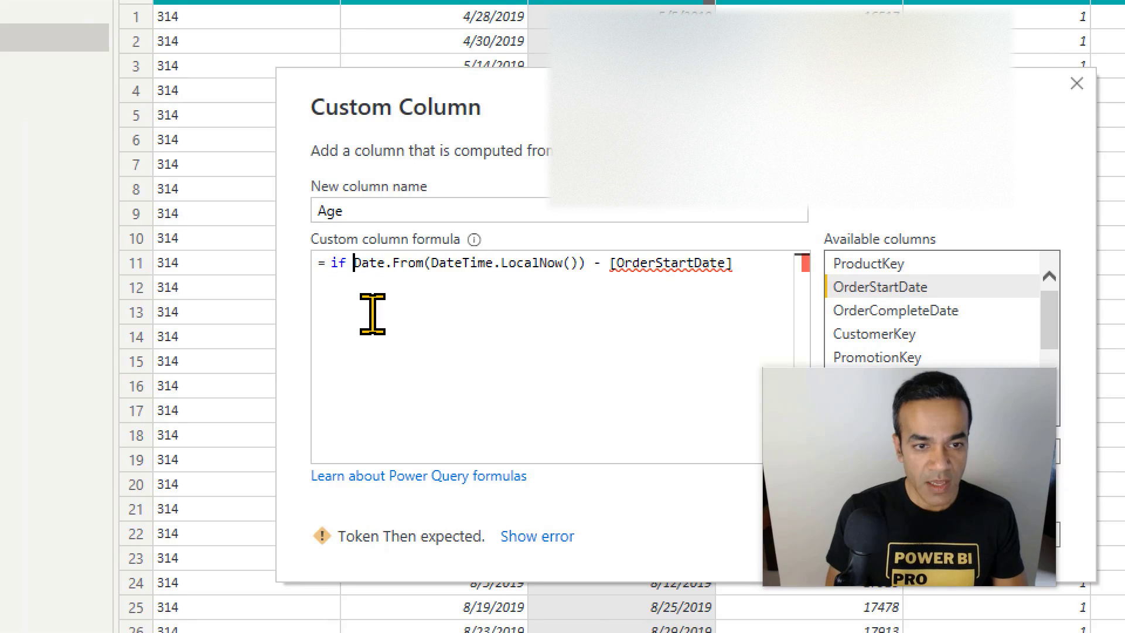
{"action": "key", "text": "Return"}
{"action": "key", "text": "Left"}
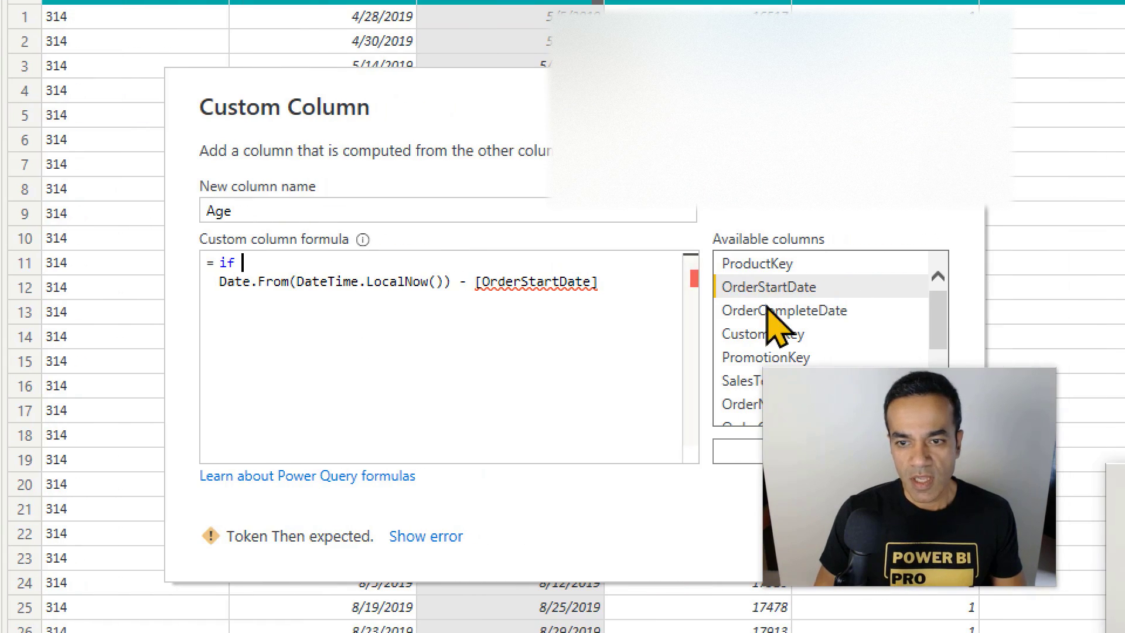
{"action": "double_click", "coordinate": [741, 312]}
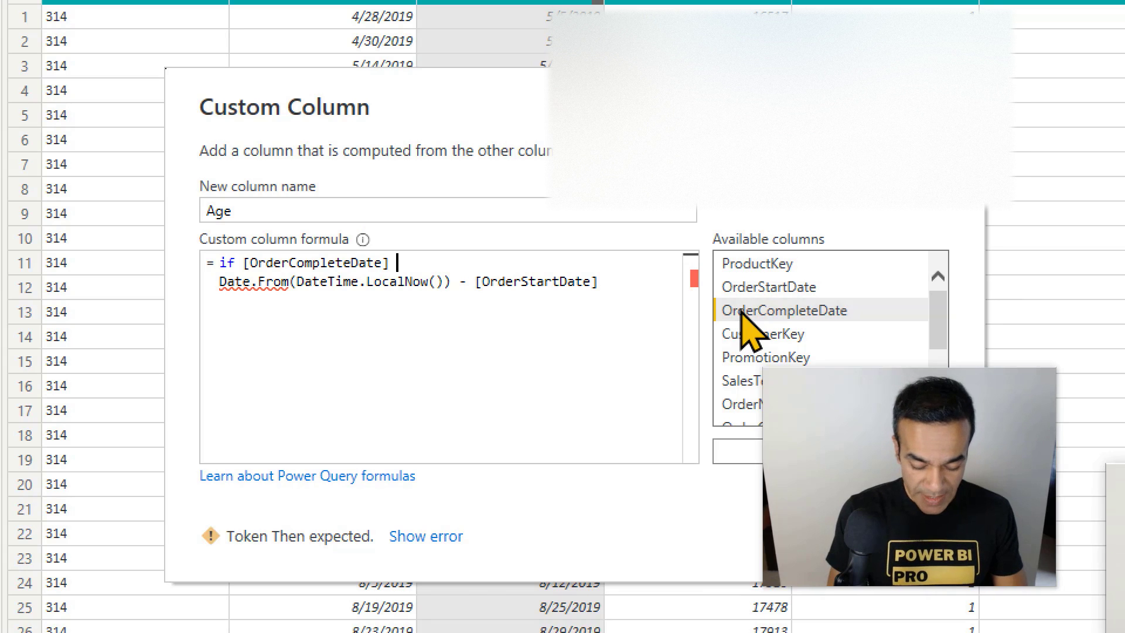
{"action": "type", "text": "= nu"}
{"action": "key", "text": "BackSpace"}
{"action": "key", "text": "BackSpace"}
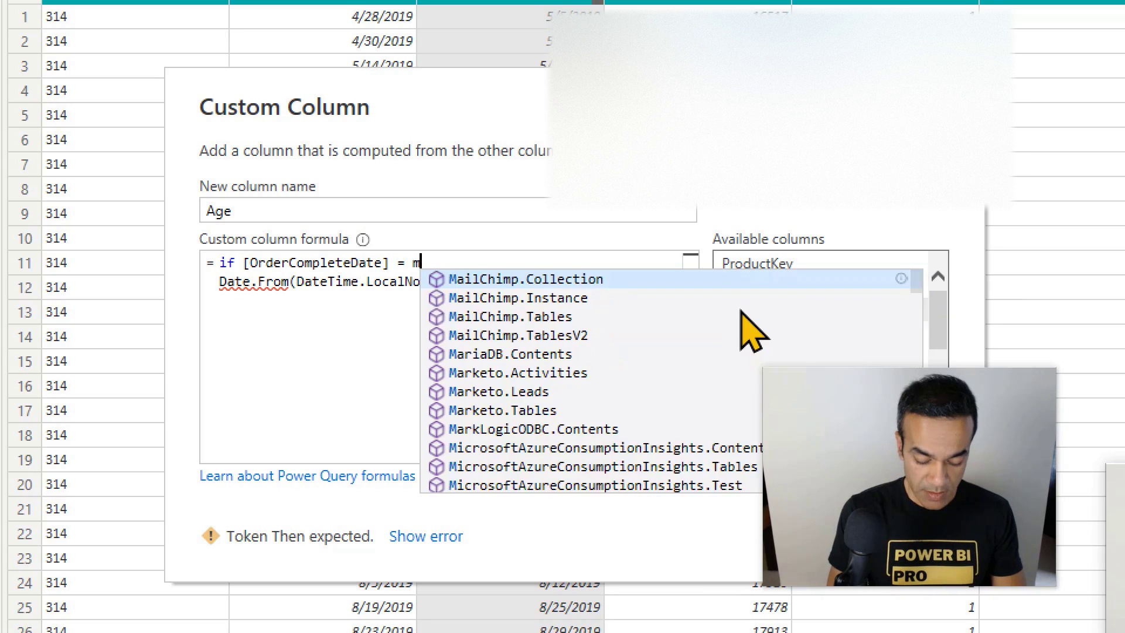
{"action": "type", "text": "null"}
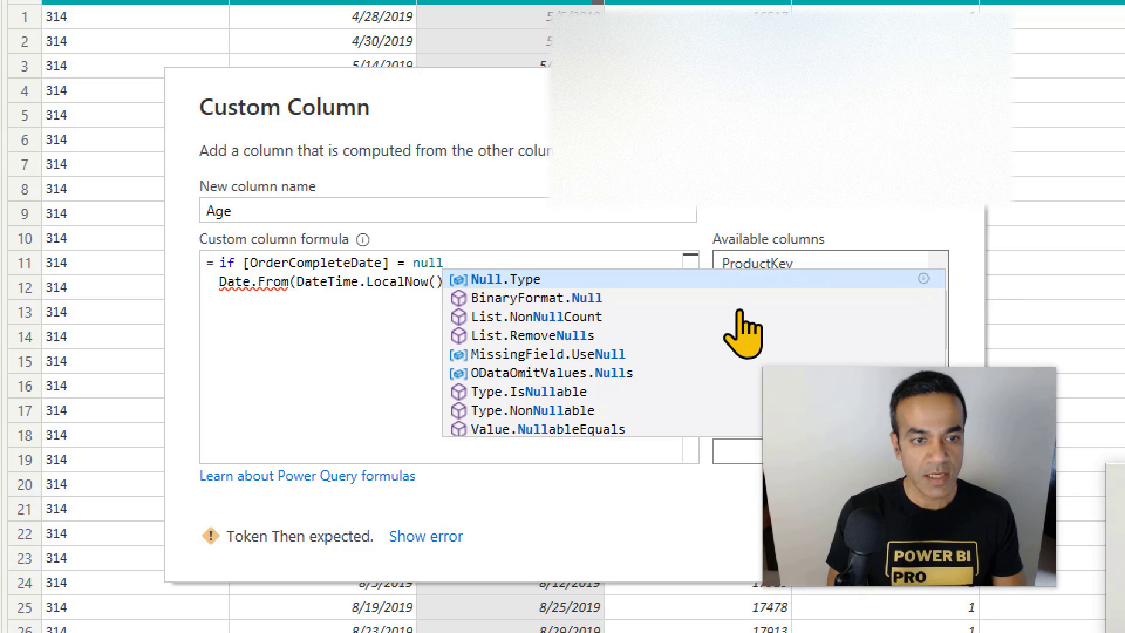
{"action": "key", "text": "Escape"}
Step: Add then before the date calculation and an else null branch, fixing the typos
{"action": "key", "text": "Down"}
{"action": "key", "text": "Home"}
{"action": "type", "text": "thjen"}
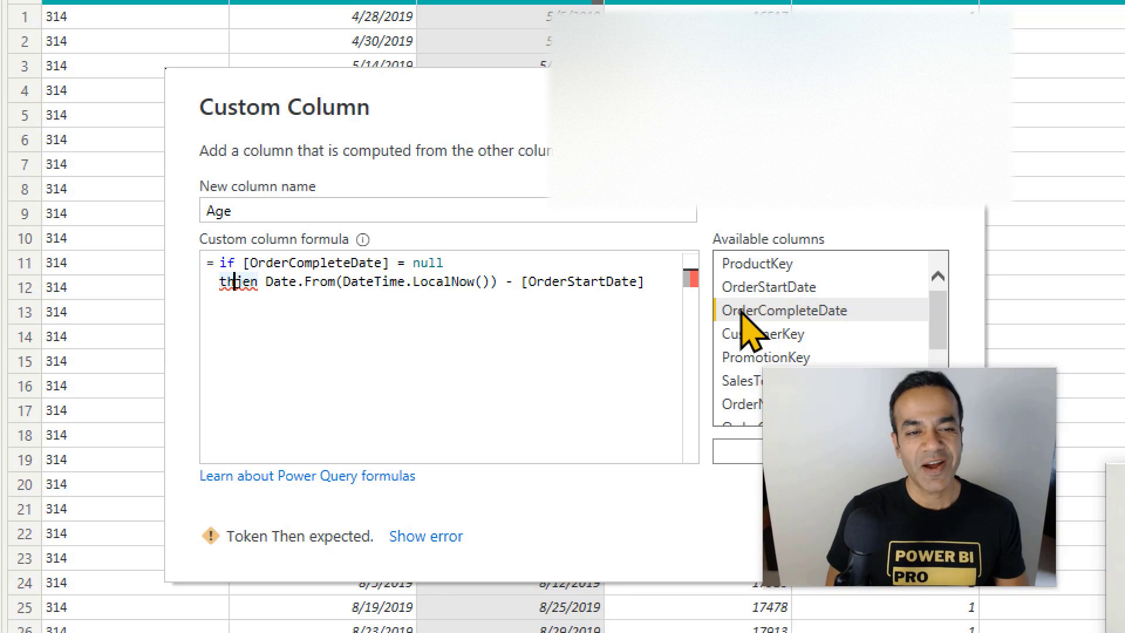
{"action": "key", "text": "Delete"}
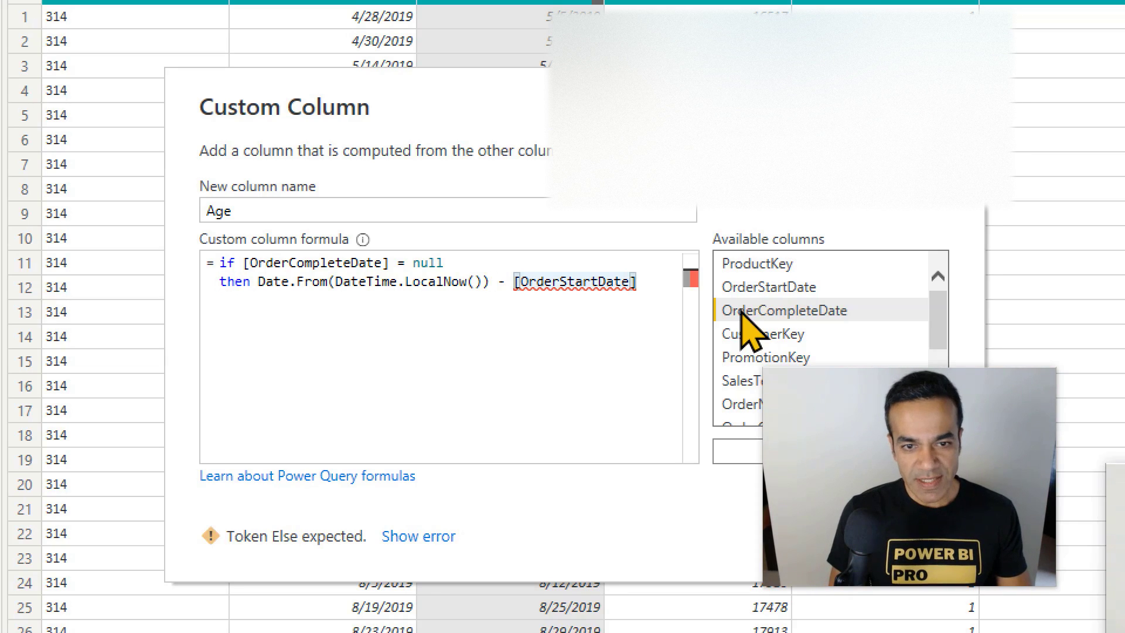
{"action": "key", "text": "Return"}
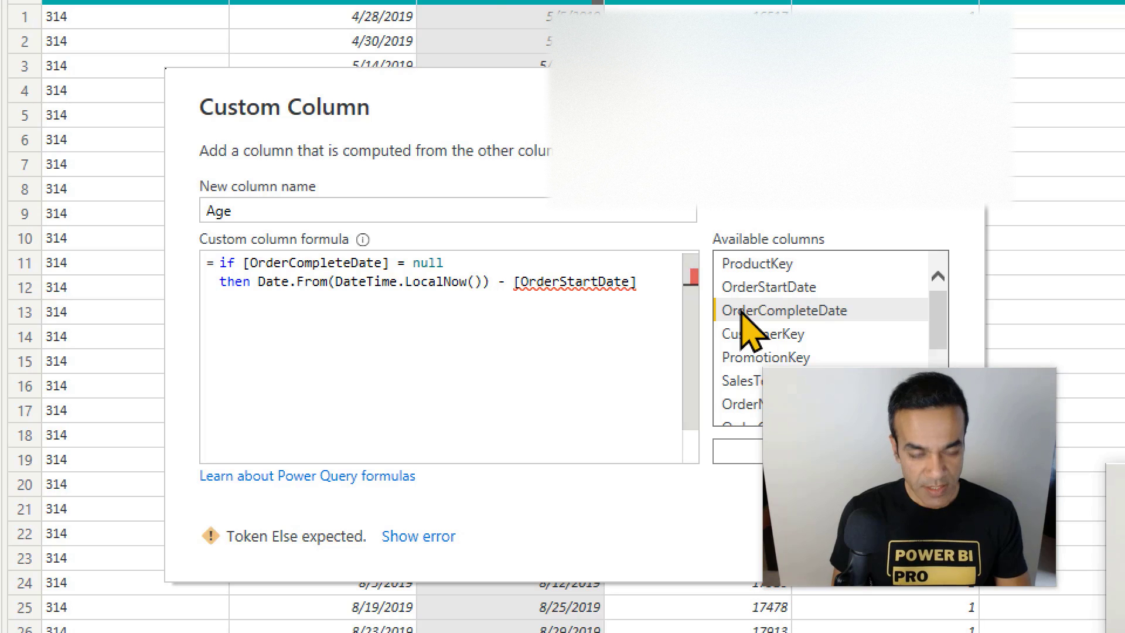
{"action": "type", "text": "ese null"}
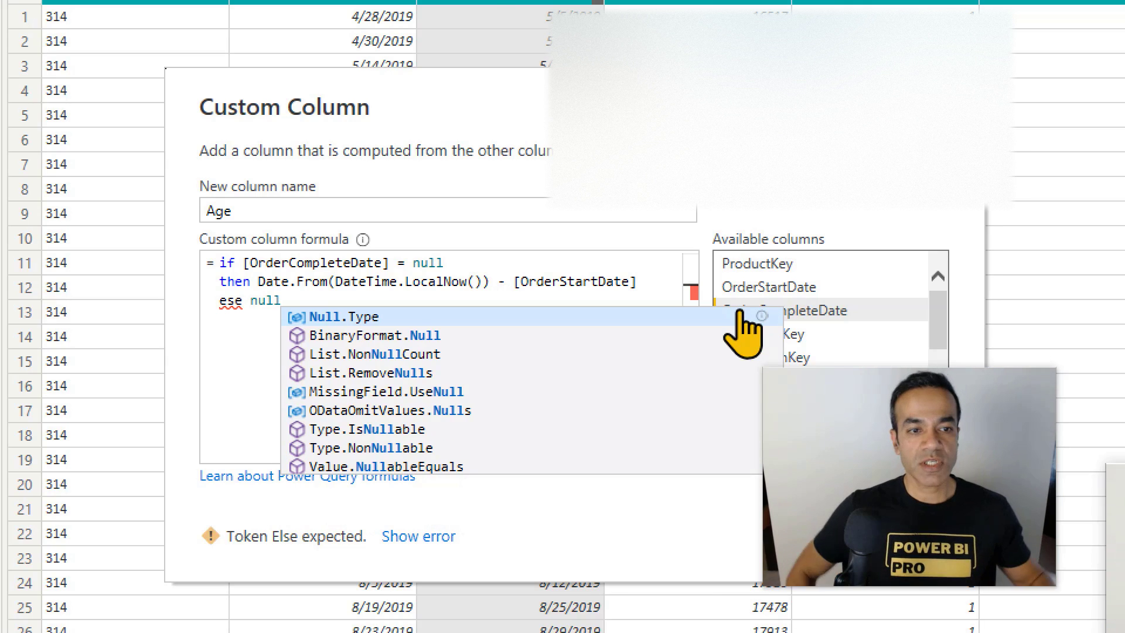
{"action": "key", "text": "Home"}
{"action": "type", "text": "l"}
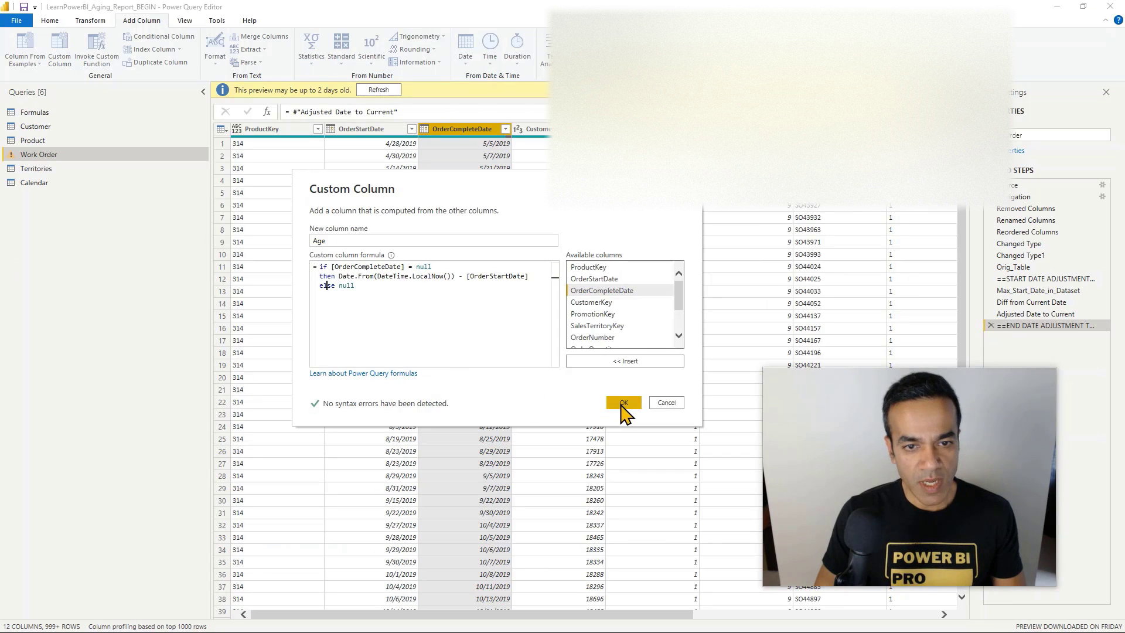
Step: Create the Age custom column and inspect its values, including null entries
{"action": "left_click", "coordinate": [624, 403]}
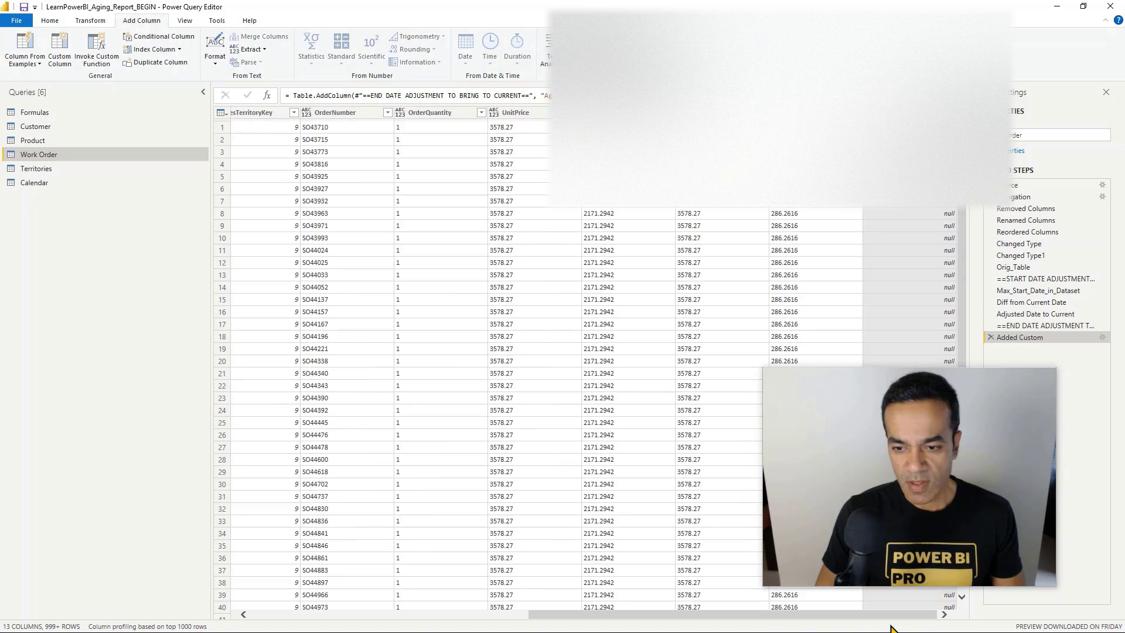
{"action": "left_click", "coordinate": [943, 225]}
{"action": "scroll", "coordinate": [926, 293], "scroll_direction": "down", "scroll_amount": 15}
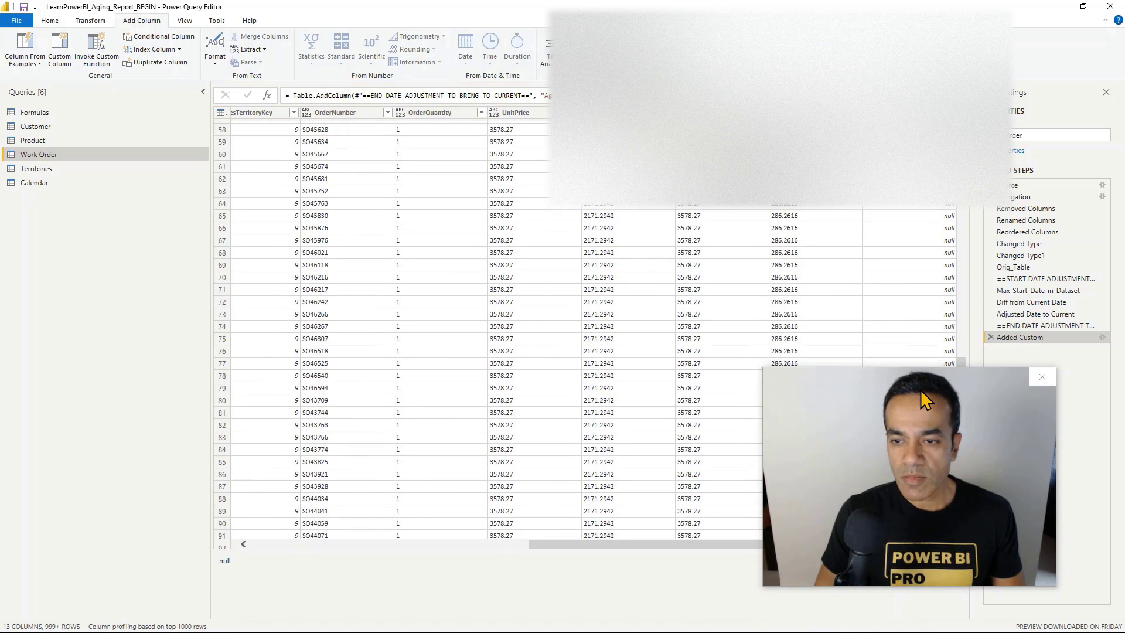
{"action": "left_click_drag", "start_coordinate": [925, 398], "coordinate": [978, 318]}
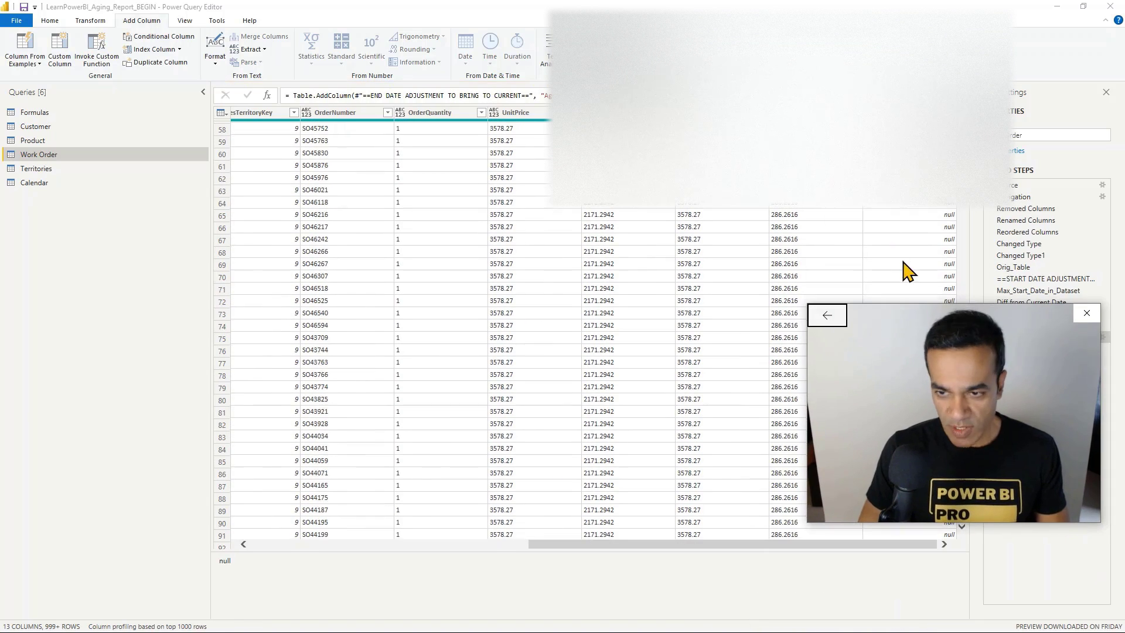
{"action": "scroll", "coordinate": [908, 278], "scroll_direction": "down", "scroll_amount": 13}
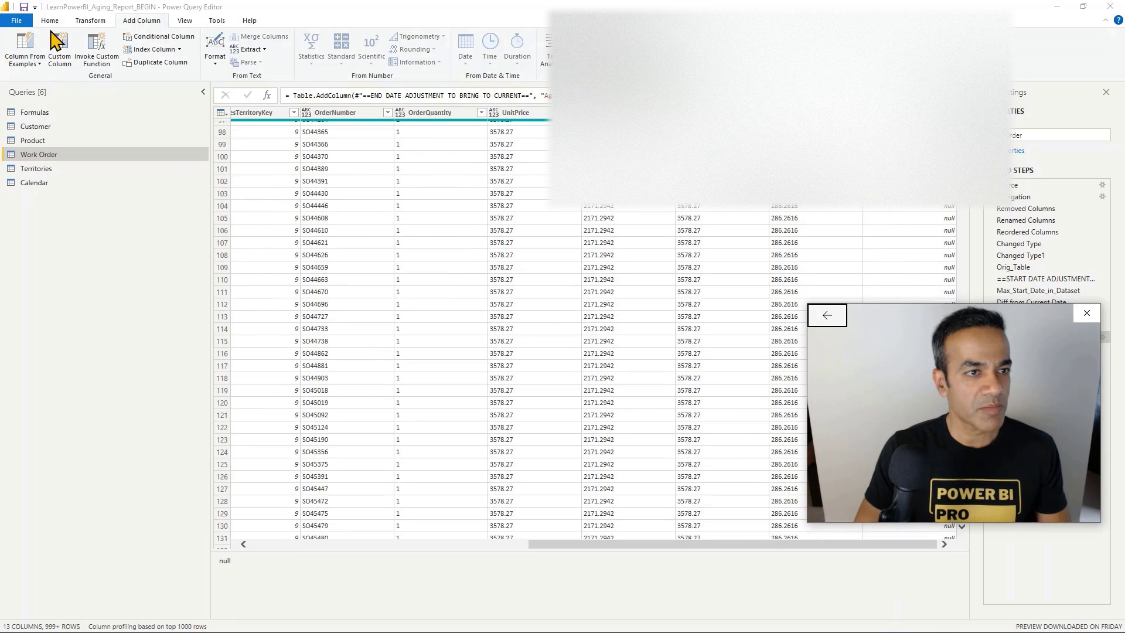
Step: Apply the query changes and expand the Fields pane listing Formulas, Calendar and Work Order
{"action": "left_click", "coordinate": [50, 21]}
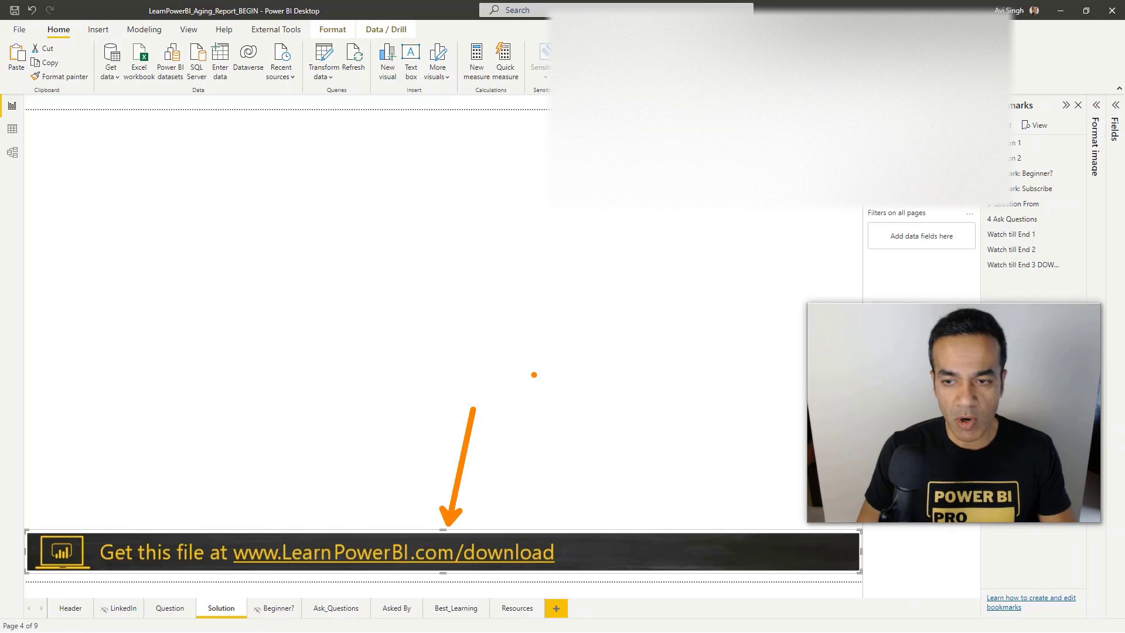
{"action": "left_click", "coordinate": [658, 282]}
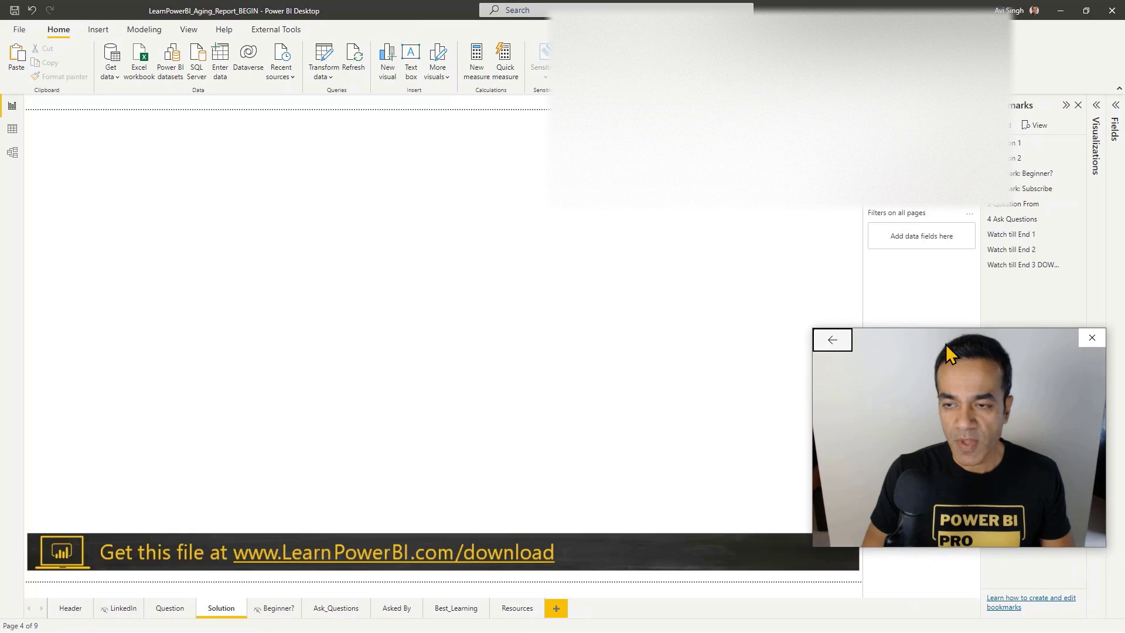
{"action": "left_click", "coordinate": [1114, 126]}
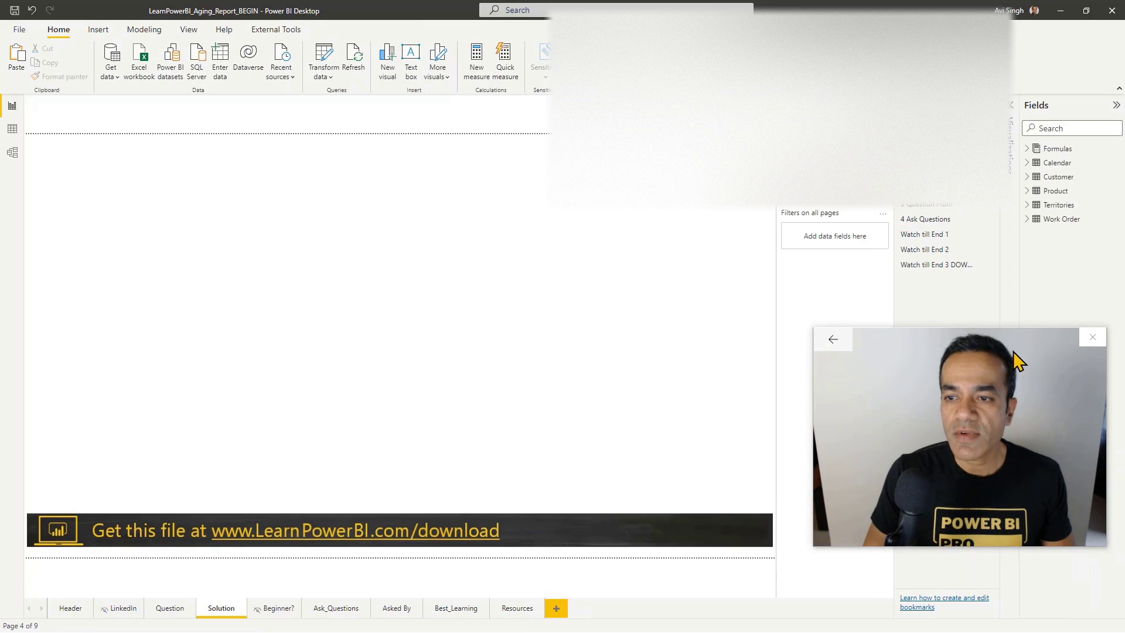
Step: Add the Work Order Age field to the Solution page as a table visual
{"action": "left_click", "coordinate": [1030, 221]}
{"action": "left_click_drag", "start_coordinate": [1004, 349], "coordinate": [1007, 395]}
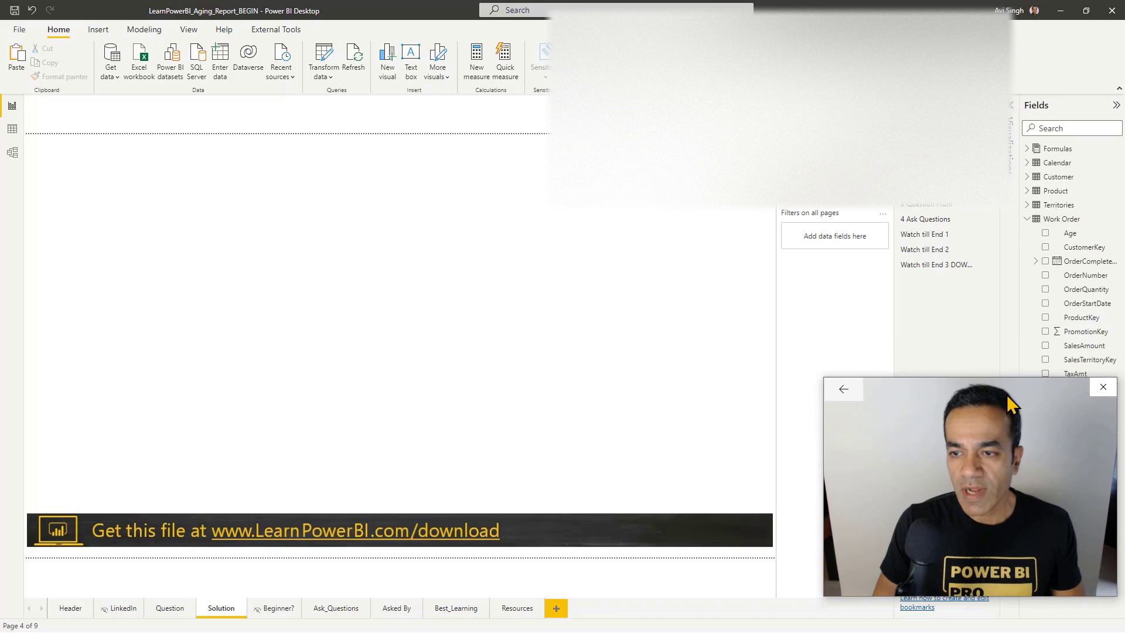
{"action": "left_click_drag", "start_coordinate": [1067, 233], "coordinate": [709, 266]}
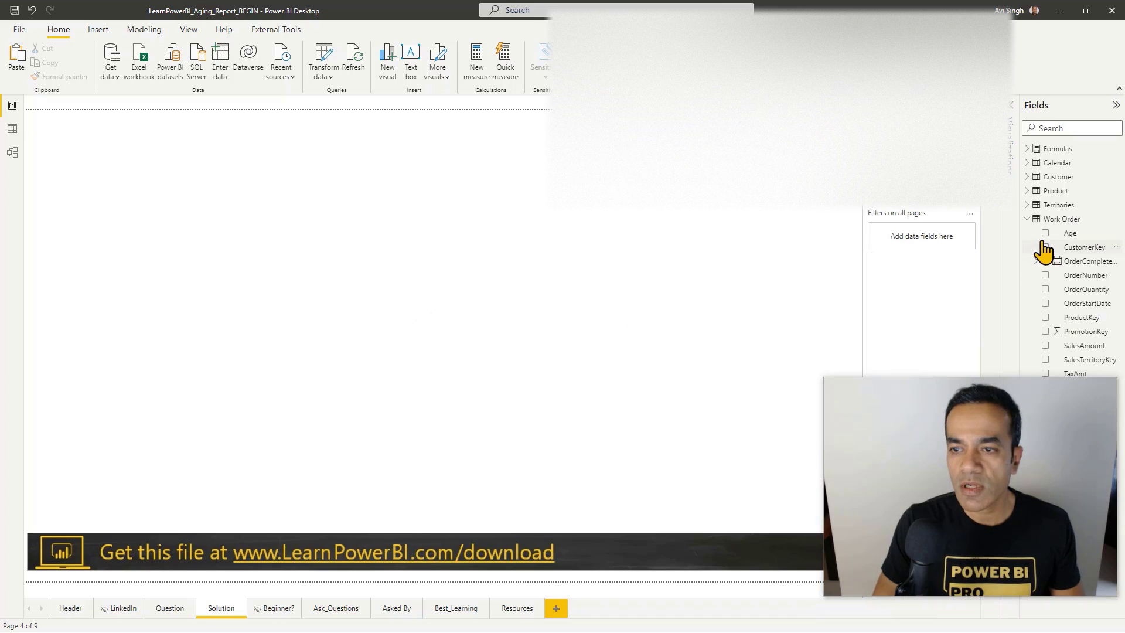
{"action": "left_click_drag", "start_coordinate": [1068, 234], "coordinate": [542, 271]}
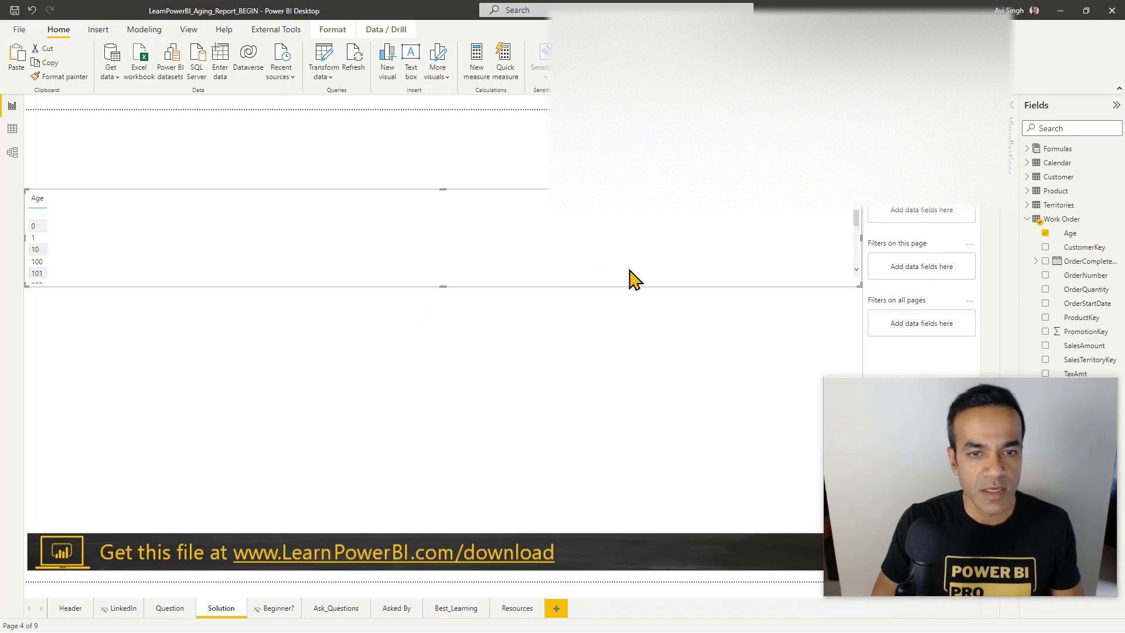
Step: Set the Age table's global font size to 13, make it taller, and return to Power Query
{"action": "left_click", "coordinate": [1012, 113]}
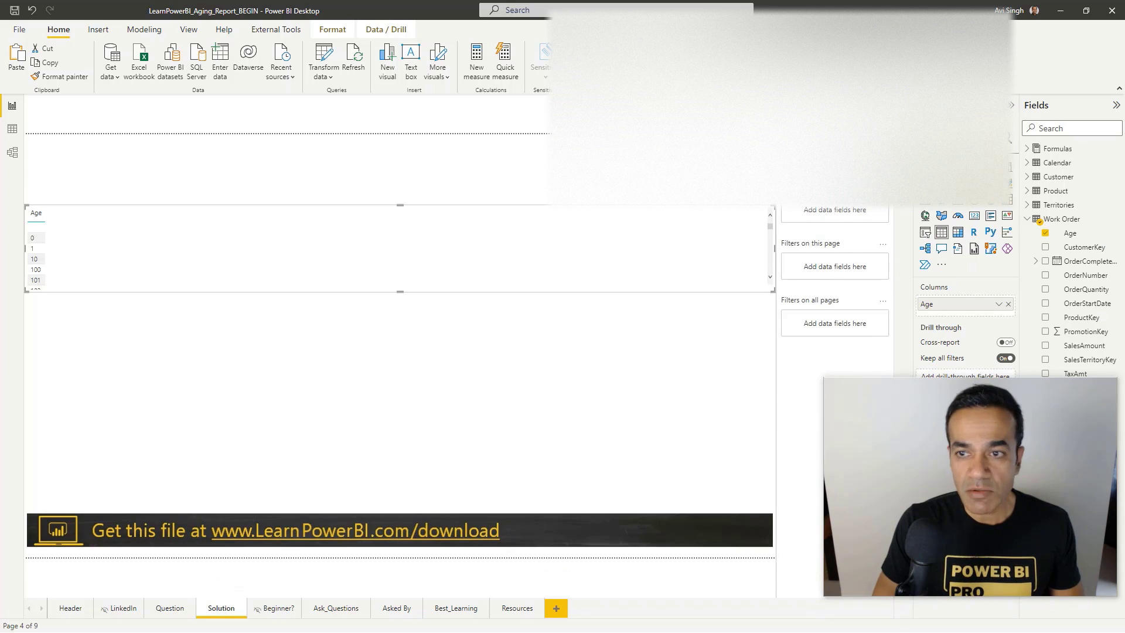
{"action": "left_click", "coordinate": [943, 142]}
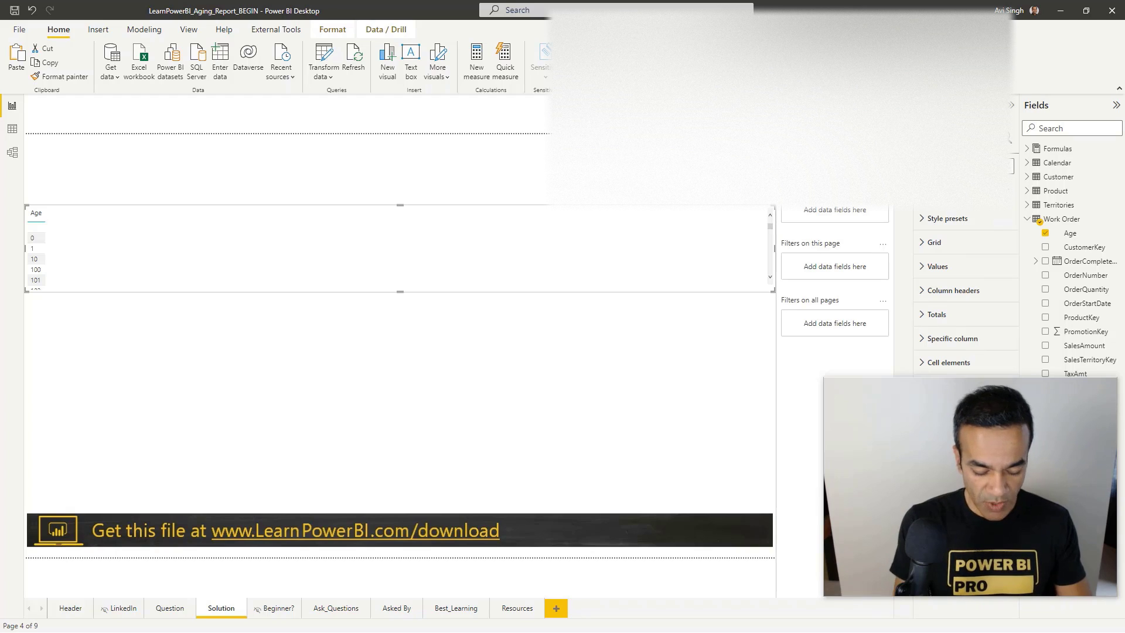
{"action": "type", "text": "size"}
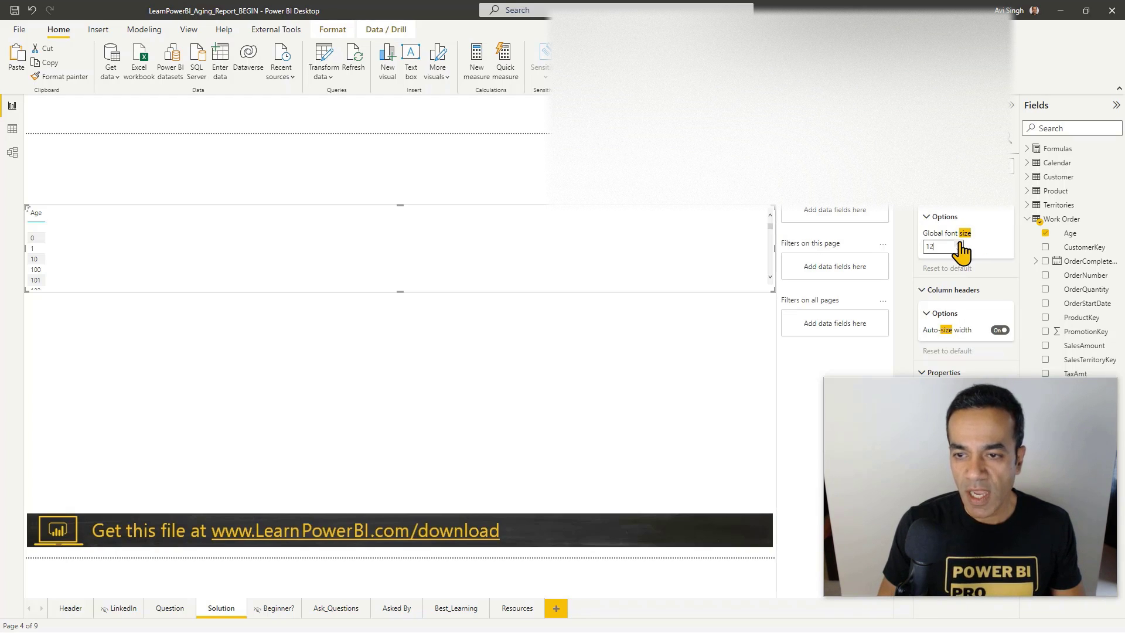
{"action": "left_click", "coordinate": [960, 243]}
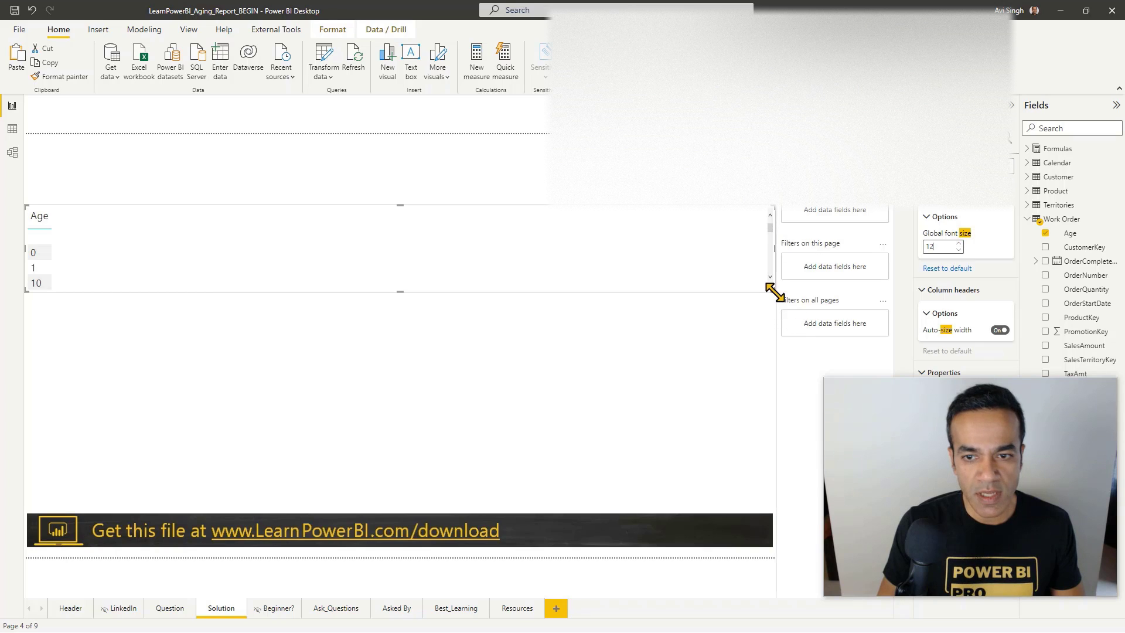
{"action": "left_click_drag", "start_coordinate": [773, 290], "coordinate": [779, 472]}
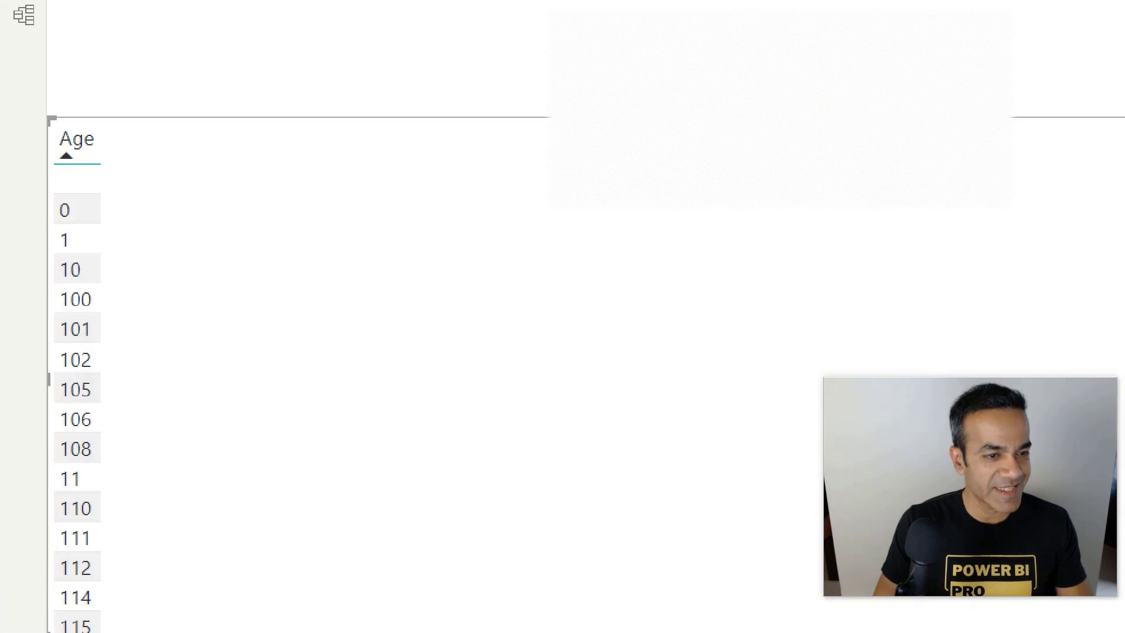
{"action": "left_click", "coordinate": [34, 298]}
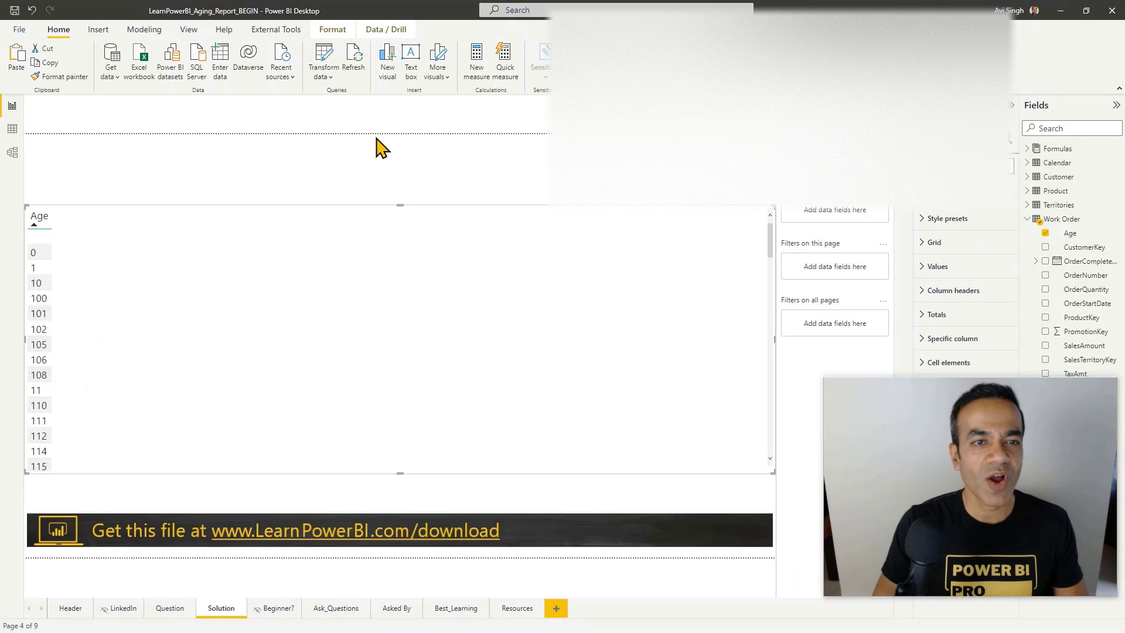
{"action": "left_click", "coordinate": [329, 66]}
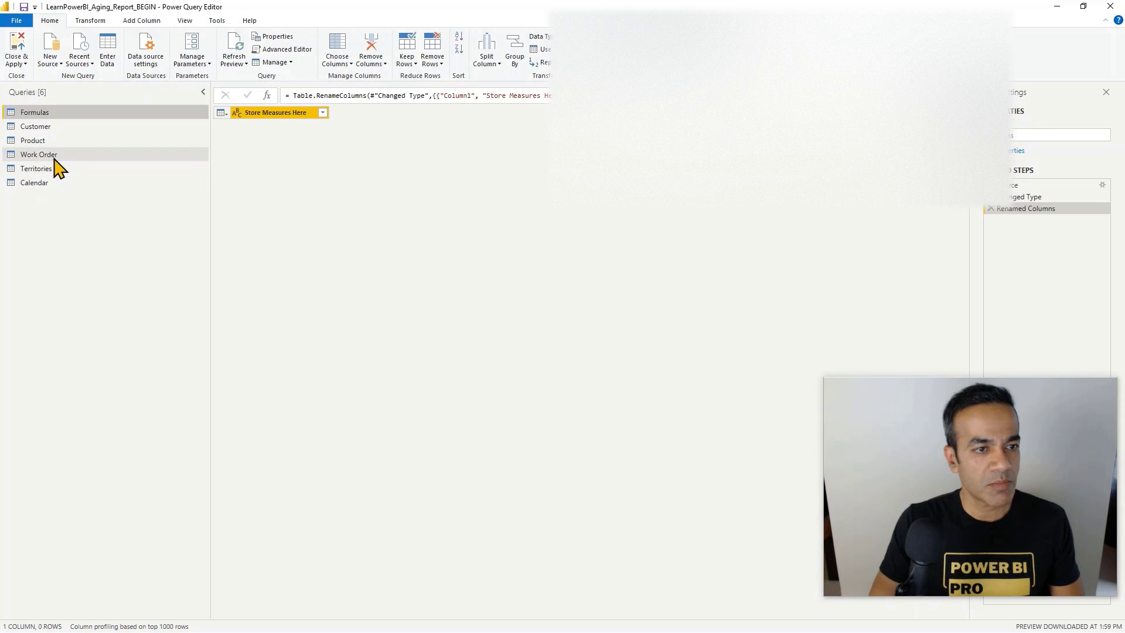
Step: Change the Work Order query's Age column data type to Whole Number
{"action": "left_click", "coordinate": [53, 155]}
{"action": "left_click", "coordinate": [716, 616]}
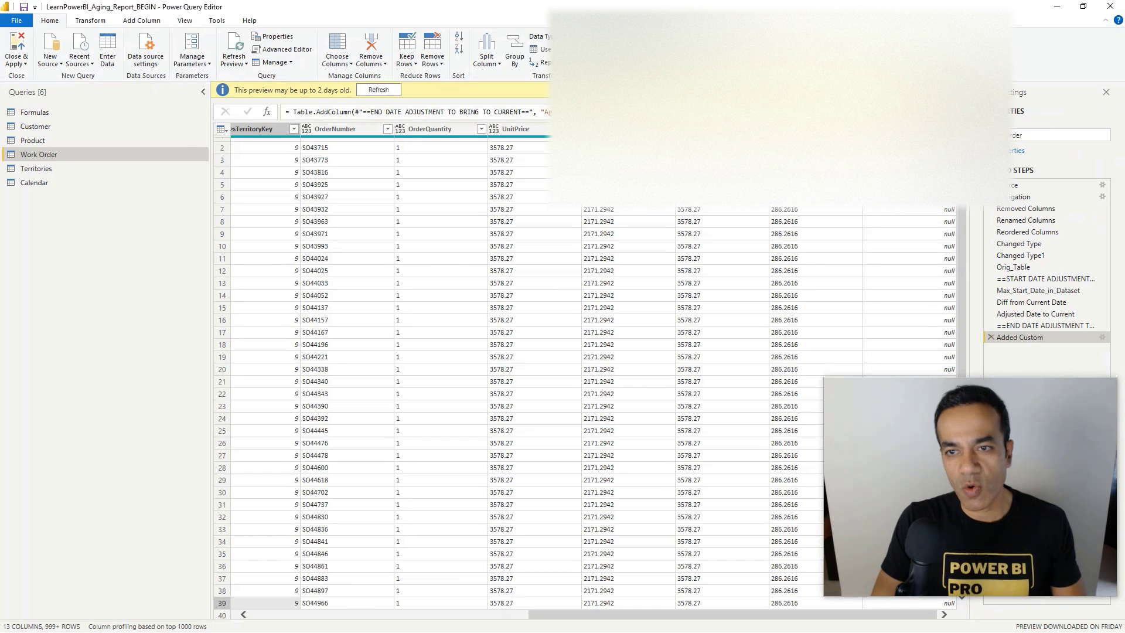
{"action": "left_click", "coordinate": [870, 129]}
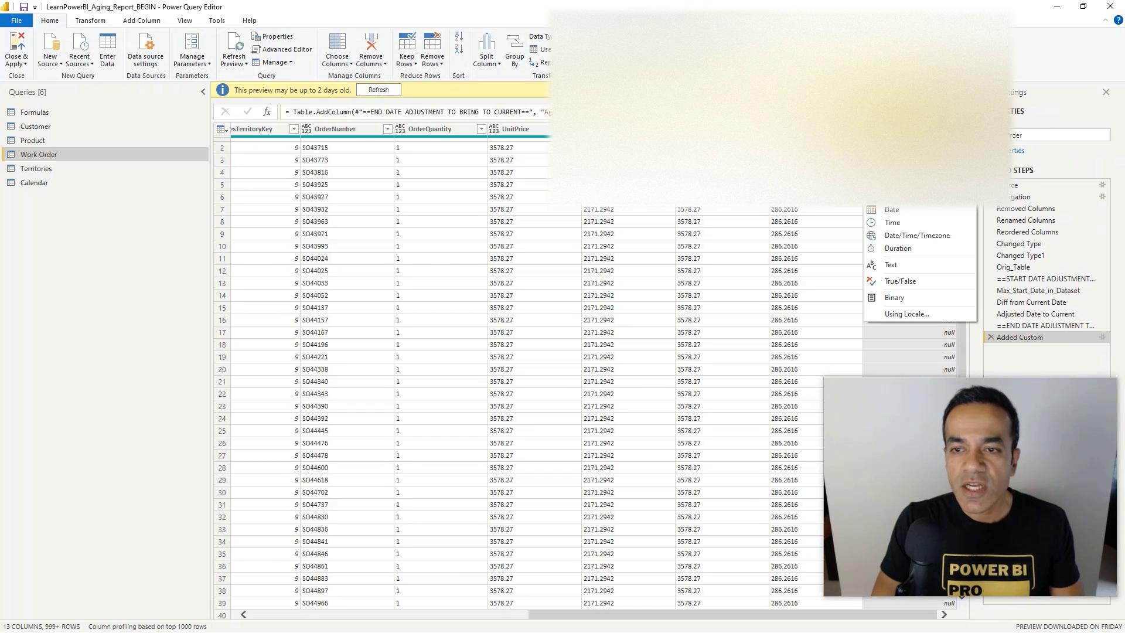
{"action": "left_click", "coordinate": [897, 168]}
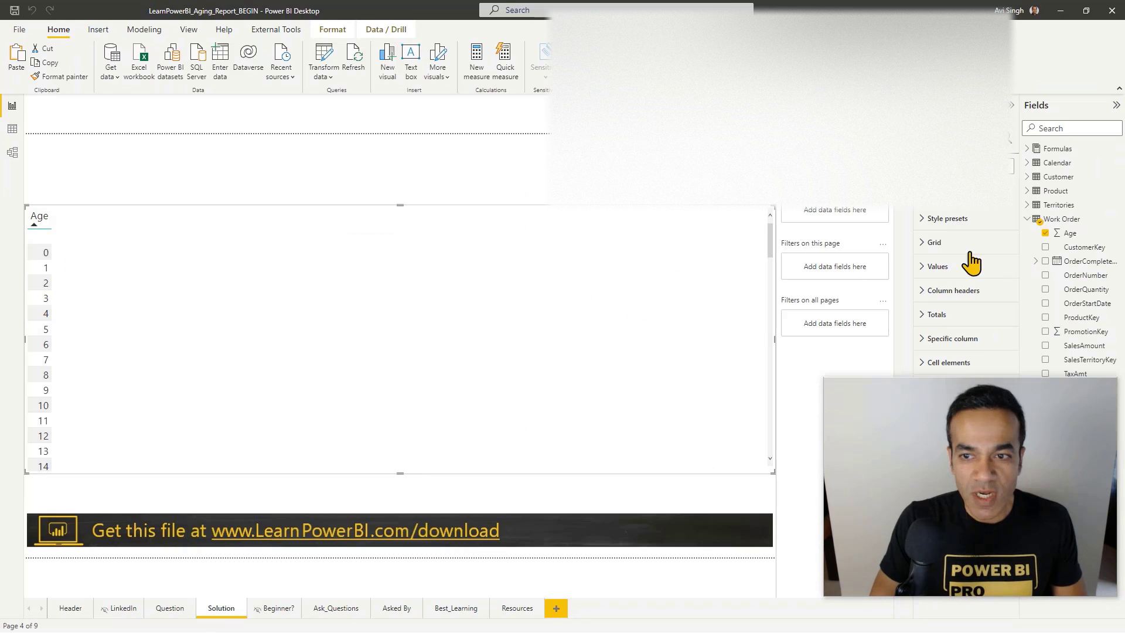
Step: Add the Order Count measure to the Age table, check its COUNTROWS formula, and reopen Power Query
{"action": "left_click", "coordinate": [1027, 150]}
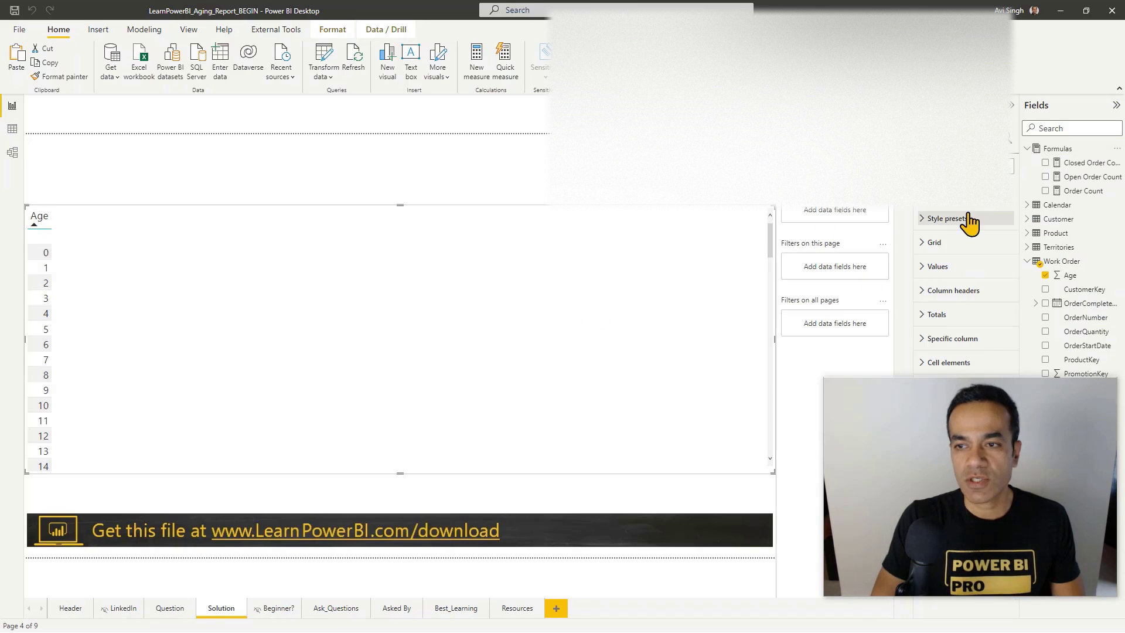
{"action": "left_click_drag", "start_coordinate": [1077, 193], "coordinate": [835, 232]}
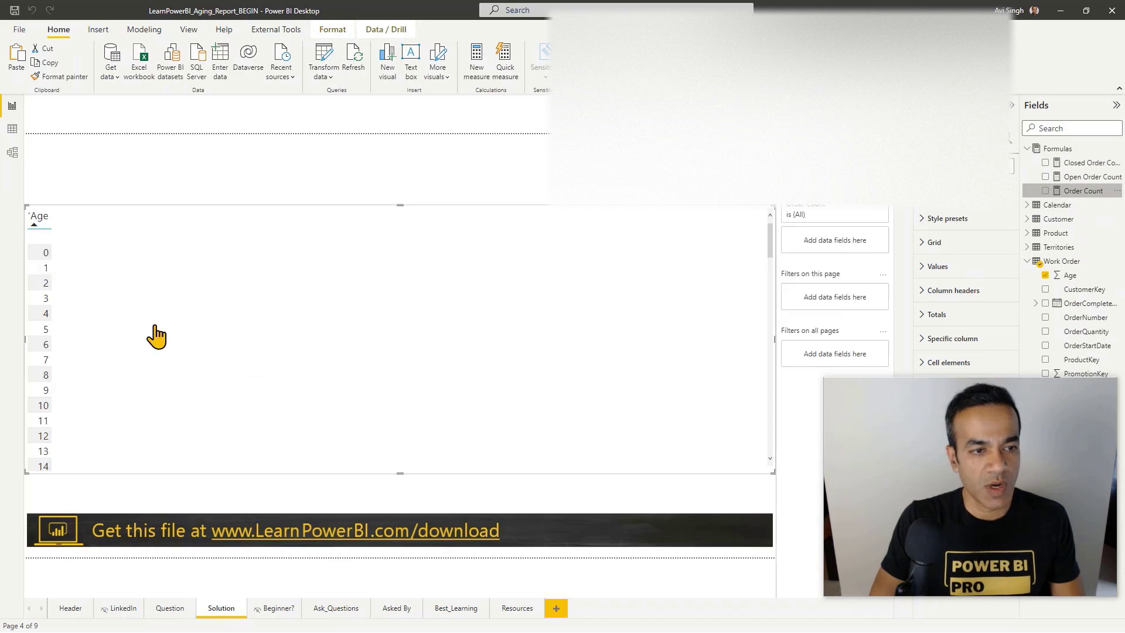
{"action": "left_click", "coordinate": [1078, 190]}
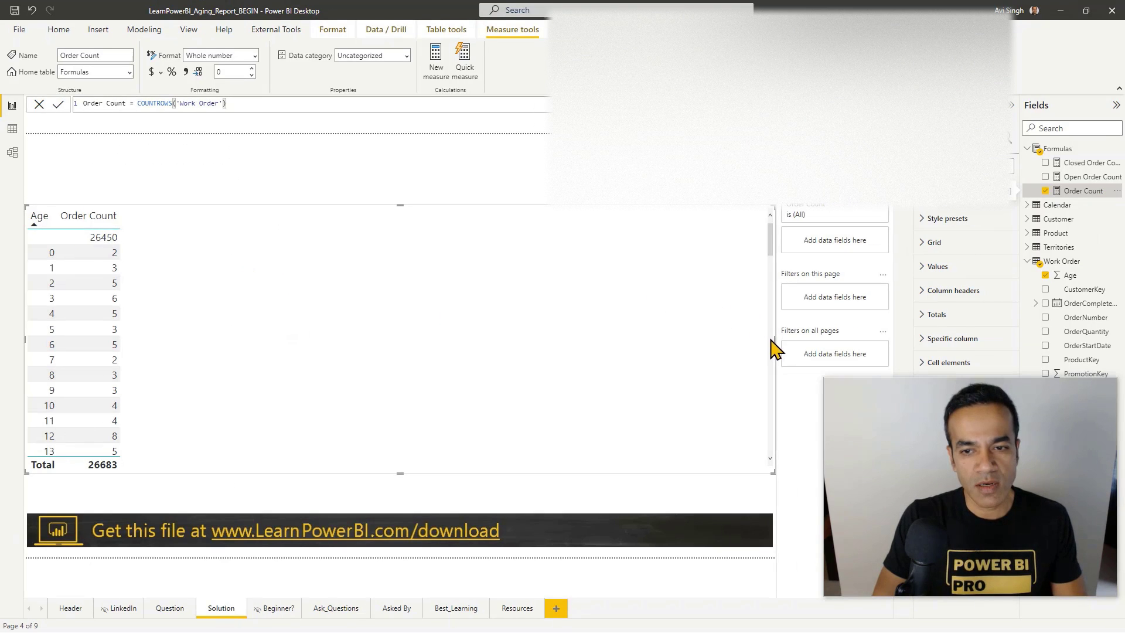
{"action": "mouse_move", "coordinate": [774, 341]}
{"action": "left_mouse_down"}
{"action": "mouse_move", "coordinate": [281, 347]}
{"action": "mouse_move", "coordinate": [788, 354]}
{"action": "left_mouse_up"}
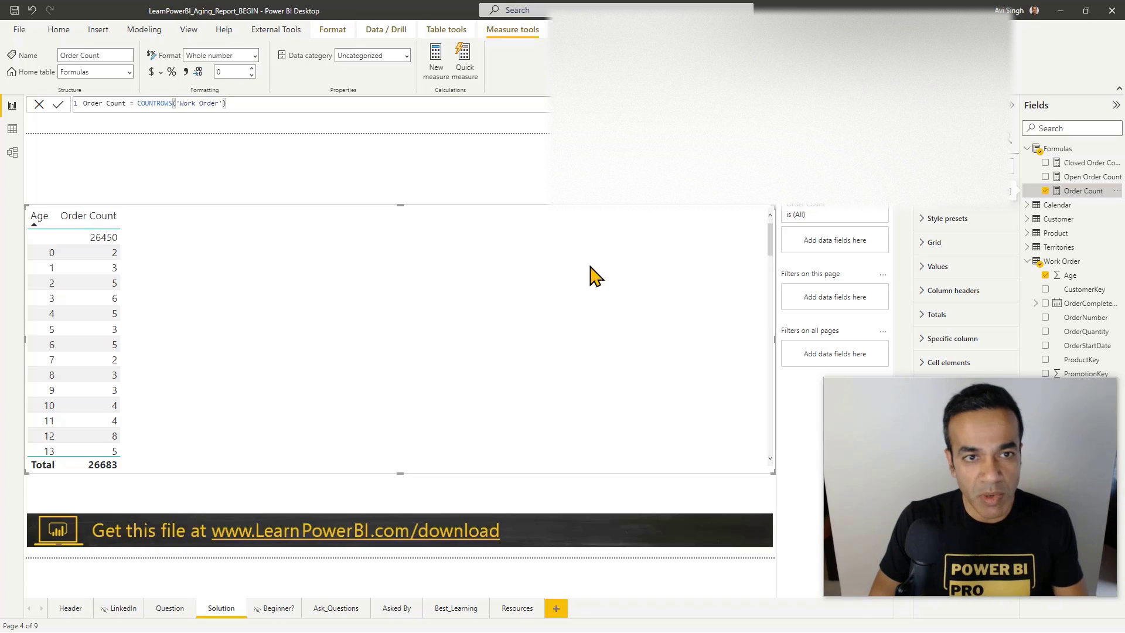
{"action": "left_click", "coordinate": [61, 31]}
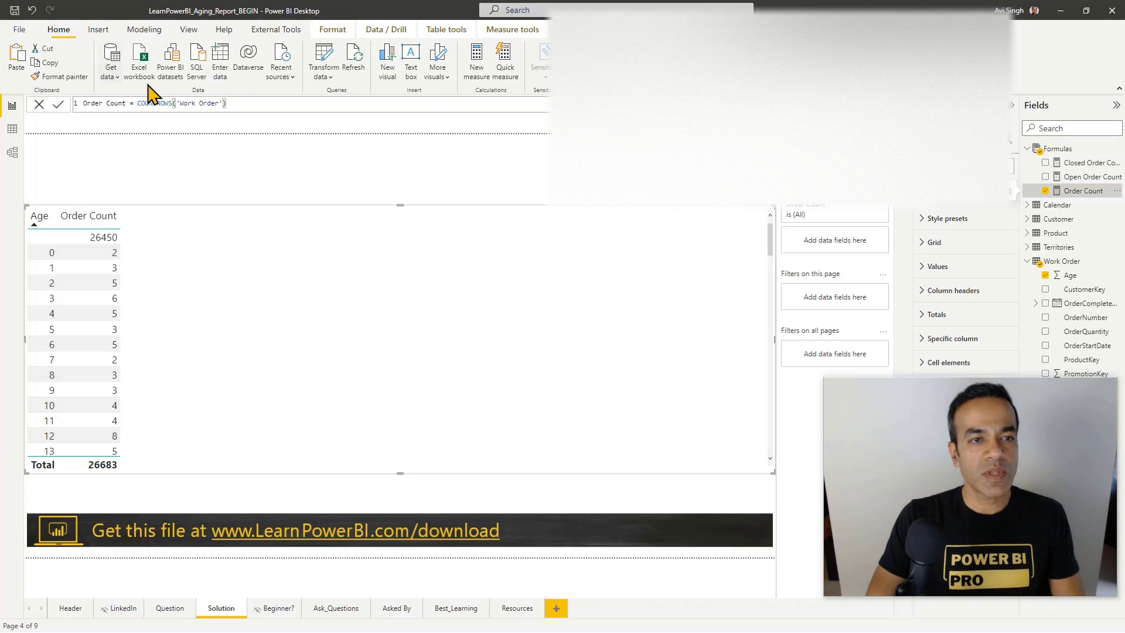
{"action": "left_click", "coordinate": [327, 64]}
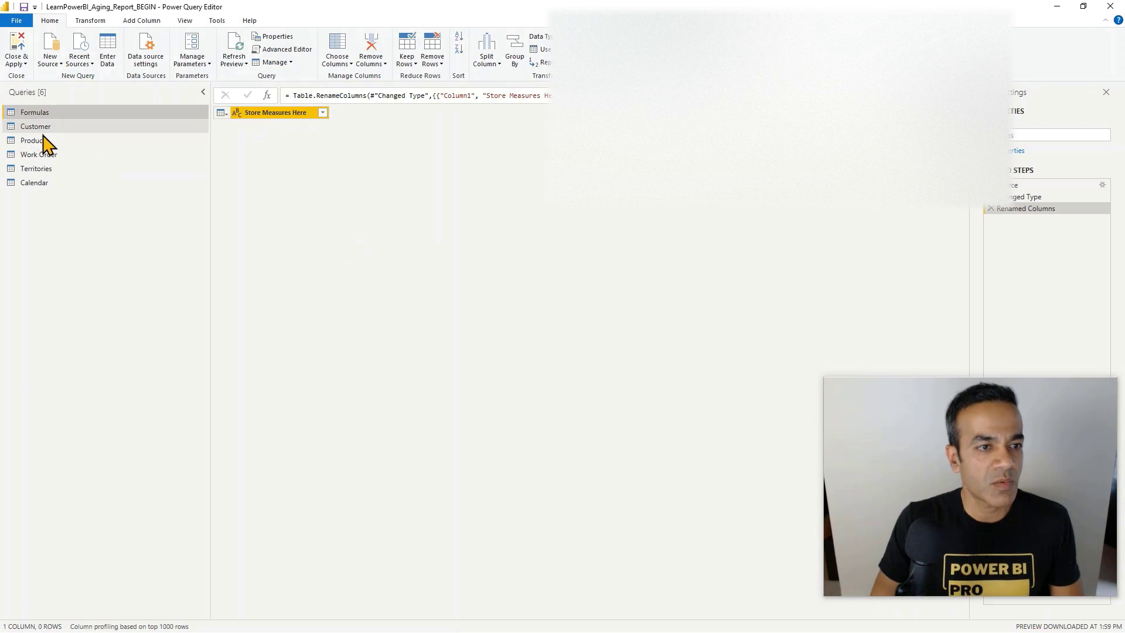
Step: Start a custom column named 'Work Order Status' on the Work Order query
{"action": "left_click", "coordinate": [39, 154]}
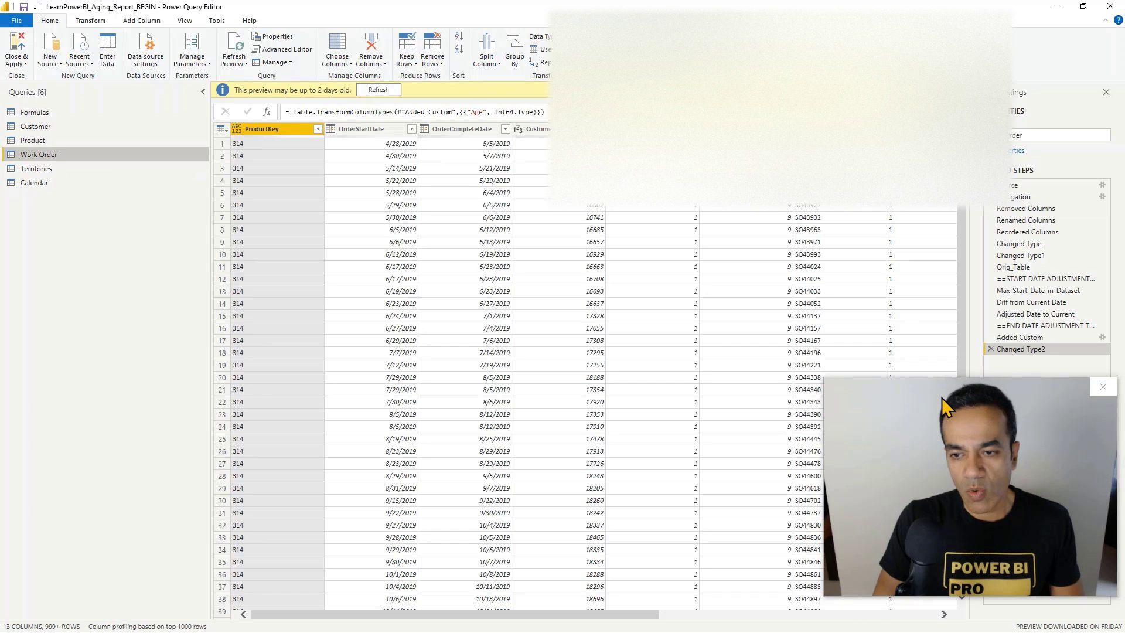
{"action": "left_click", "coordinate": [903, 615]}
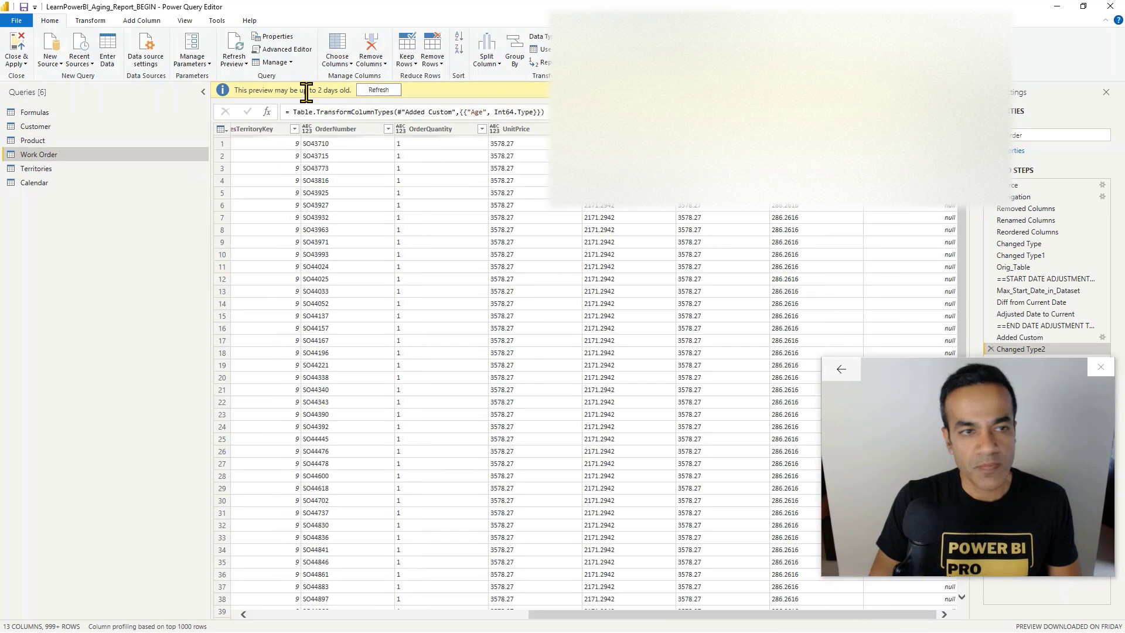
{"action": "left_click", "coordinate": [141, 21]}
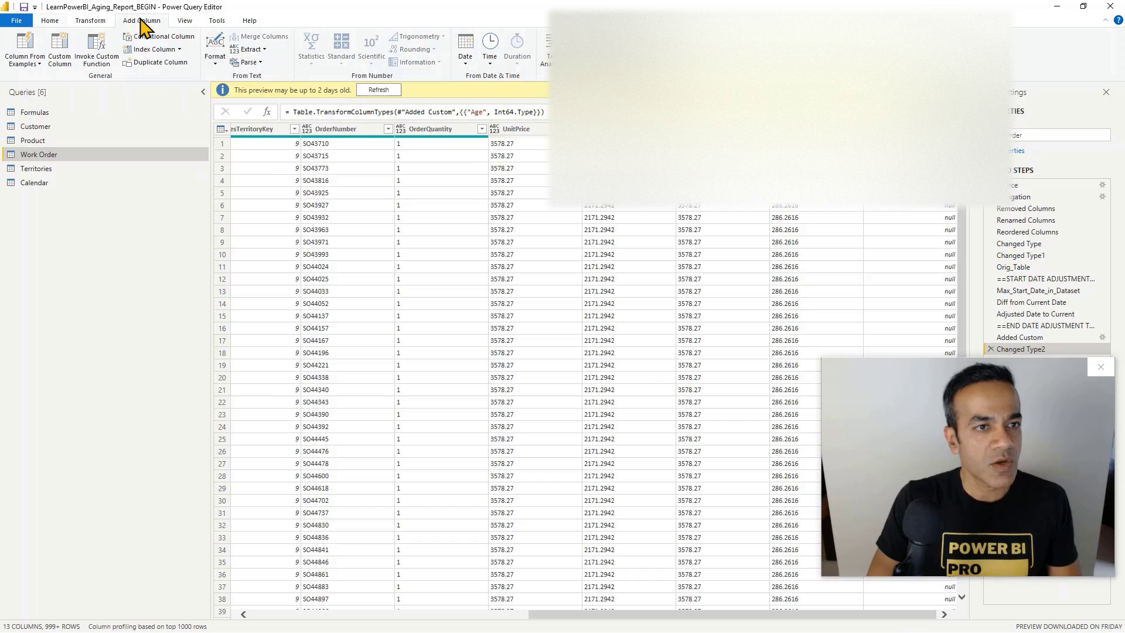
{"action": "left_click", "coordinate": [60, 57]}
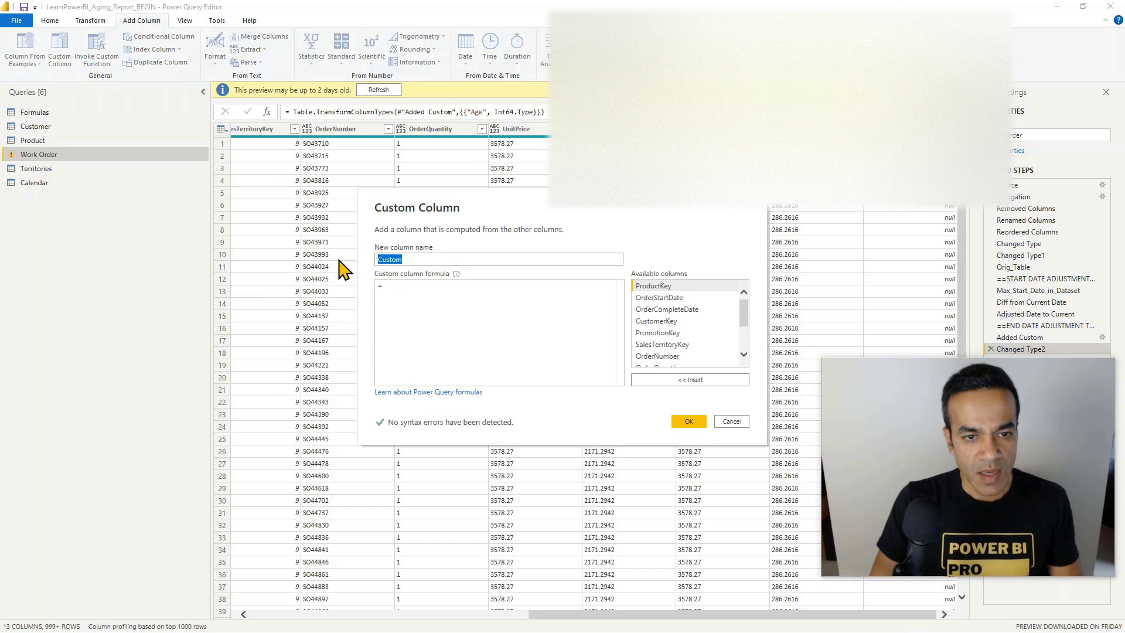
{"action": "type", "text": "Work Order Status"}
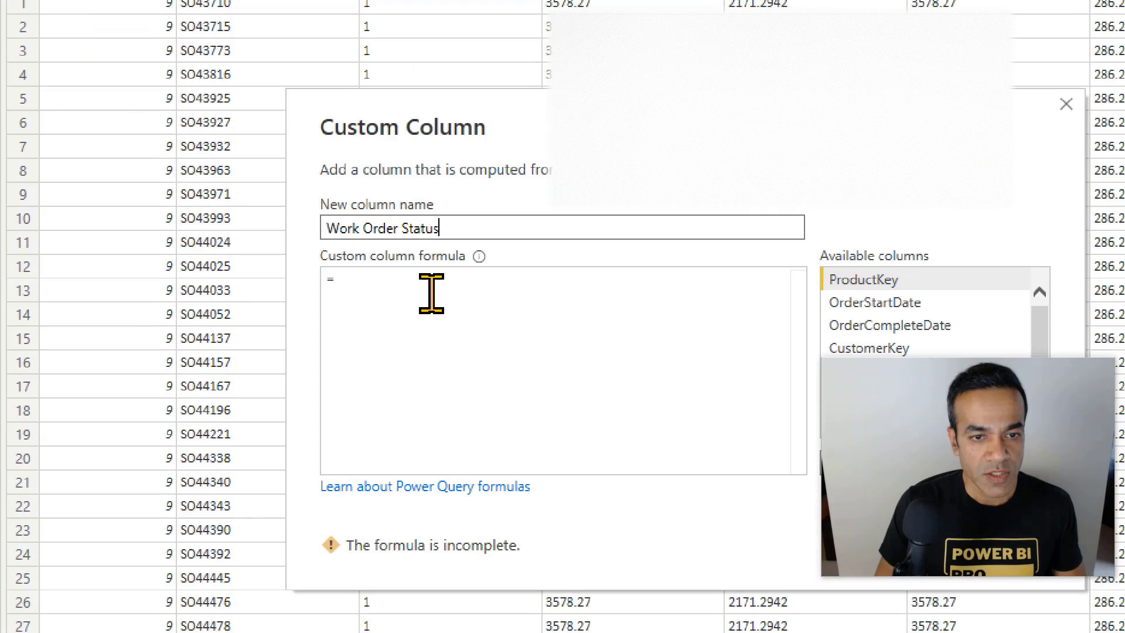
Step: Enter the formula: if OrderCompleteDate = null then "Open" else "Closed", and confirm it
{"action": "left_click", "coordinate": [463, 293]}
{"action": "type", "text": "if"}
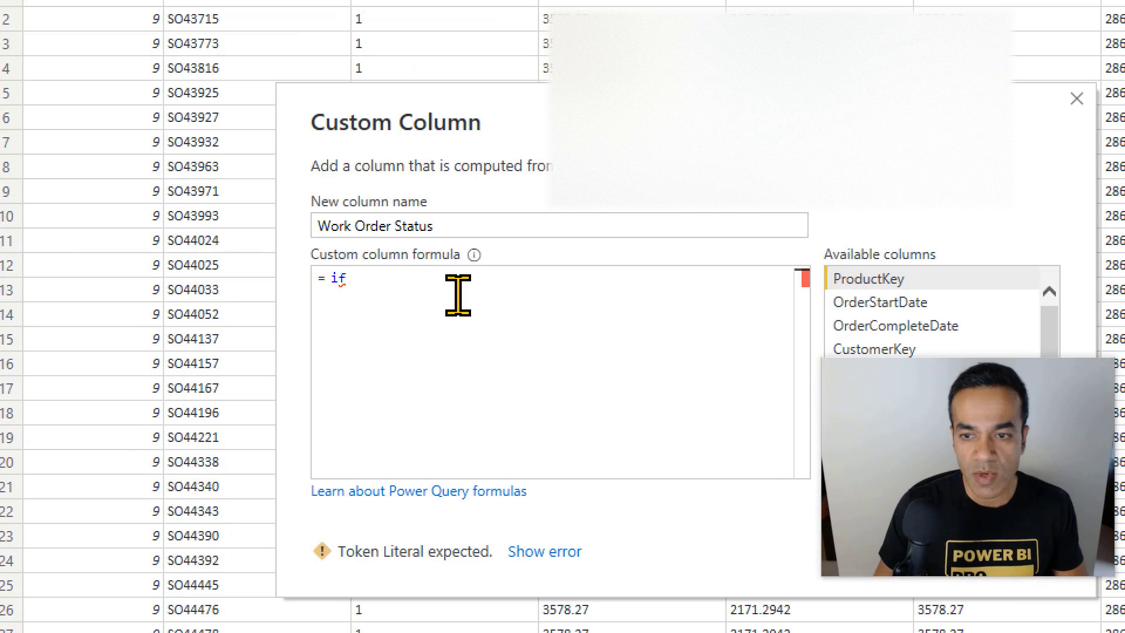
{"action": "double_click", "coordinate": [862, 335]}
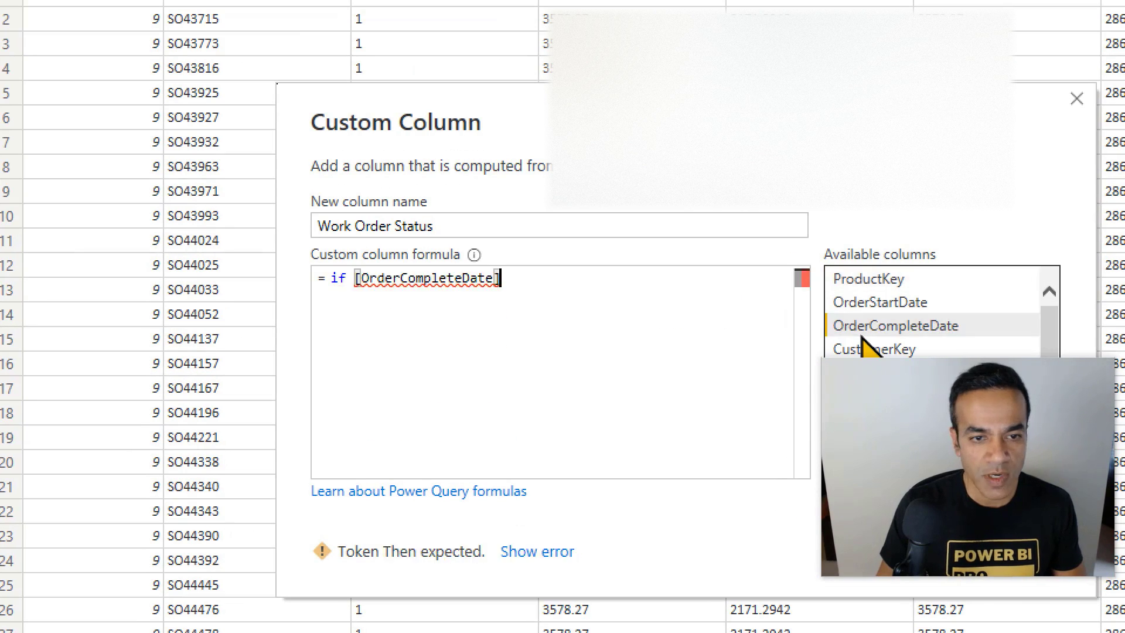
{"action": "type", "text": "= null"}
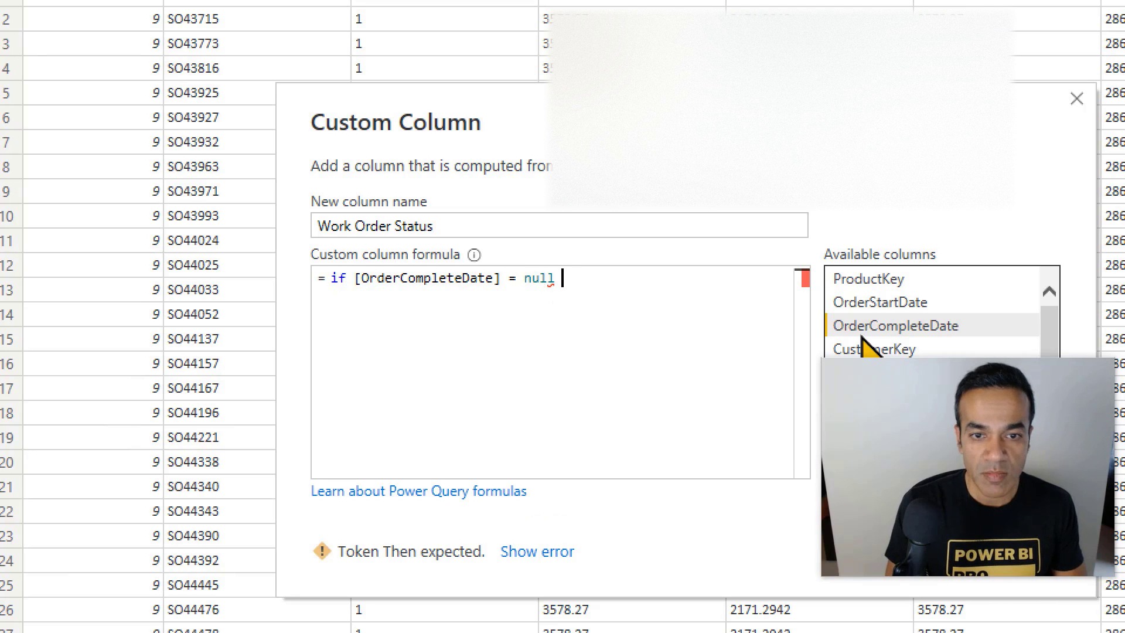
{"action": "key", "text": "Return"}
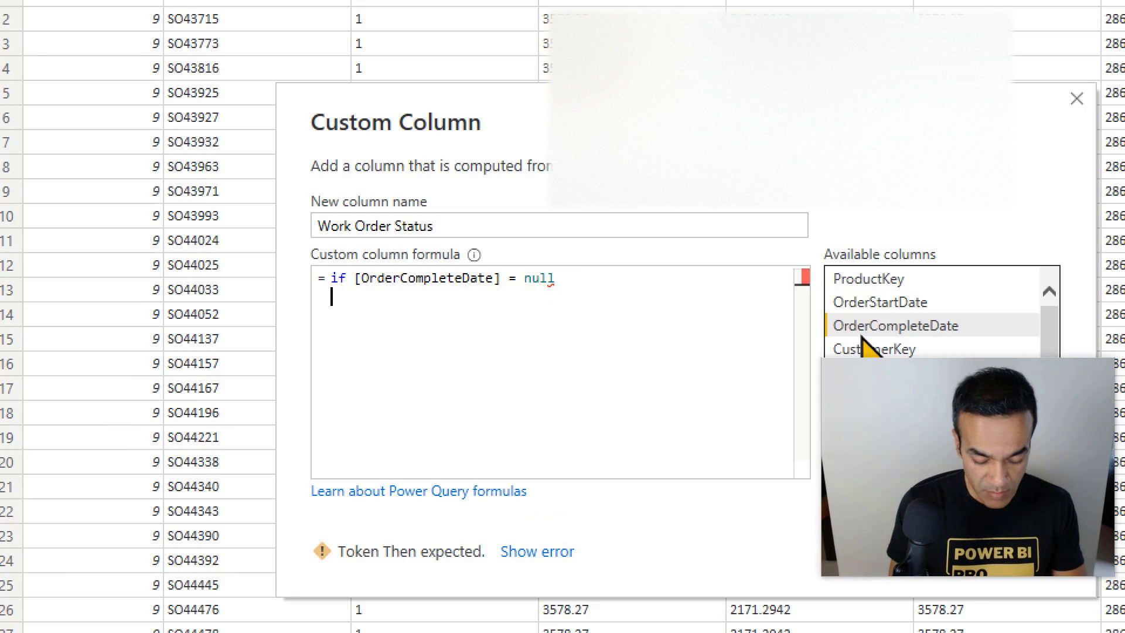
{"action": "type", "text": "then \"Open\""}
{"action": "key", "text": "Return"}
{"action": "type", "text": "else"}
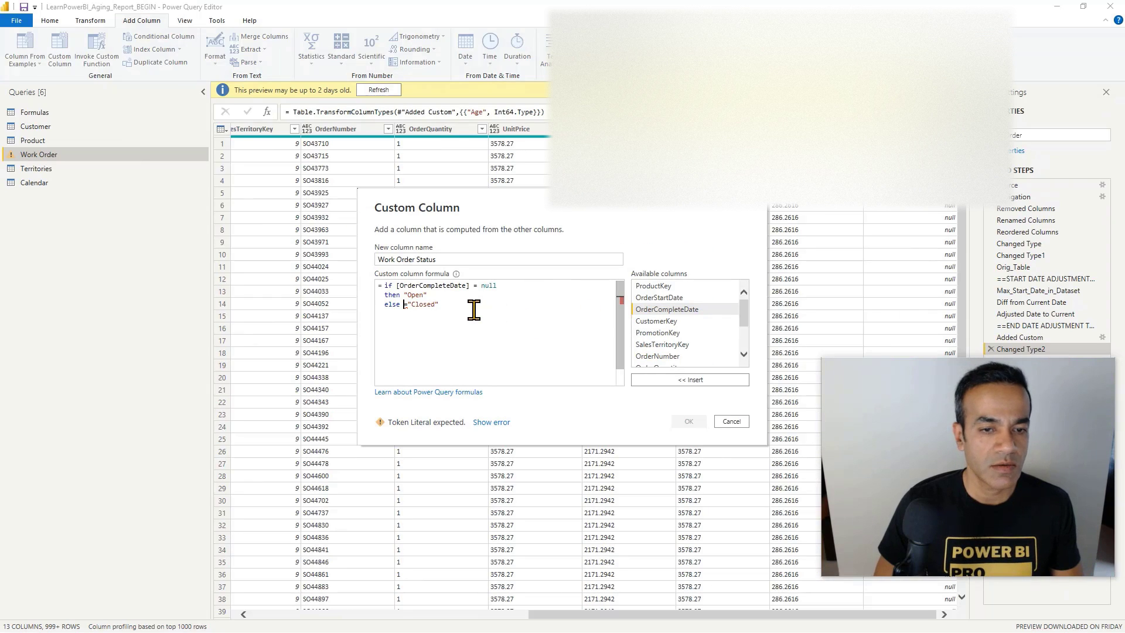
{"action": "left_click", "coordinate": [691, 422]}
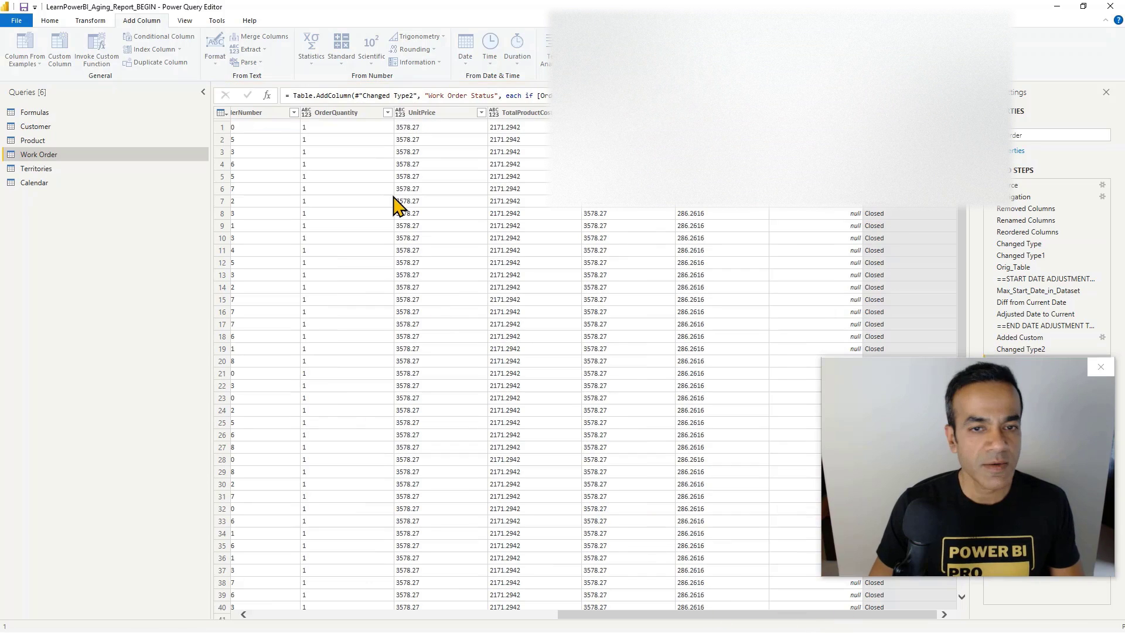
{"action": "left_click", "coordinate": [50, 20]}
Step: Apply the query changes and filter the page to Work Order Status = Open
{"action": "left_click", "coordinate": [25, 49]}
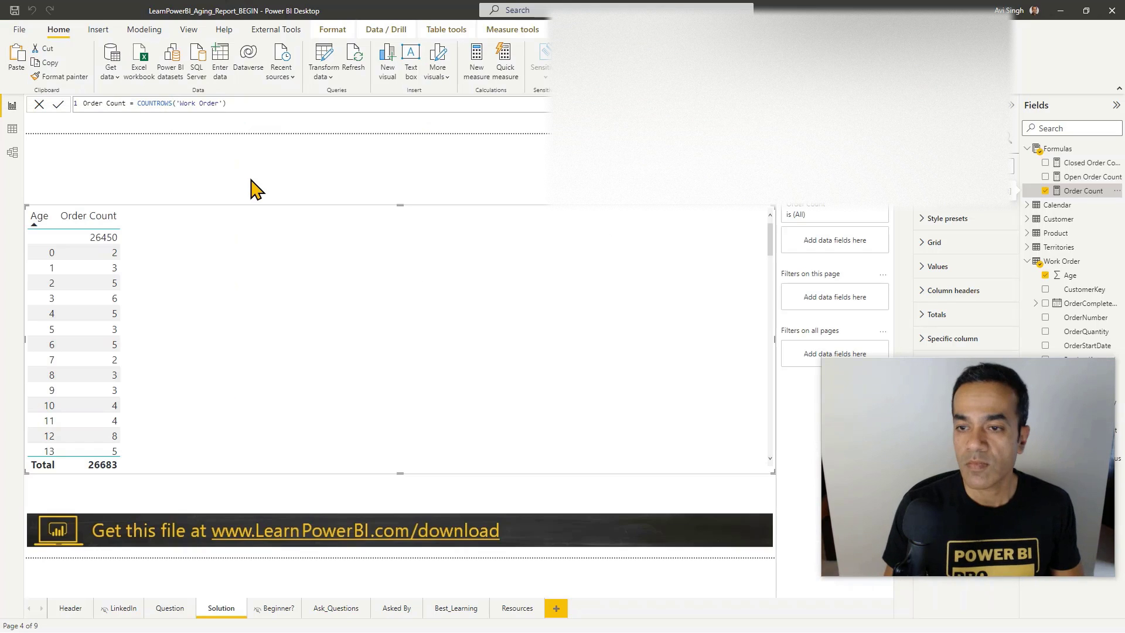
{"action": "mouse_move", "coordinate": [971, 375]}
{"action": "left_click_drag", "start_coordinate": [971, 375], "coordinate": [667, 351]}
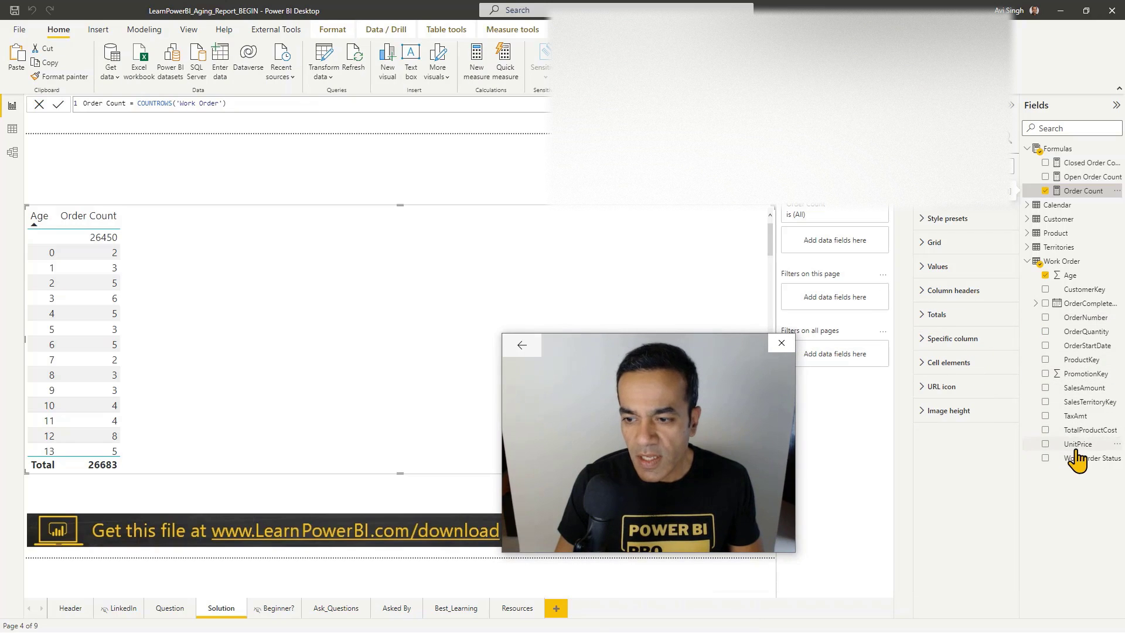
{"action": "left_click_drag", "start_coordinate": [1092, 461], "coordinate": [860, 301]}
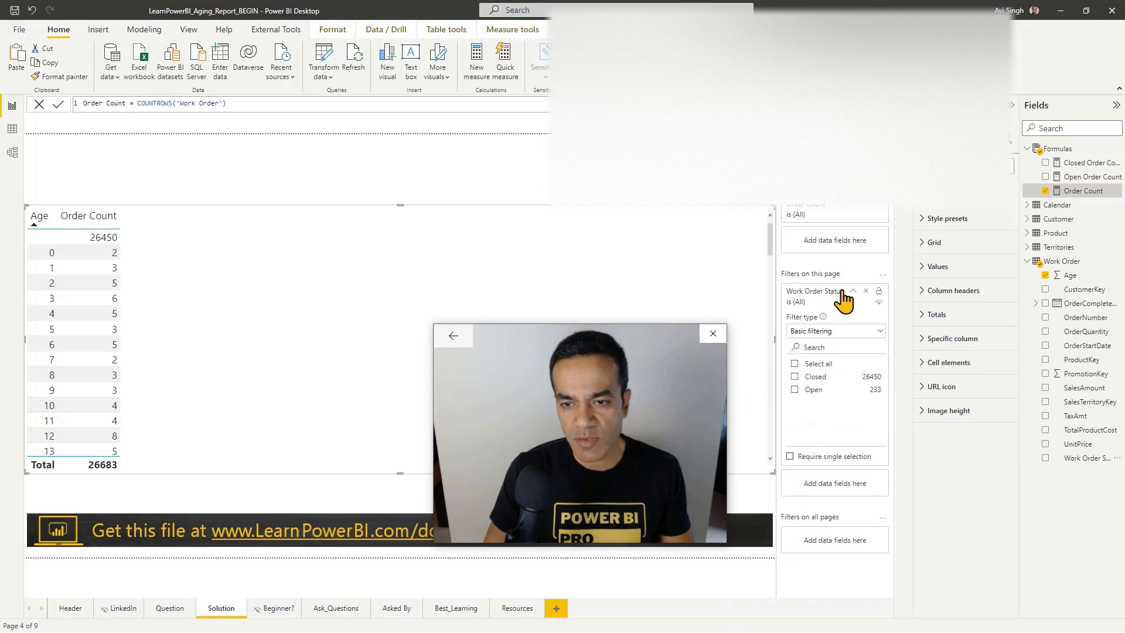
{"action": "left_click", "coordinate": [794, 390]}
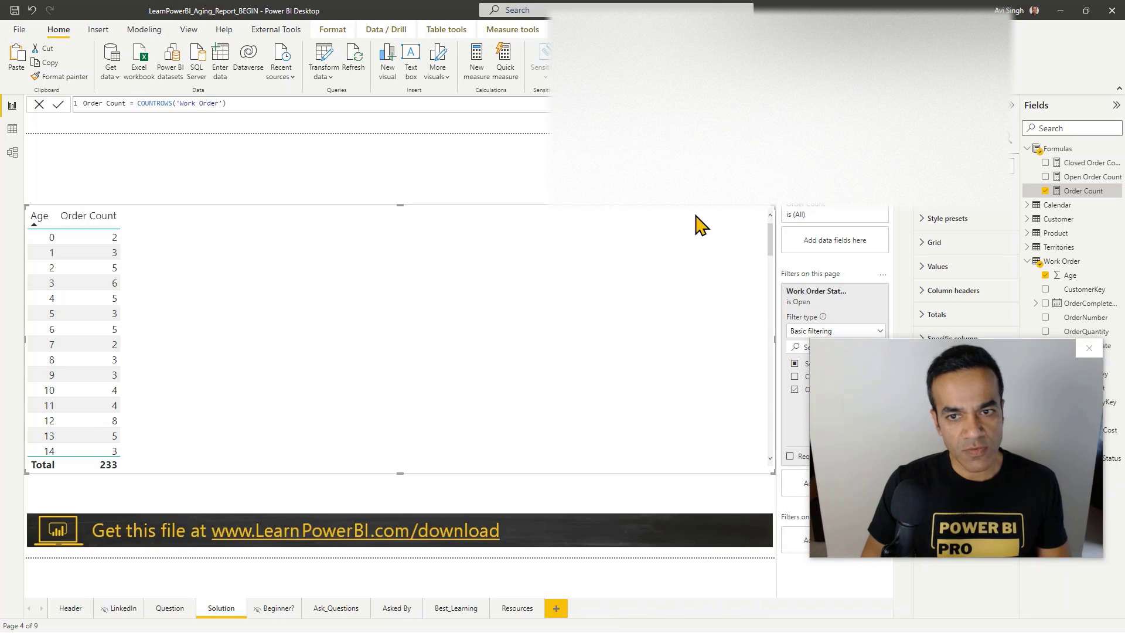
Step: Move the Age table up and narrow it to fit its columns
{"action": "left_click_drag", "start_coordinate": [768, 214], "coordinate": [768, 176]}
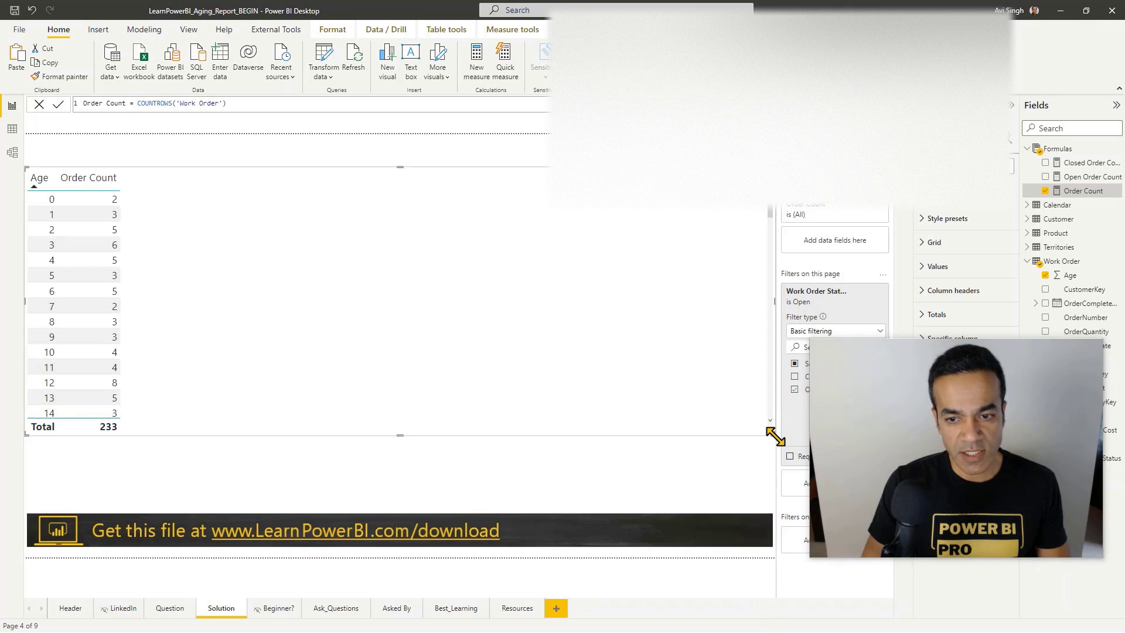
{"action": "left_click_drag", "start_coordinate": [774, 435], "coordinate": [182, 432]}
{"action": "left_click", "coordinate": [162, 361]}
Step: Paste a copy of the table, convert it to a clustered column chart, and make it wide and short
{"action": "key", "text": "ctrl+v"}
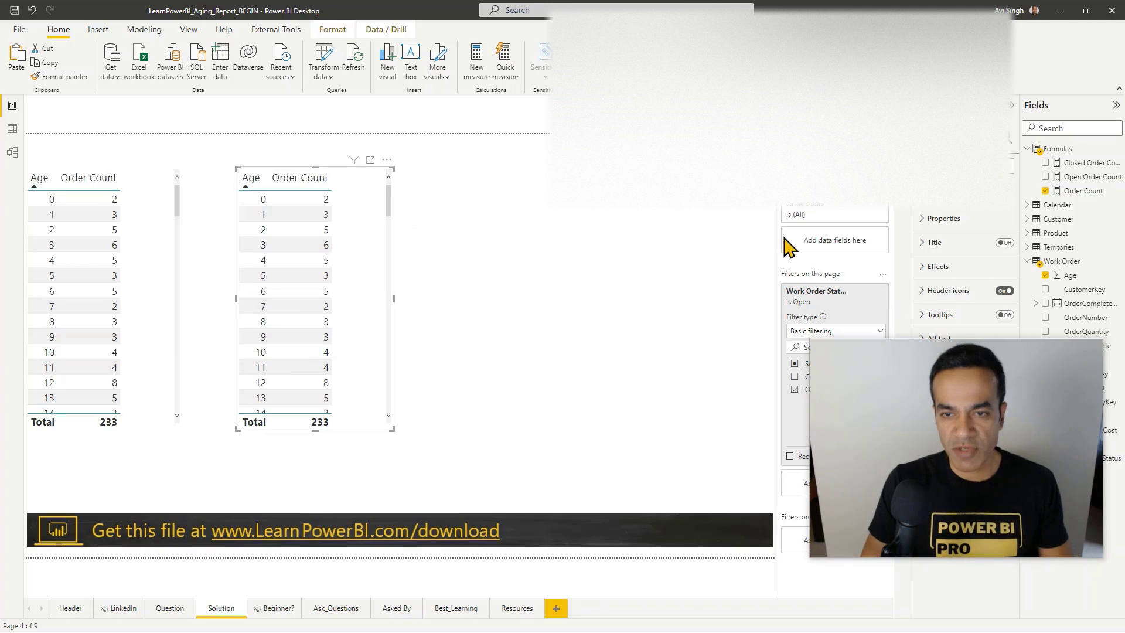
{"action": "left_click", "coordinate": [899, 211]}
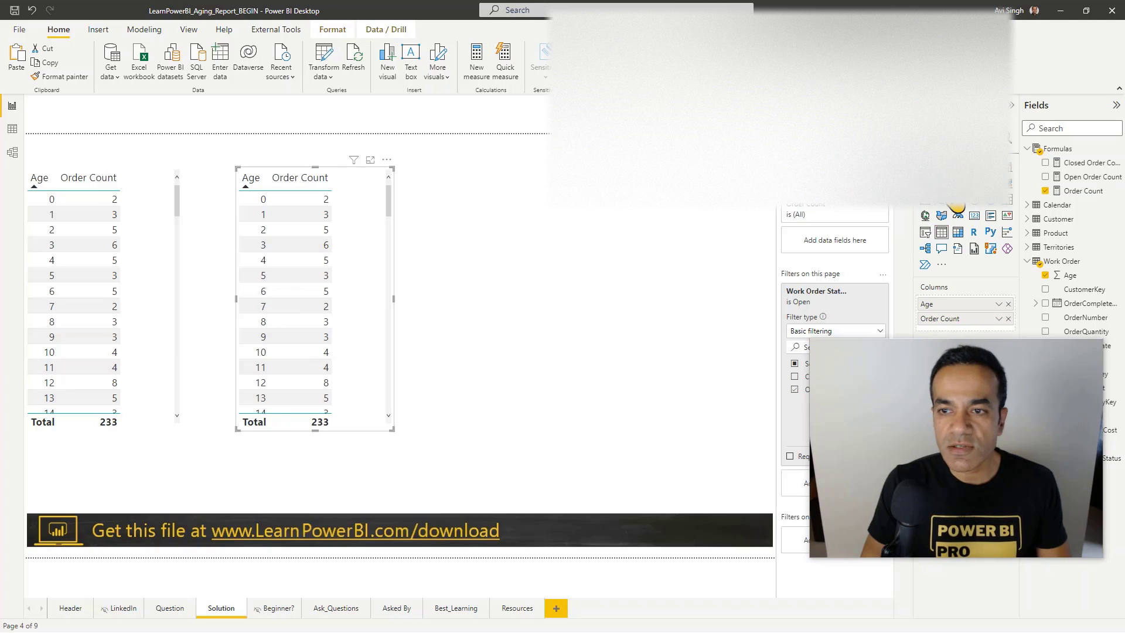
{"action": "left_click", "coordinate": [975, 200]}
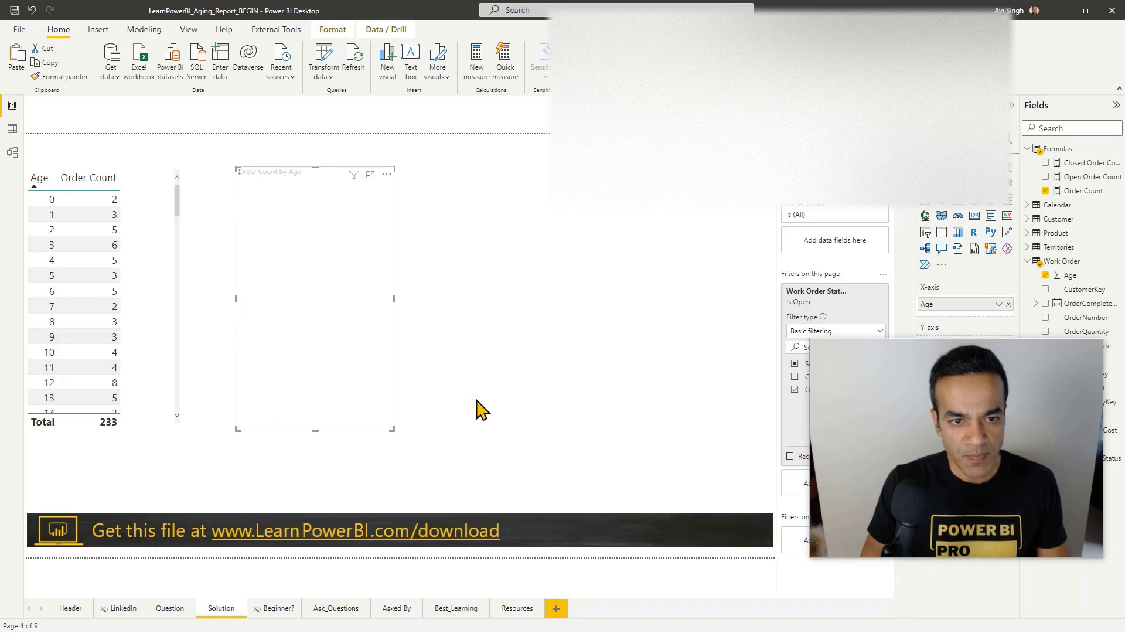
{"action": "left_click_drag", "start_coordinate": [392, 432], "coordinate": [733, 349]}
{"action": "left_click_drag", "start_coordinate": [702, 209], "coordinate": [682, 183]}
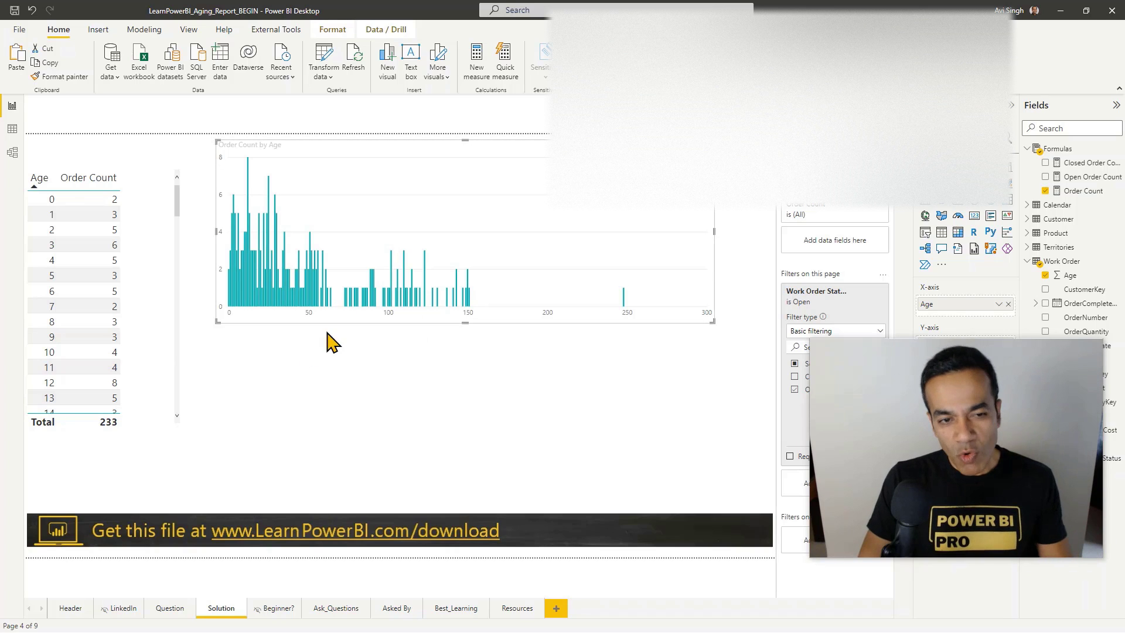
Step: Adjust the chart's field wells and open the Age field's options
{"action": "mouse_move", "coordinate": [861, 376]}
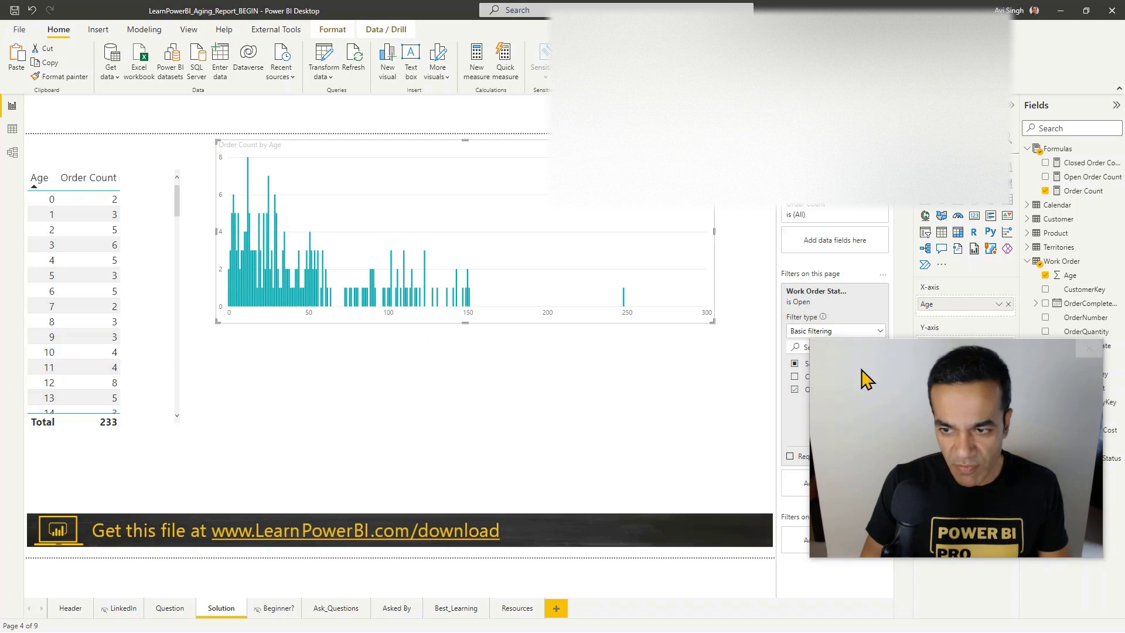
{"action": "left_click_drag", "start_coordinate": [1006, 343], "coordinate": [900, 341]}
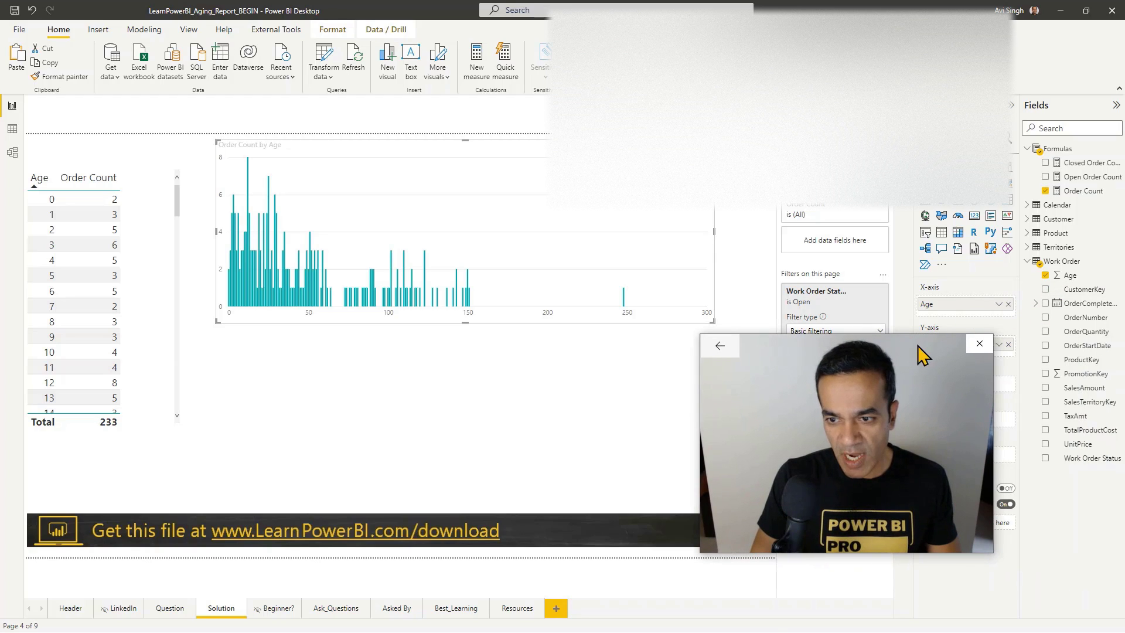
{"action": "left_click", "coordinate": [980, 344]}
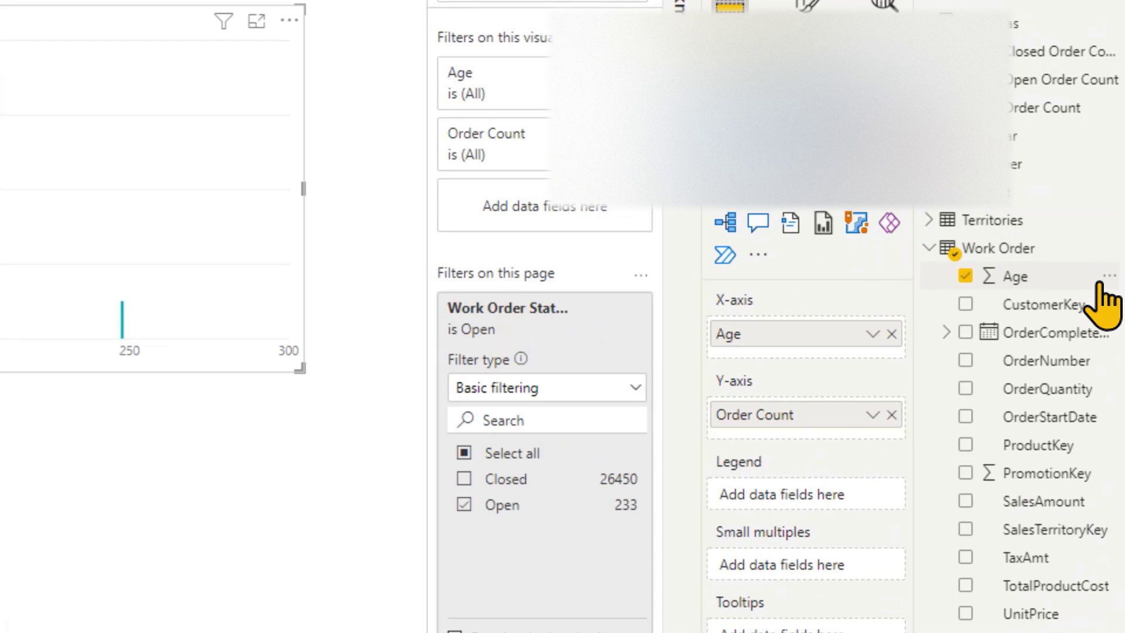
{"action": "left_click", "coordinate": [1107, 279]}
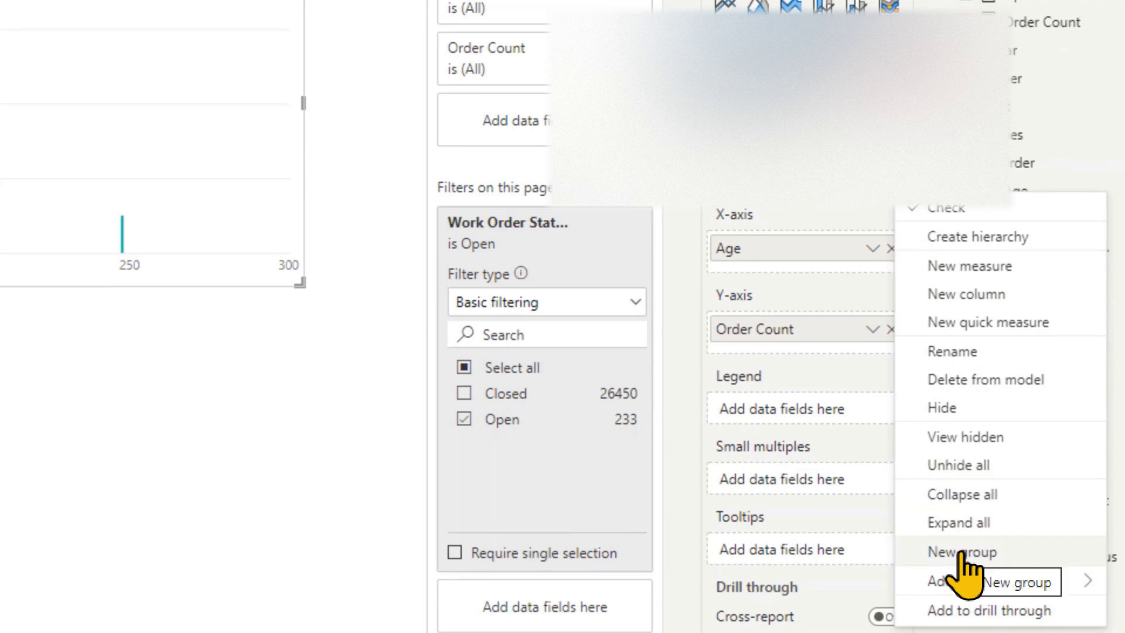
Step: Create an Age (bins) group from Age with bin size 19
{"action": "left_click", "coordinate": [962, 552]}
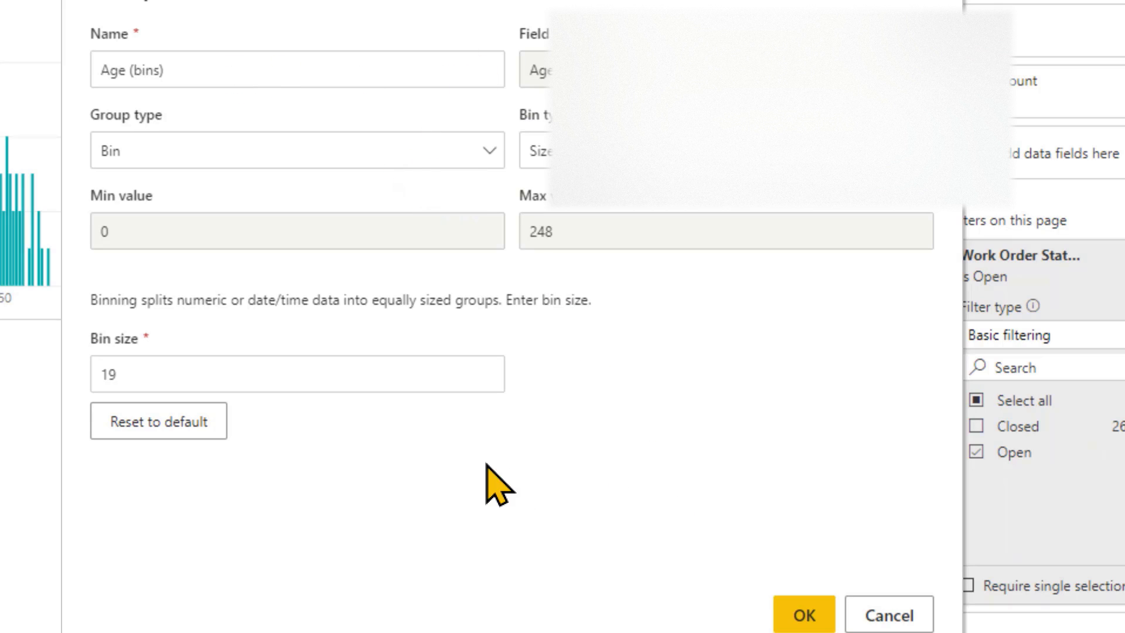
{"action": "left_click", "coordinate": [806, 614]}
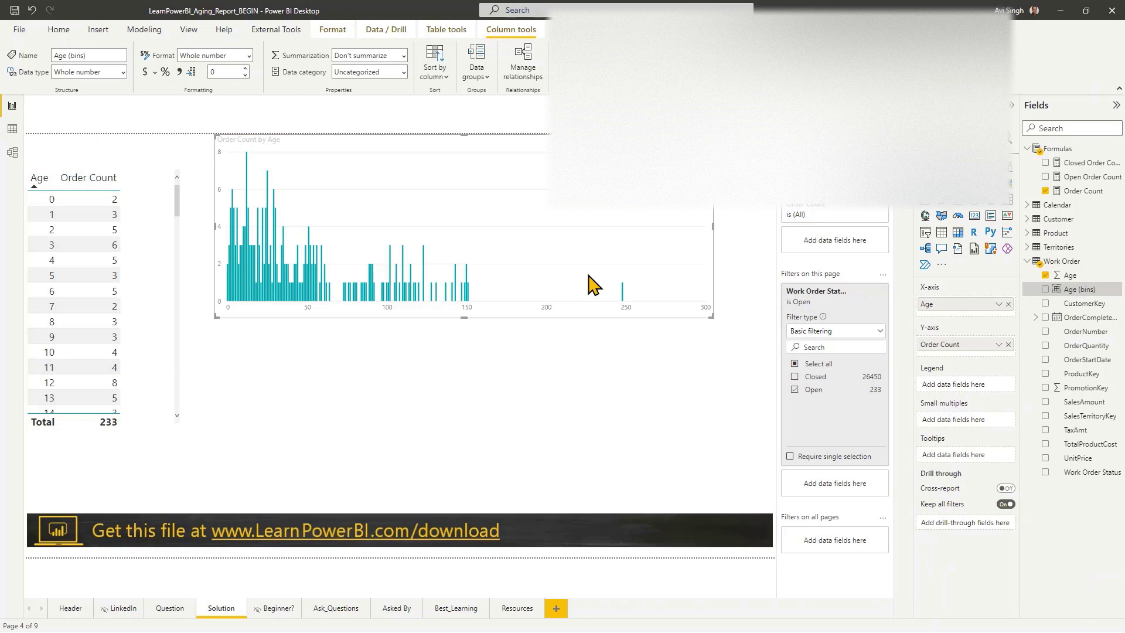
Step: Paste a copy of the chart below the original and swap its axis from Age to Age (bins)
{"action": "key", "text": "ctrl+v"}
{"action": "left_click_drag", "start_coordinate": [703, 286], "coordinate": [715, 343]}
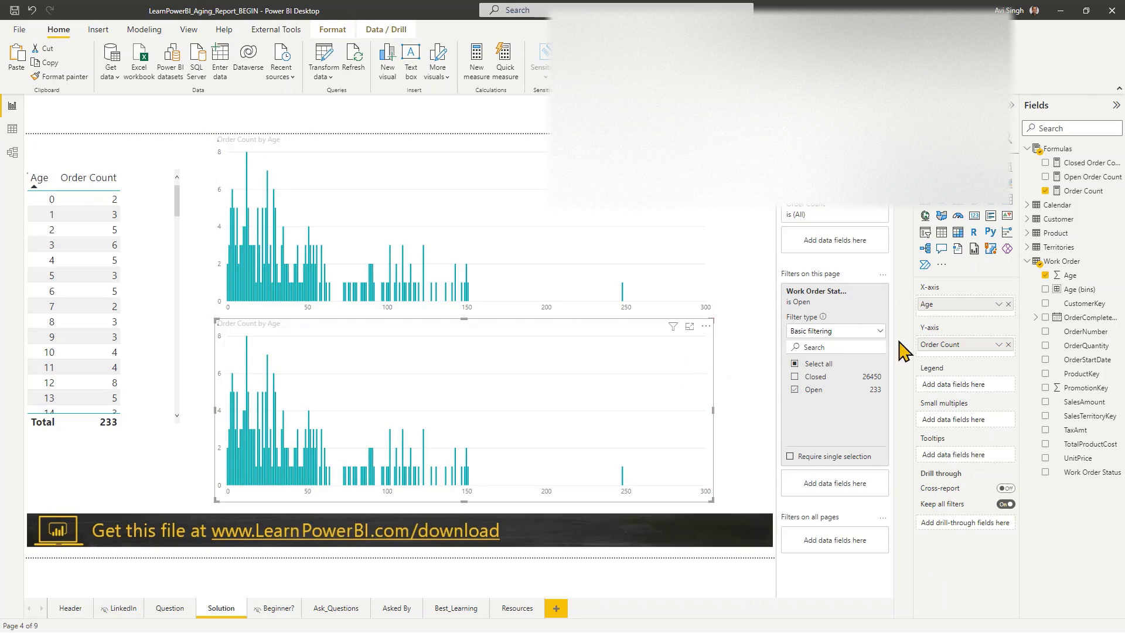
{"action": "left_click", "coordinate": [1009, 304]}
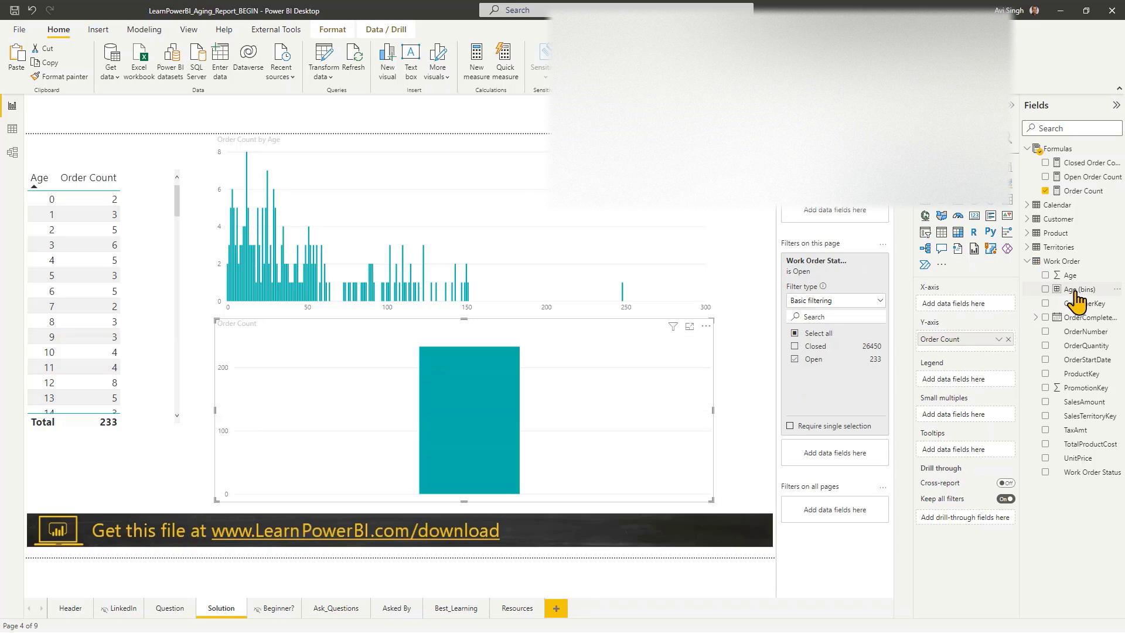
{"action": "left_click_drag", "start_coordinate": [1076, 293], "coordinate": [986, 307]}
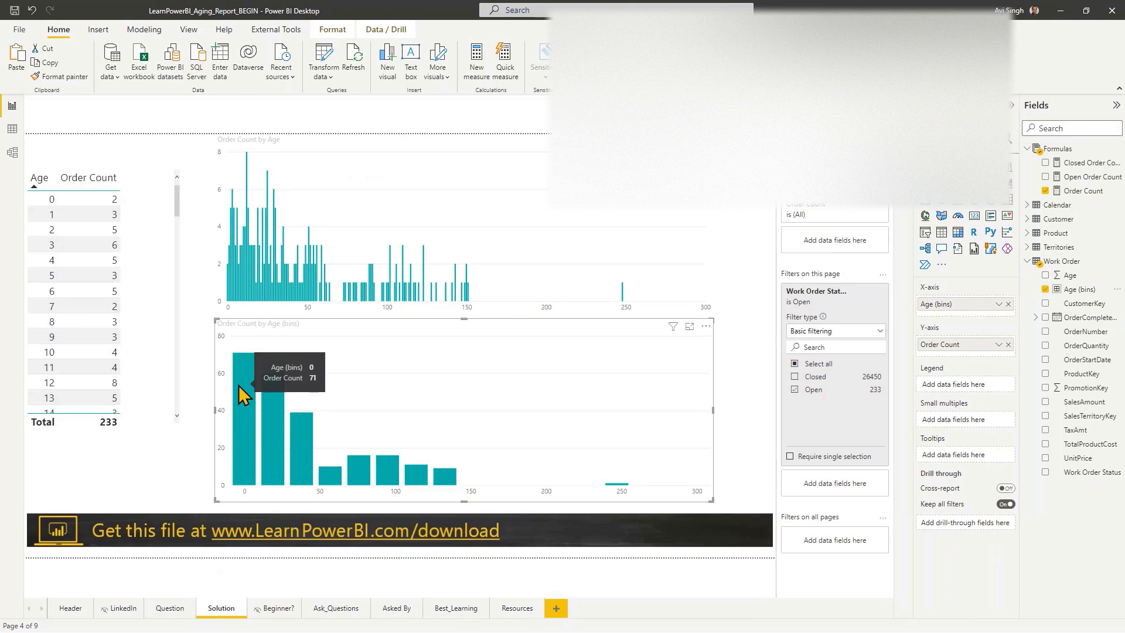
{"action": "mouse_move", "coordinate": [265, 406]}
{"action": "mouse_move", "coordinate": [301, 444]}
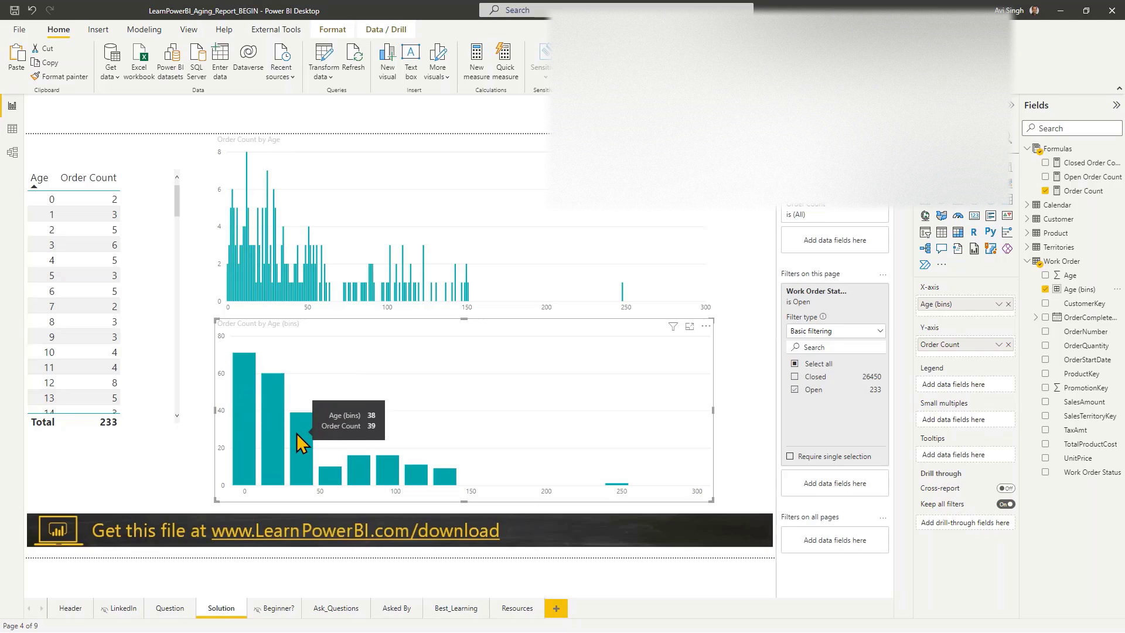
{"action": "mouse_move", "coordinate": [388, 481]}
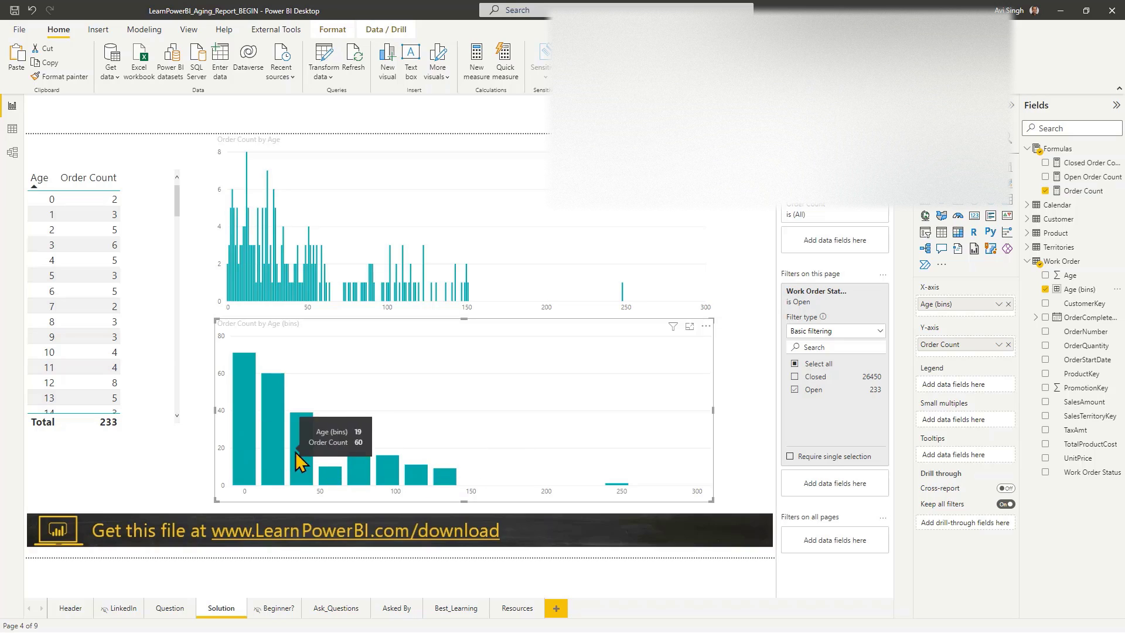
{"action": "left_click", "coordinate": [733, 368]}
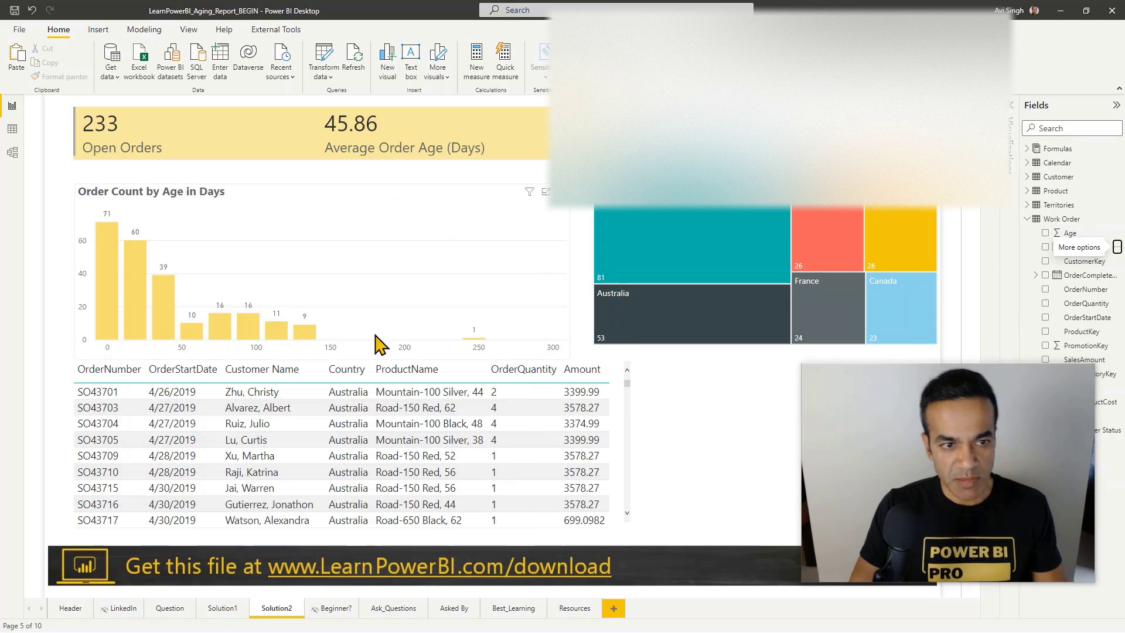
Step: Edit the Age (bins) group, changing the bin size from 19 to 20
{"action": "left_click", "coordinate": [455, 211]}
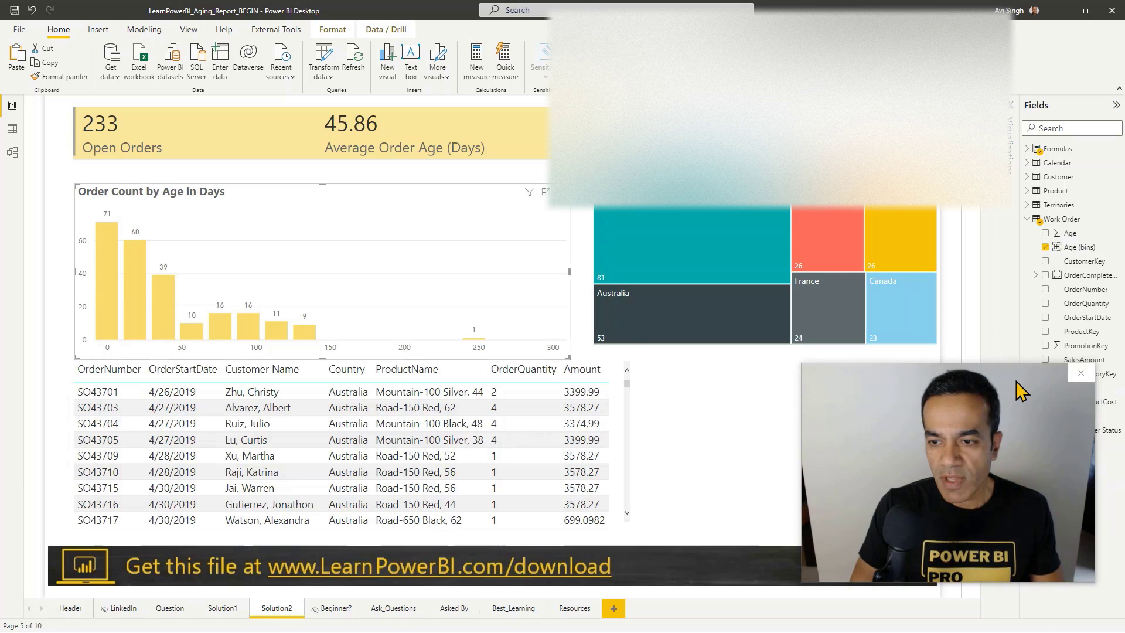
{"action": "left_click", "coordinate": [1116, 247]}
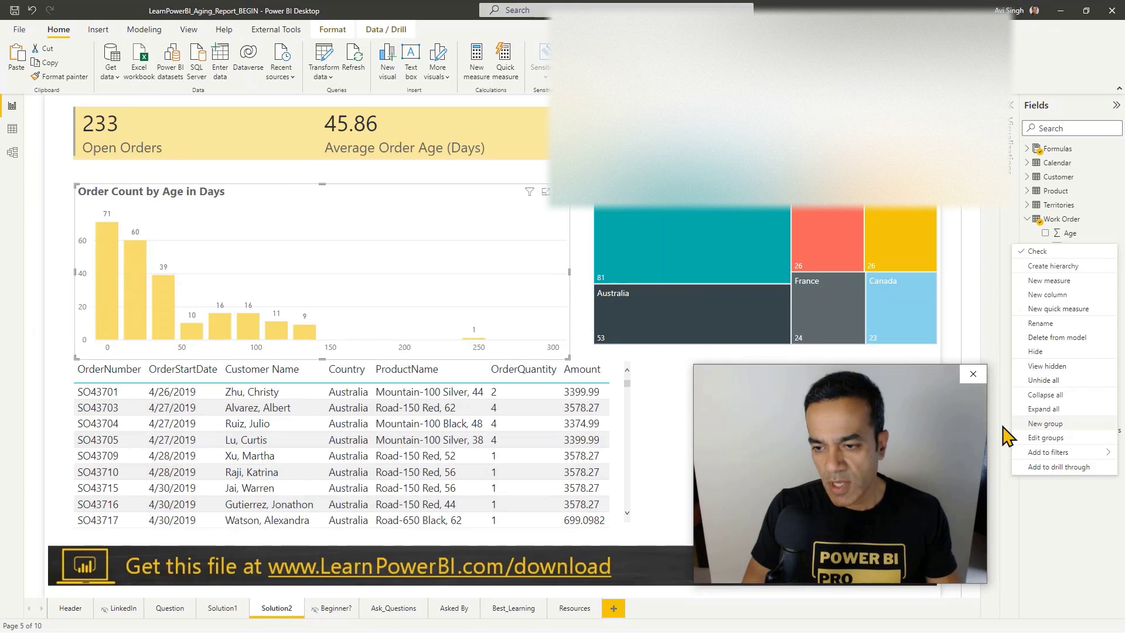
{"action": "left_click", "coordinate": [1037, 423]}
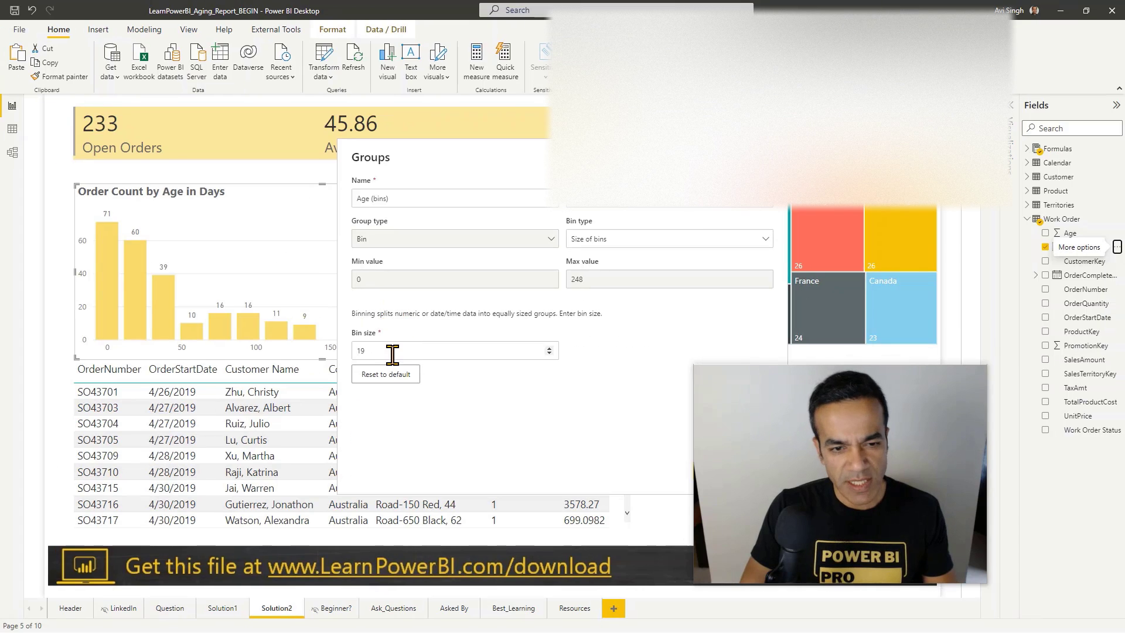
{"action": "left_click", "coordinate": [245, 436]}
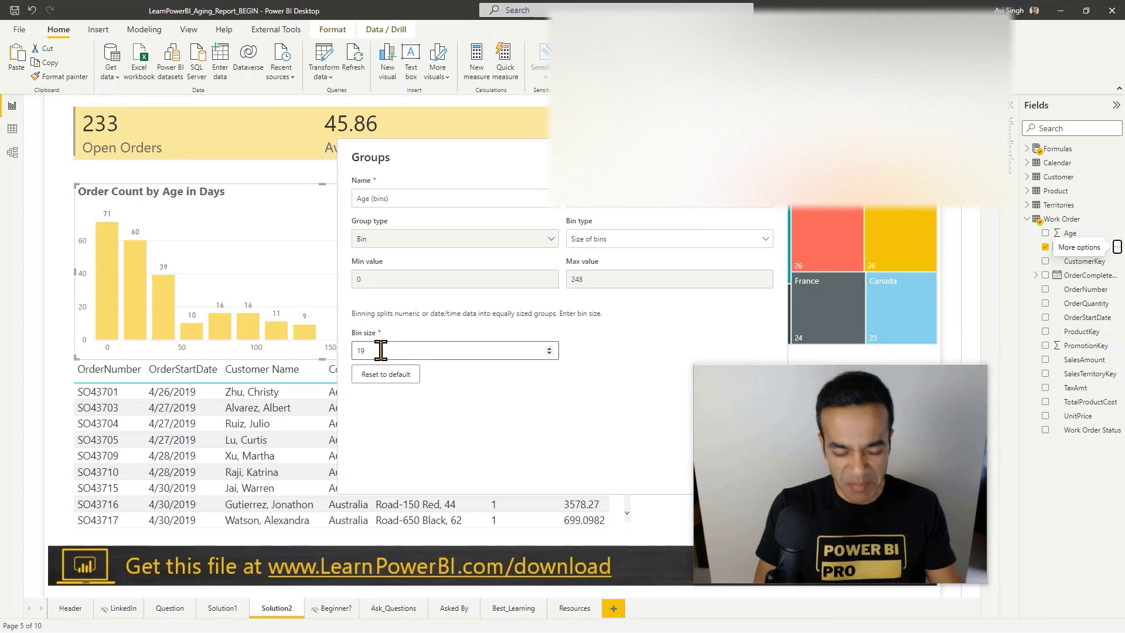
{"action": "key", "text": "BackSpace"}
{"action": "key", "text": "BackSpace"}
{"action": "left_click_drag", "start_coordinate": [547, 143], "coordinate": [441, 101]}
{"action": "left_click", "coordinate": [603, 435]}
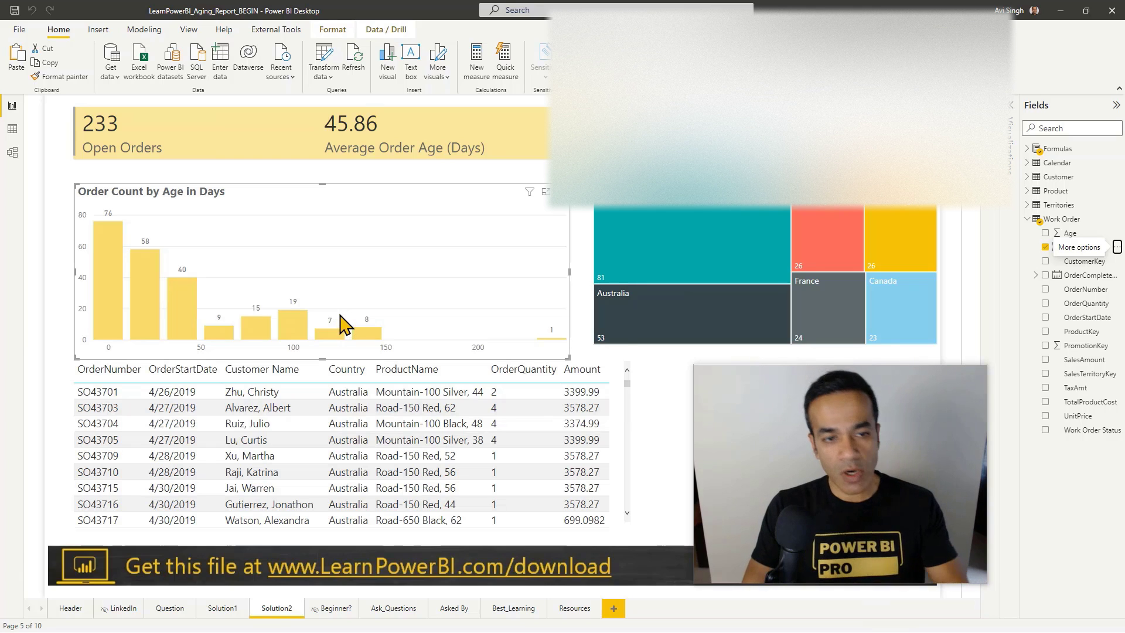
Step: Cross-filter the report by several older age bins near 100 days, then clear the selection
{"action": "left_click", "coordinate": [304, 331]}
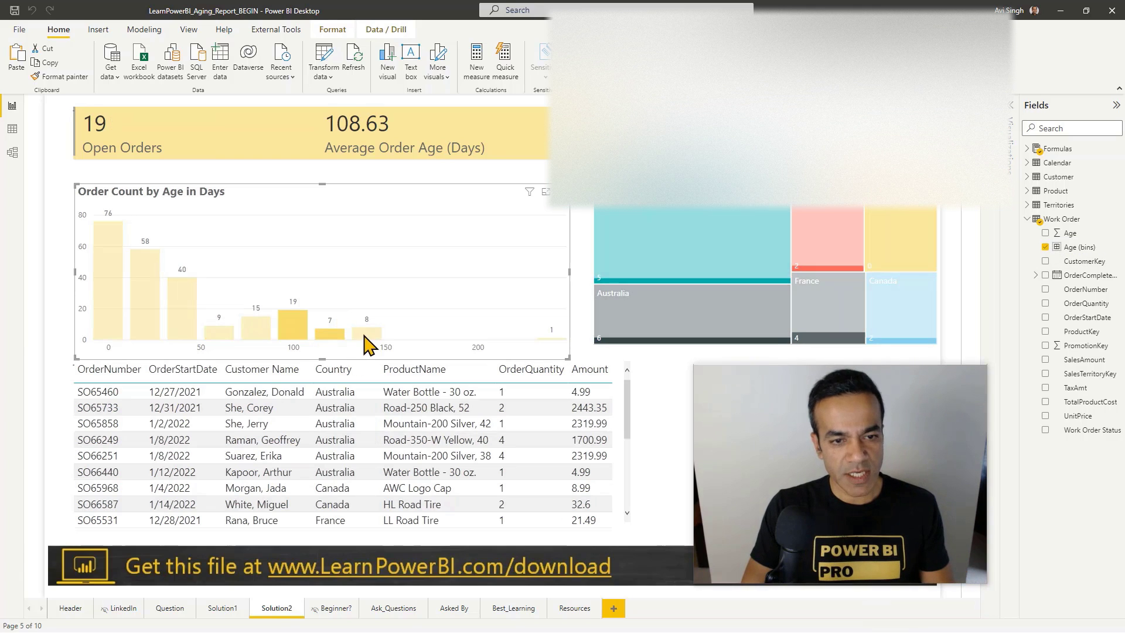
{"action": "left_click", "coordinate": [368, 334], "text": "ctrl"}
{"action": "left_click", "coordinate": [339, 331], "text": "ctrl"}
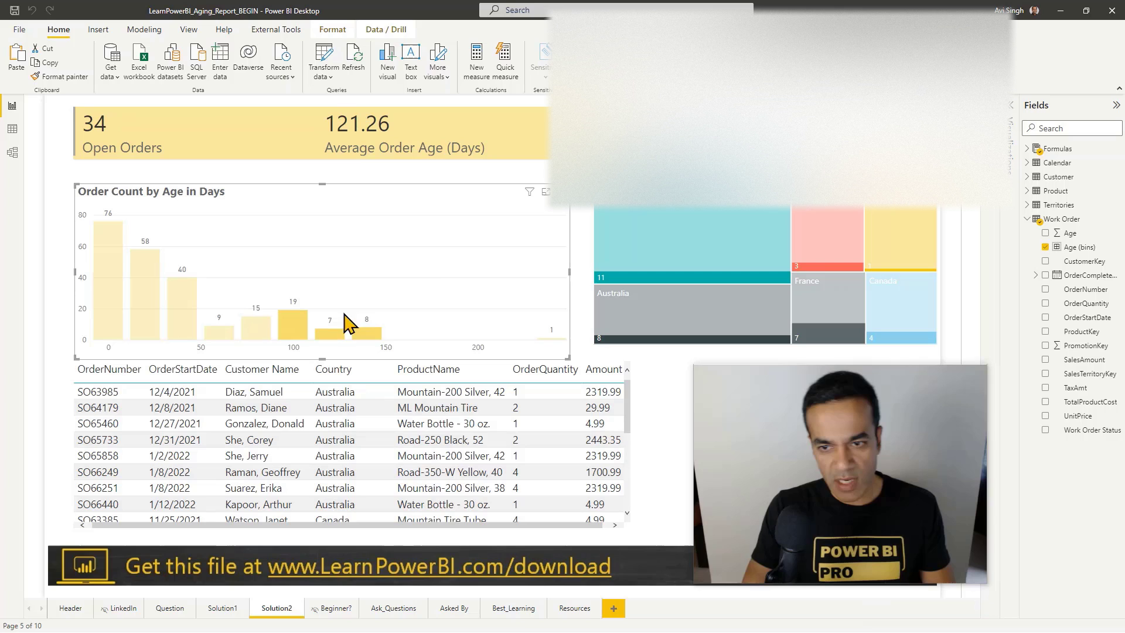
{"action": "left_click", "coordinate": [445, 222]}
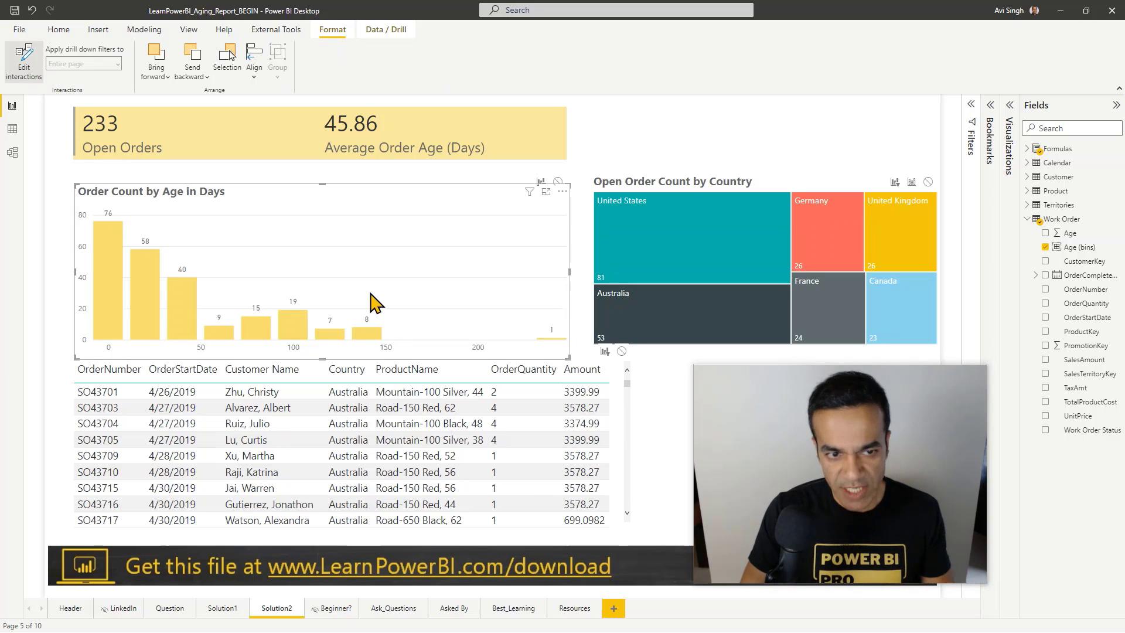
Step: Filter to the 19-, 7- and 8-order bins, end Edit interactions, then filter and clear Germany
{"action": "left_click", "coordinate": [293, 332]}
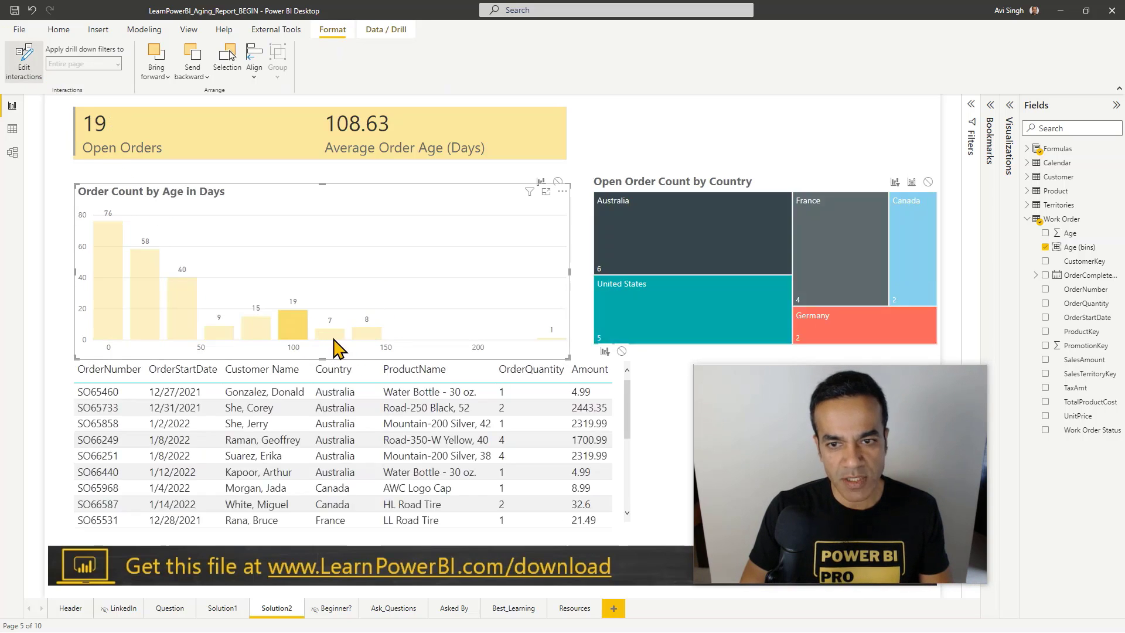
{"action": "left_click", "coordinate": [335, 336], "text": "ctrl"}
{"action": "left_click", "coordinate": [368, 336], "text": "ctrl"}
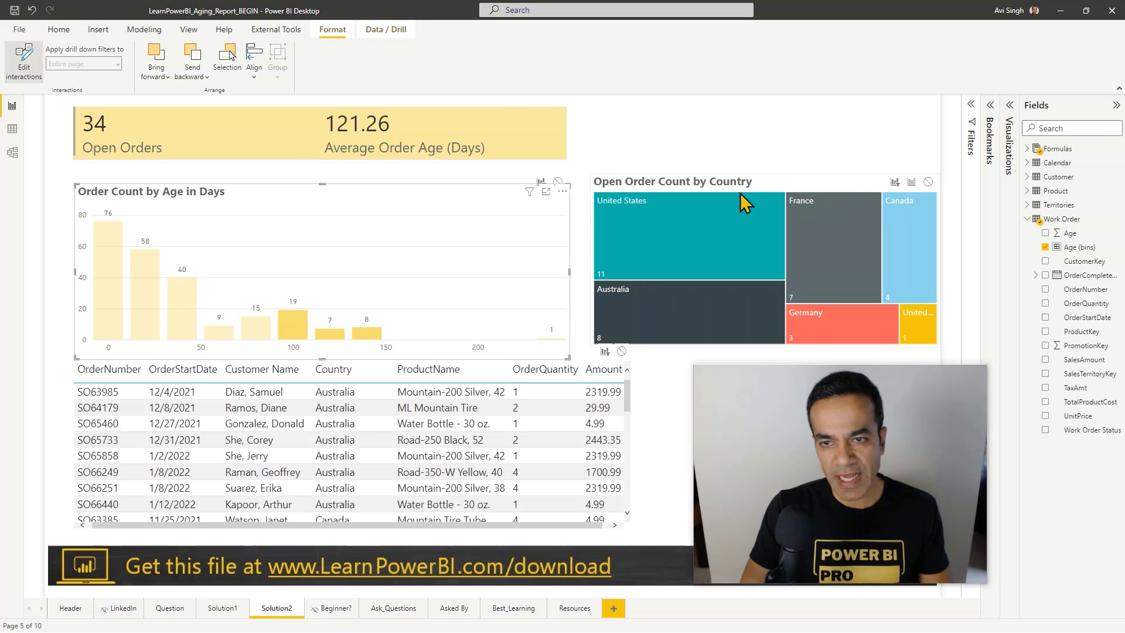
{"action": "left_click", "coordinate": [41, 72]}
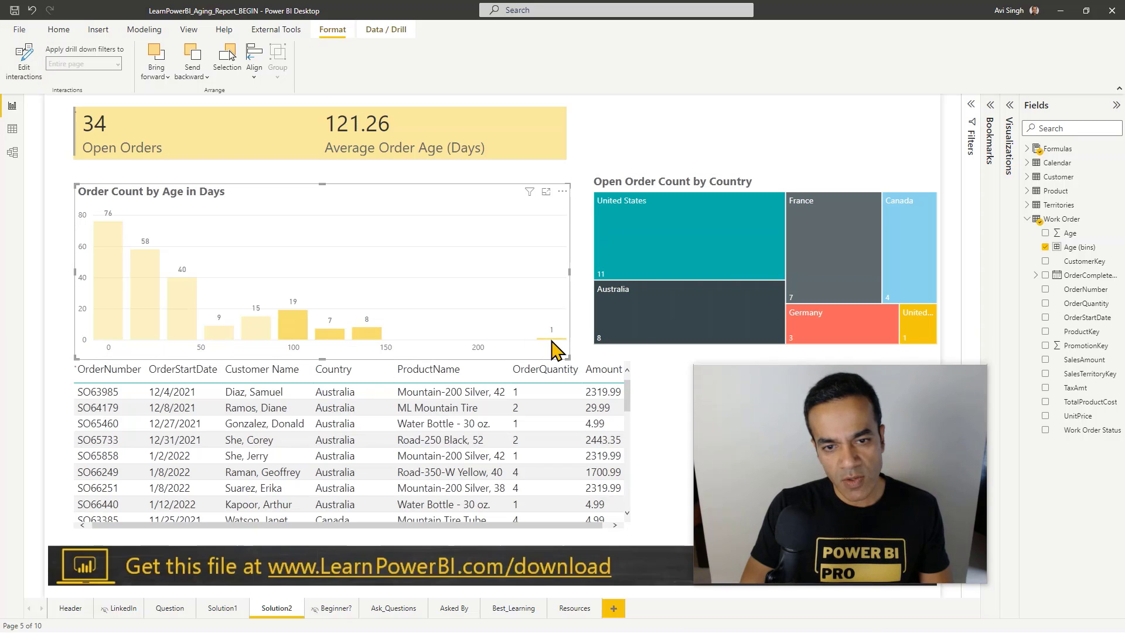
{"action": "left_click", "coordinate": [912, 266]}
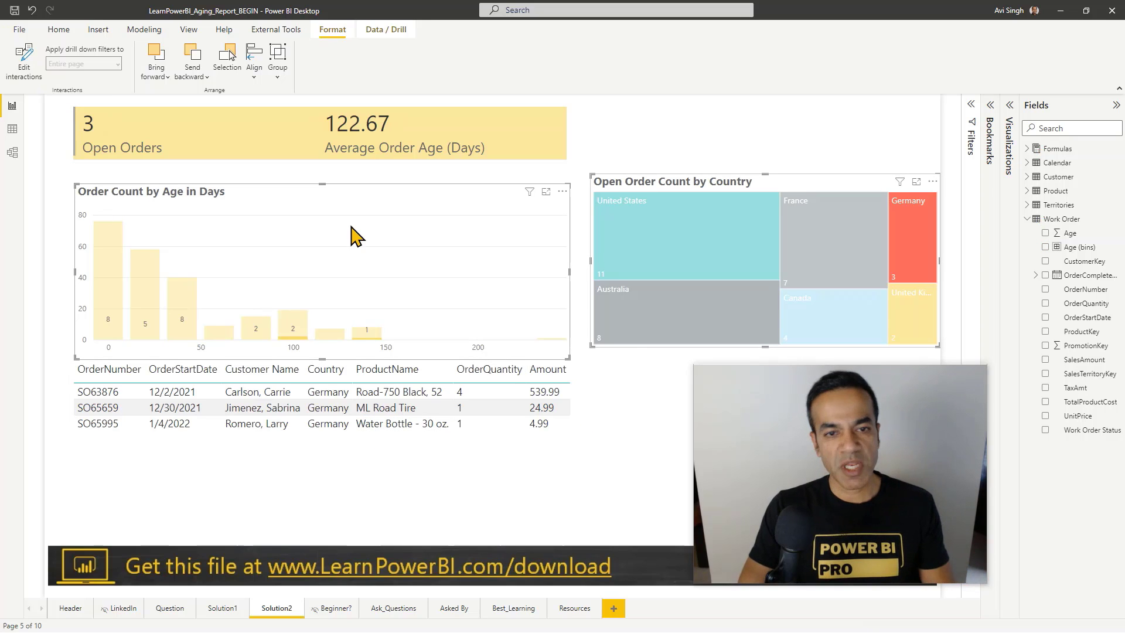
{"action": "left_click", "coordinate": [359, 249]}
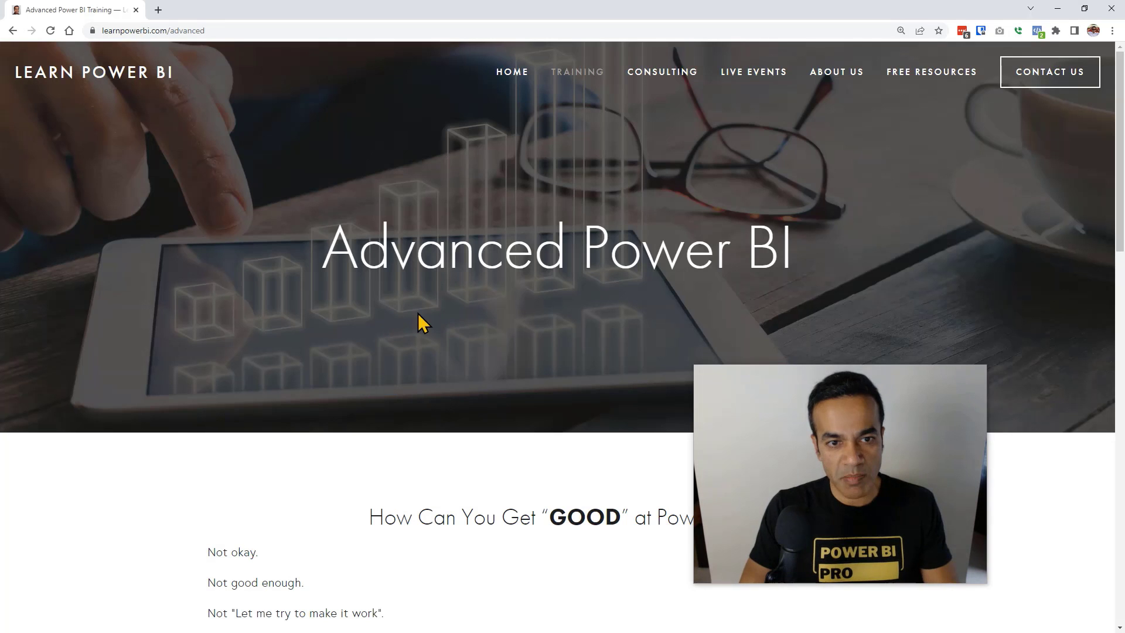
Step: Scroll through the learnpowerbi.com/advanced page, then return to the Power BI ADVANCED report
{"action": "left_click_drag", "start_coordinate": [808, 386], "coordinate": [922, 368]}
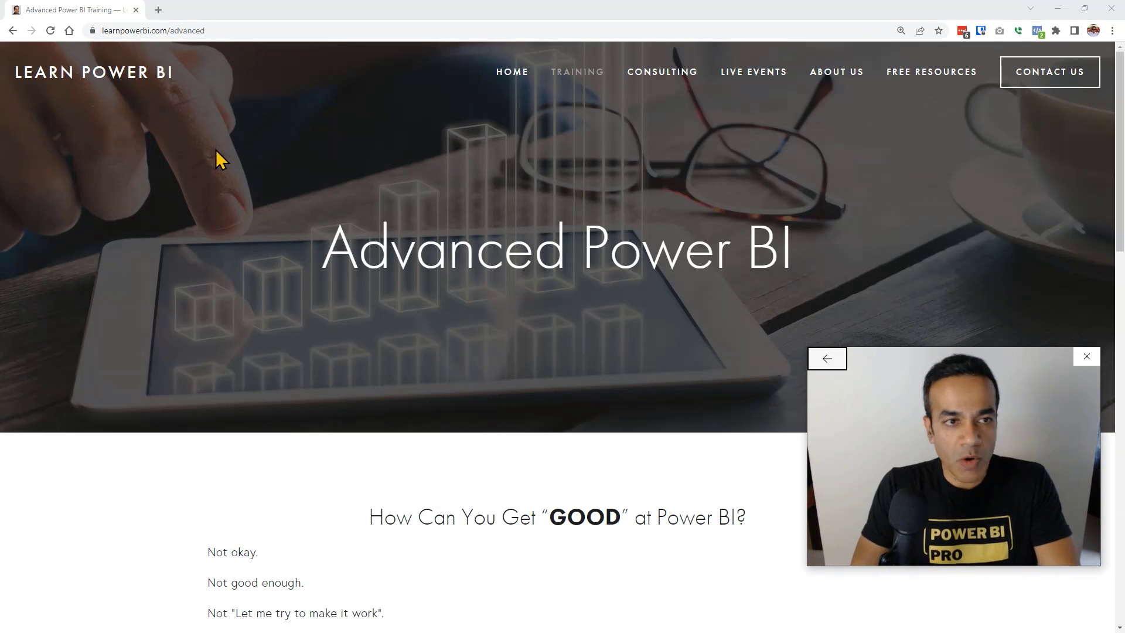
{"action": "scroll", "coordinate": [264, 270], "scroll_direction": "down", "scroll_amount": 6}
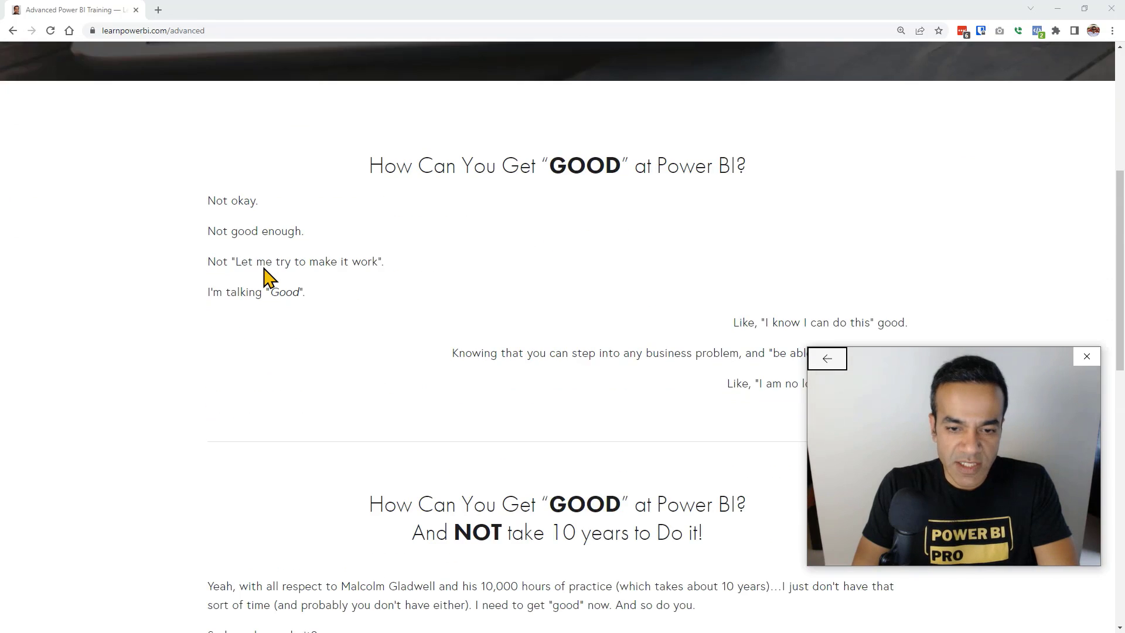
{"action": "scroll", "coordinate": [264, 269], "scroll_direction": "down", "scroll_amount": 10}
{"action": "scroll", "coordinate": [266, 267], "scroll_direction": "up", "scroll_amount": 9}
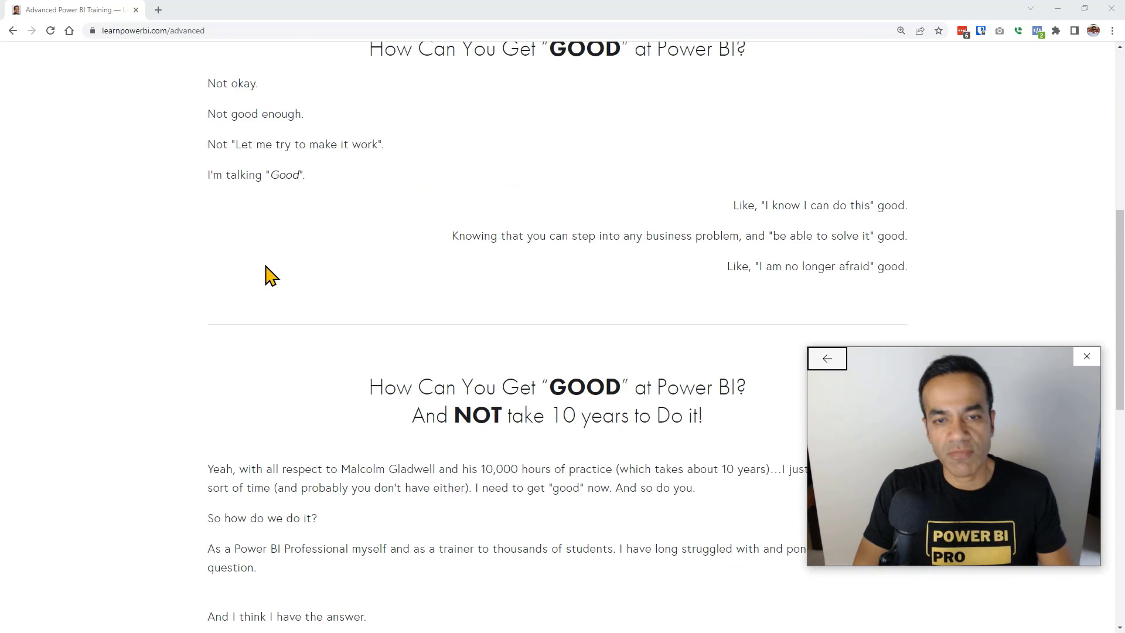
{"action": "scroll", "coordinate": [265, 267], "scroll_direction": "up", "scroll_amount": 7}
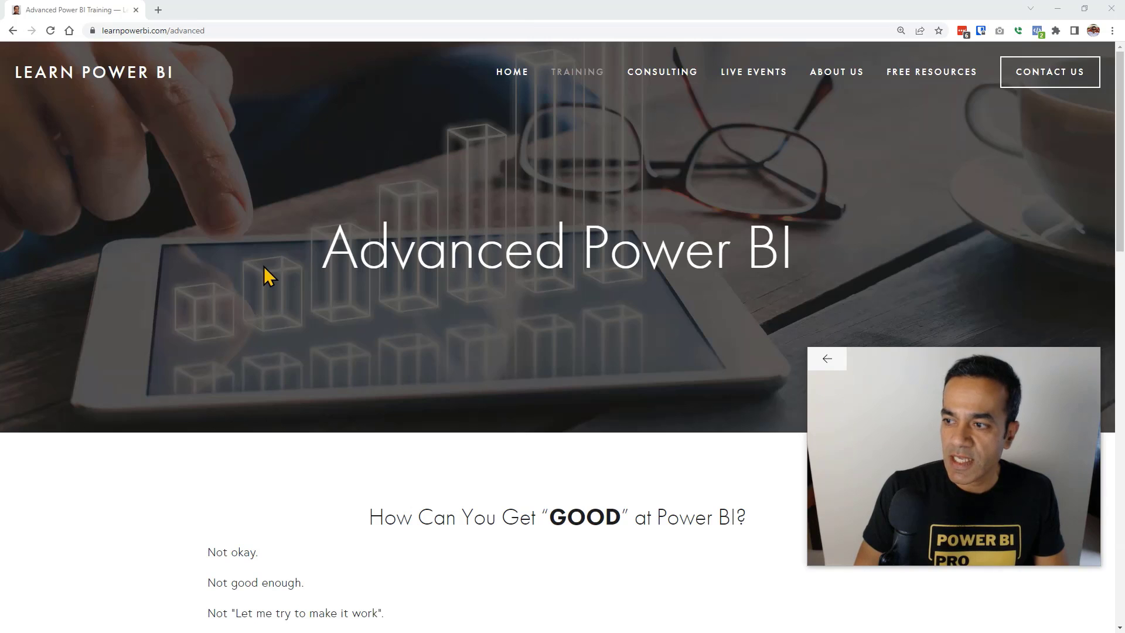
{"action": "key", "text": "alt+Tab"}
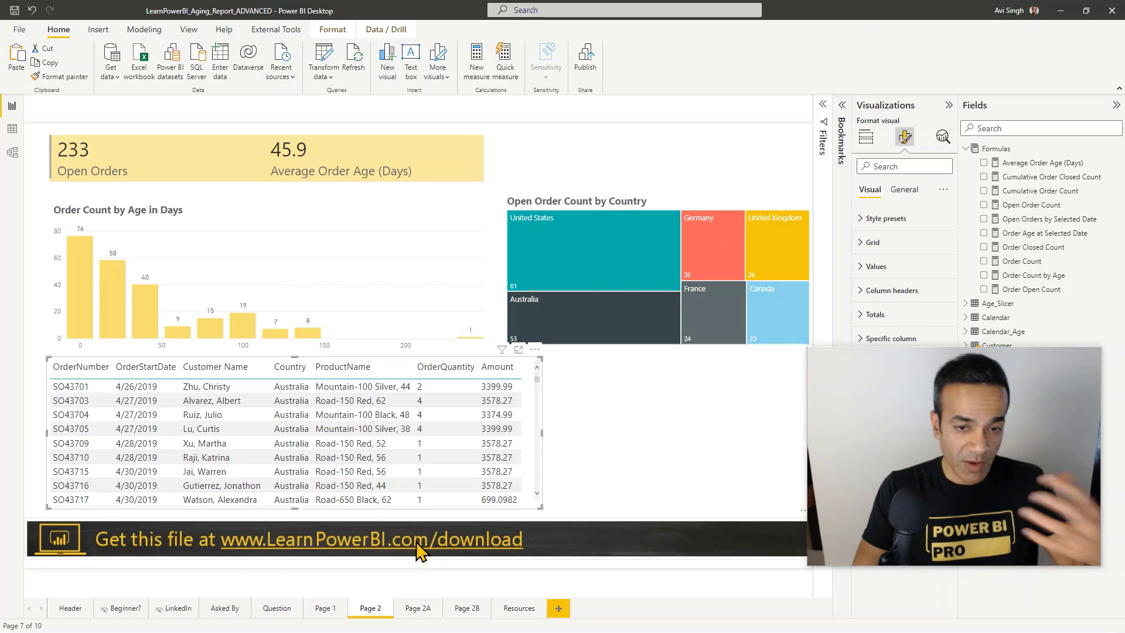
Step: Compare Page 2 with Page 2A's custom age bins by switching between them, ending on Page 2A
{"action": "left_click", "coordinate": [417, 609]}
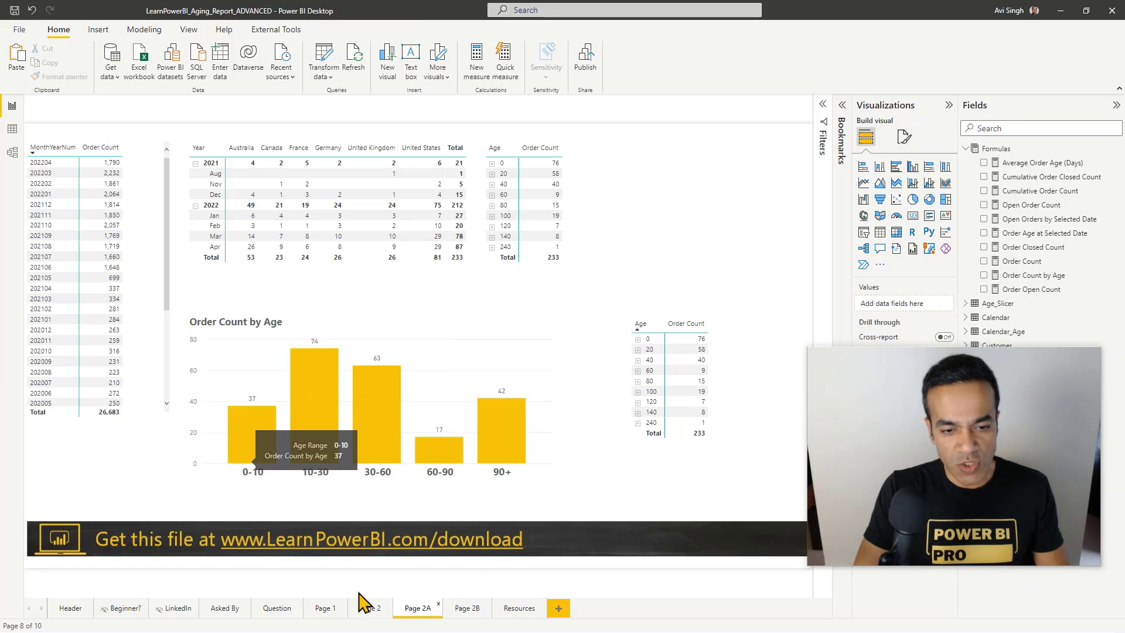
{"action": "left_click", "coordinate": [370, 609]}
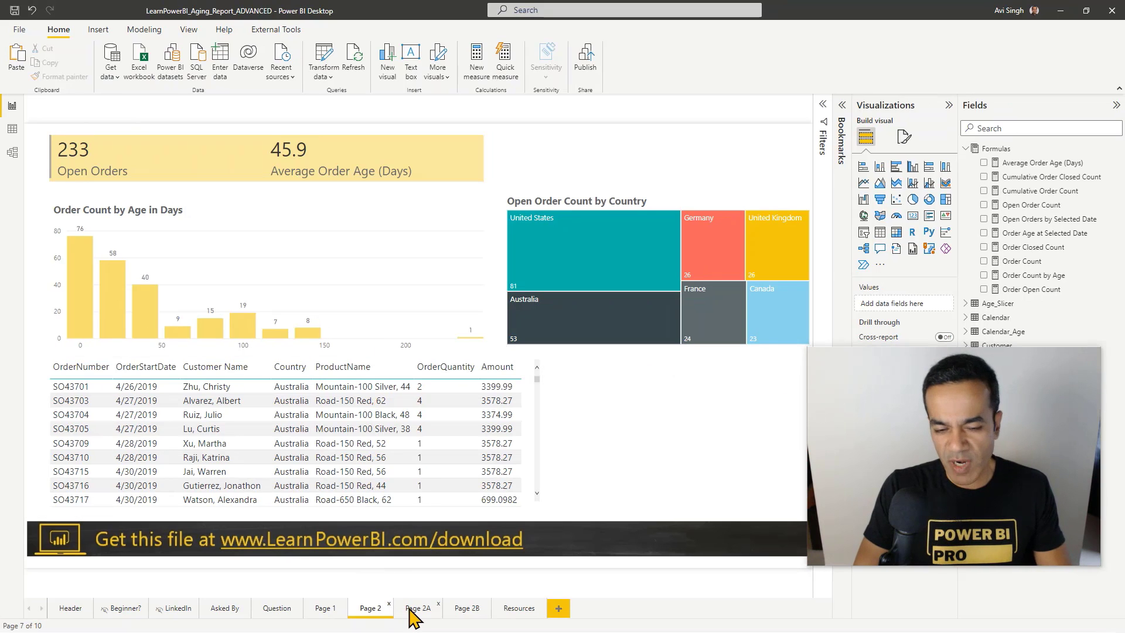
{"action": "left_click", "coordinate": [410, 609]}
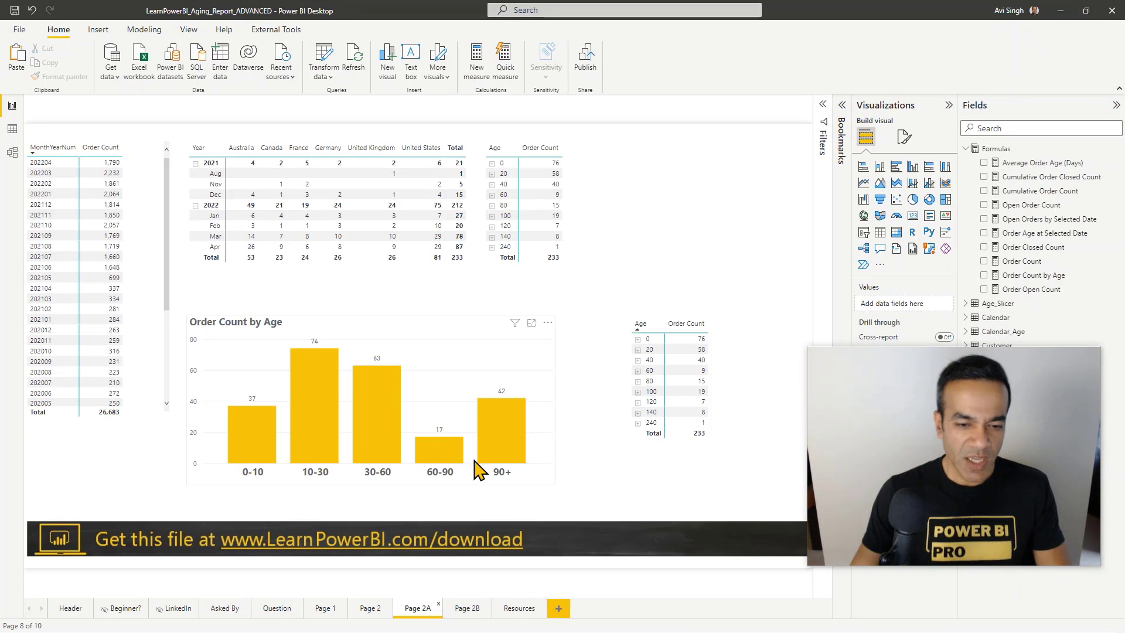
{"action": "left_click", "coordinate": [369, 612]}
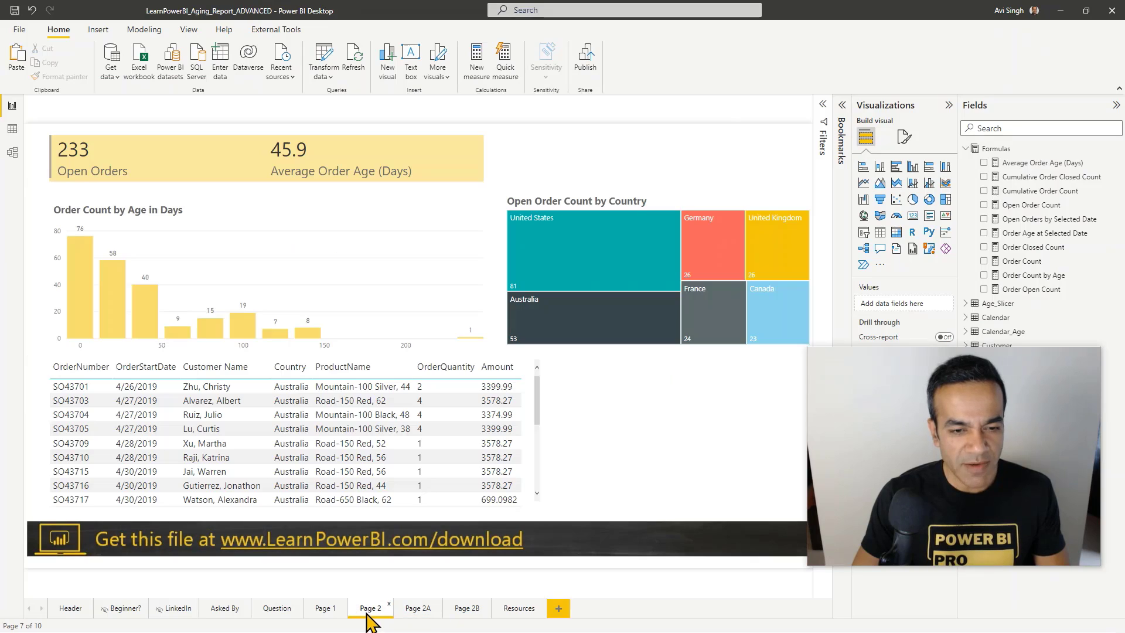
{"action": "mouse_move", "coordinate": [475, 341]}
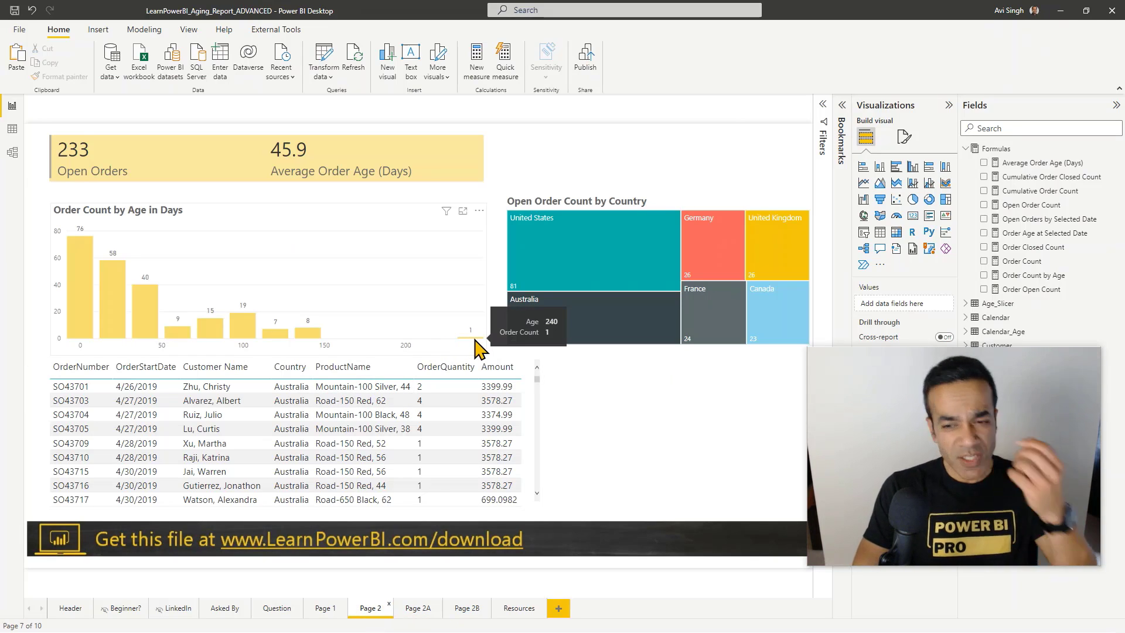
{"action": "left_click", "coordinate": [418, 608]}
{"action": "mouse_move", "coordinate": [503, 441]}
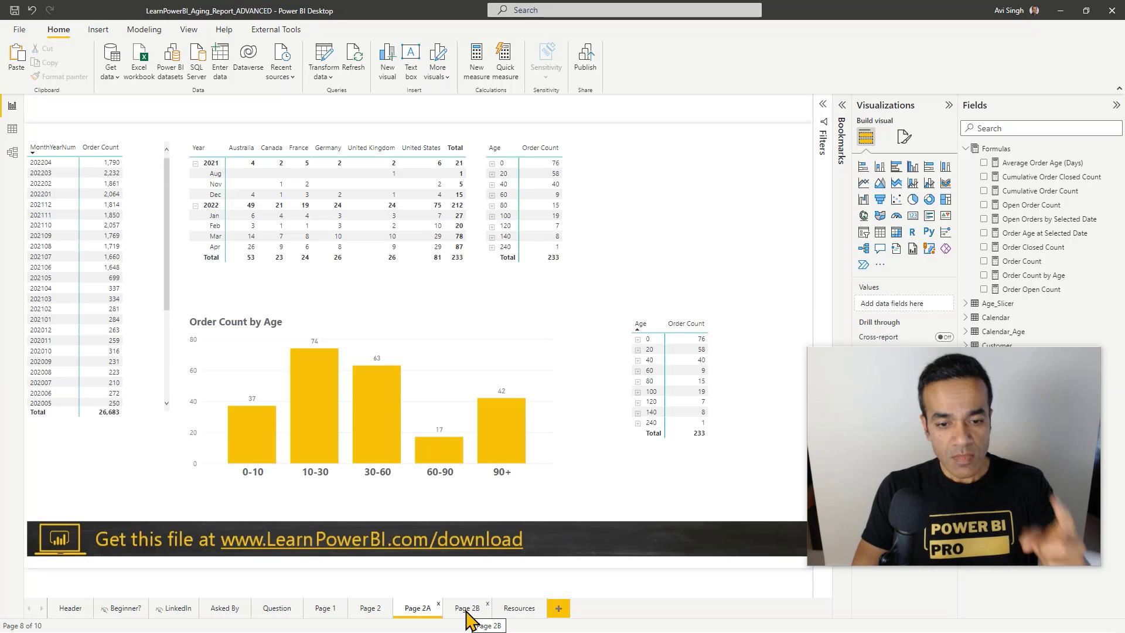
Step: On Page 2B, sketch the Open Order Trend rise and Apr-21 jump with the pen, then erase
{"action": "left_click", "coordinate": [467, 610]}
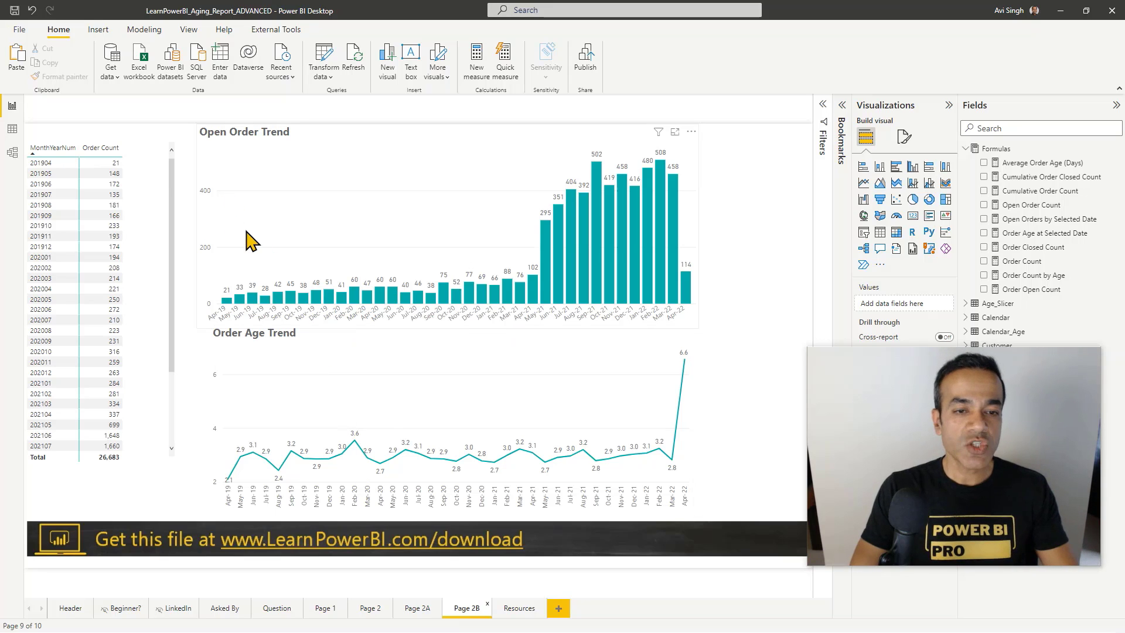
{"action": "mouse_move", "coordinate": [241, 268]}
{"action": "left_mouse_down"}
{"action": "mouse_move", "coordinate": [457, 247]}
{"action": "mouse_move", "coordinate": [500, 215]}
{"action": "mouse_move", "coordinate": [524, 177]}
{"action": "mouse_move", "coordinate": [617, 134]}
{"action": "mouse_move", "coordinate": [682, 138]}
{"action": "left_mouse_up"}
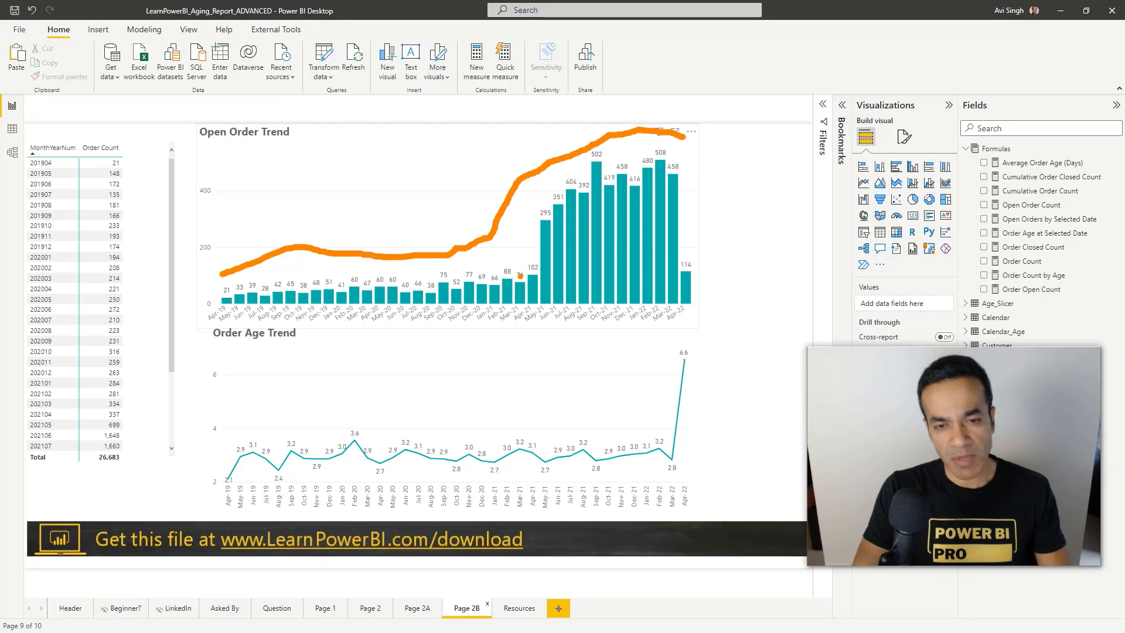
{"action": "left_click_drag", "start_coordinate": [530, 272], "coordinate": [414, 138]}
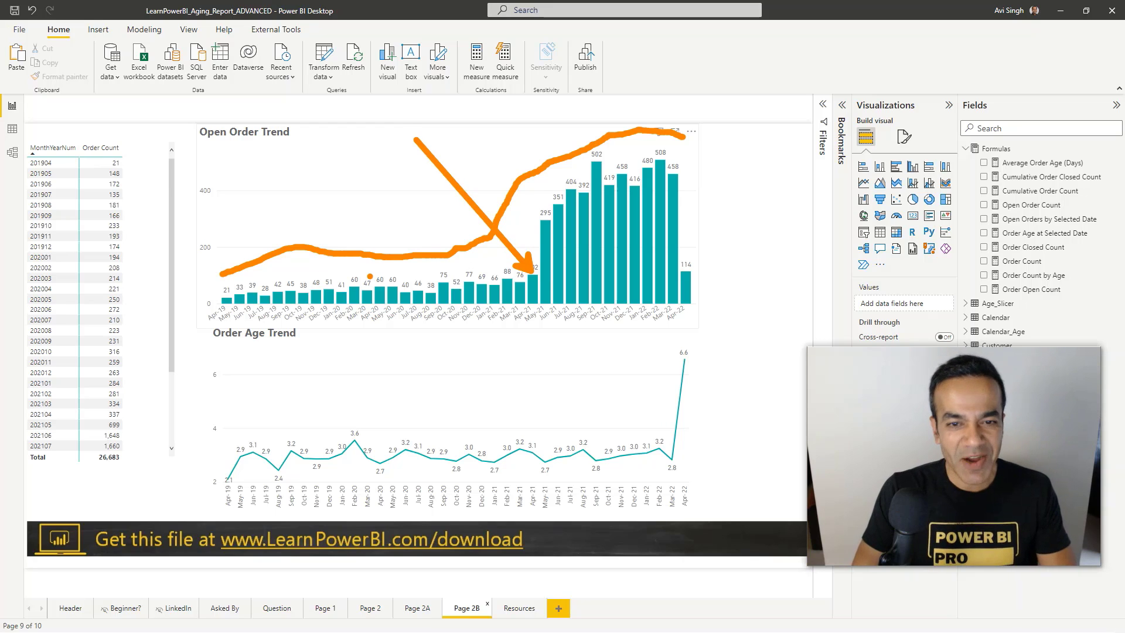
{"action": "key", "text": "Escape"}
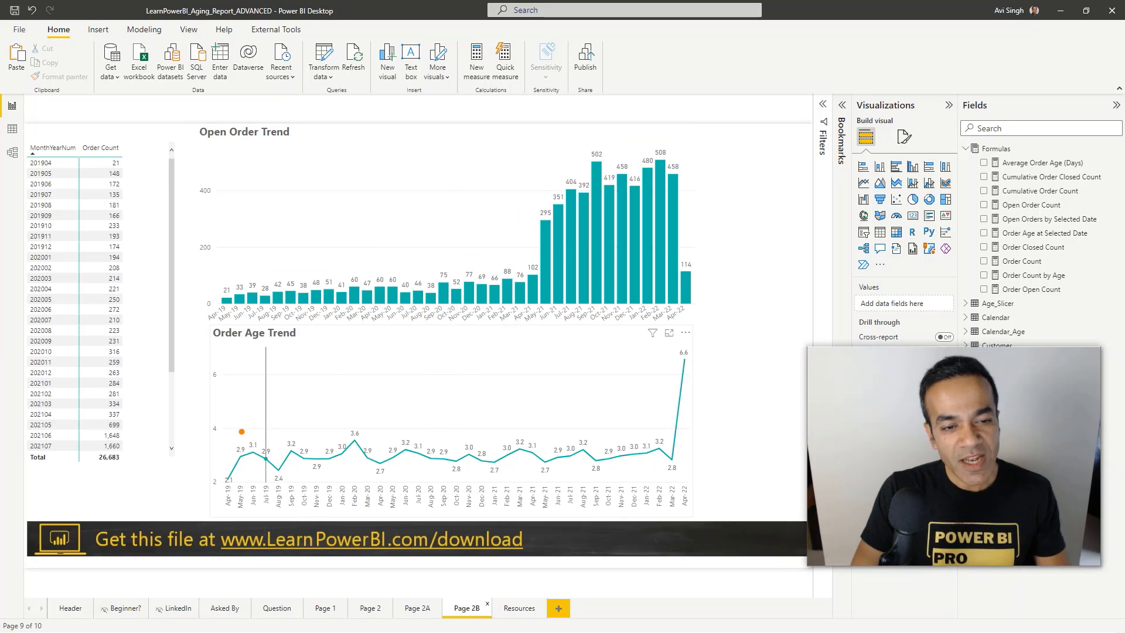
Step: Trace the shape of the Order Age Trend with the pen, then erase the annotation
{"action": "mouse_move", "coordinate": [233, 436]}
{"action": "left_mouse_down"}
{"action": "mouse_move", "coordinate": [388, 404]}
{"action": "mouse_move", "coordinate": [581, 411]}
{"action": "mouse_move", "coordinate": [636, 397]}
{"action": "left_mouse_up"}
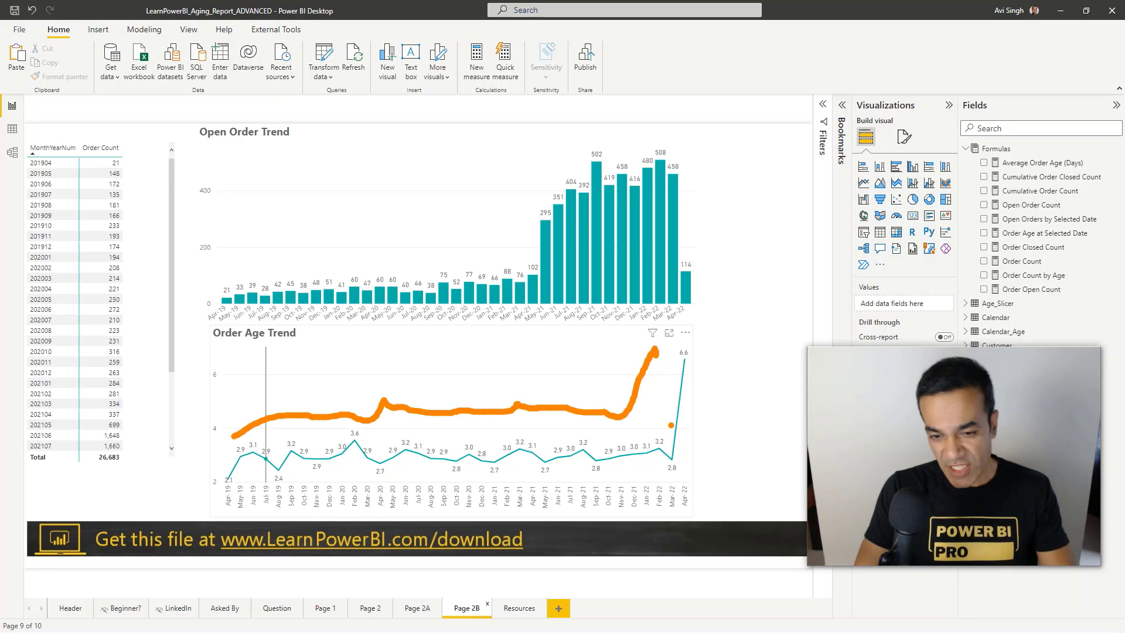
{"action": "key", "text": "Escape"}
{"action": "key", "text": "Escape"}
{"action": "mouse_move", "coordinate": [533, 300]}
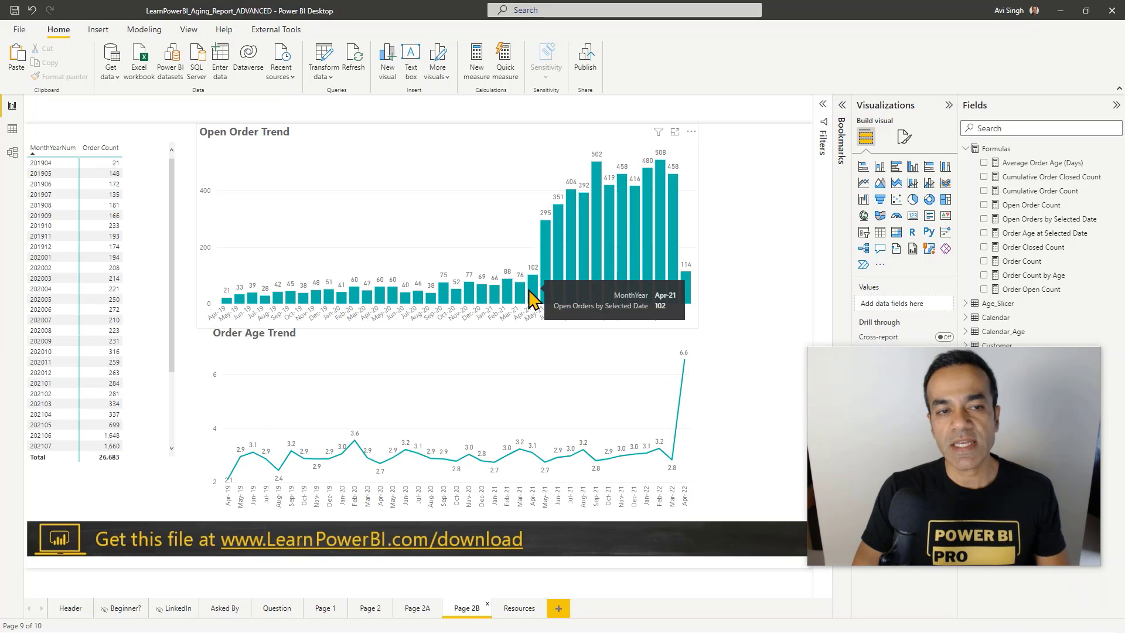
{"action": "mouse_move", "coordinate": [288, 306]}
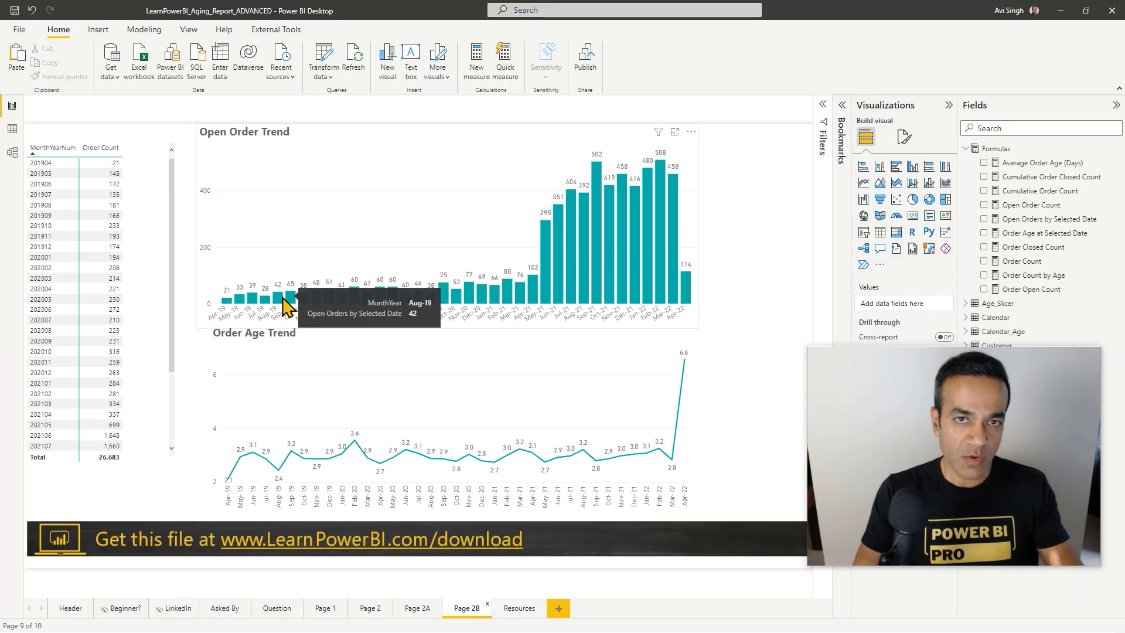